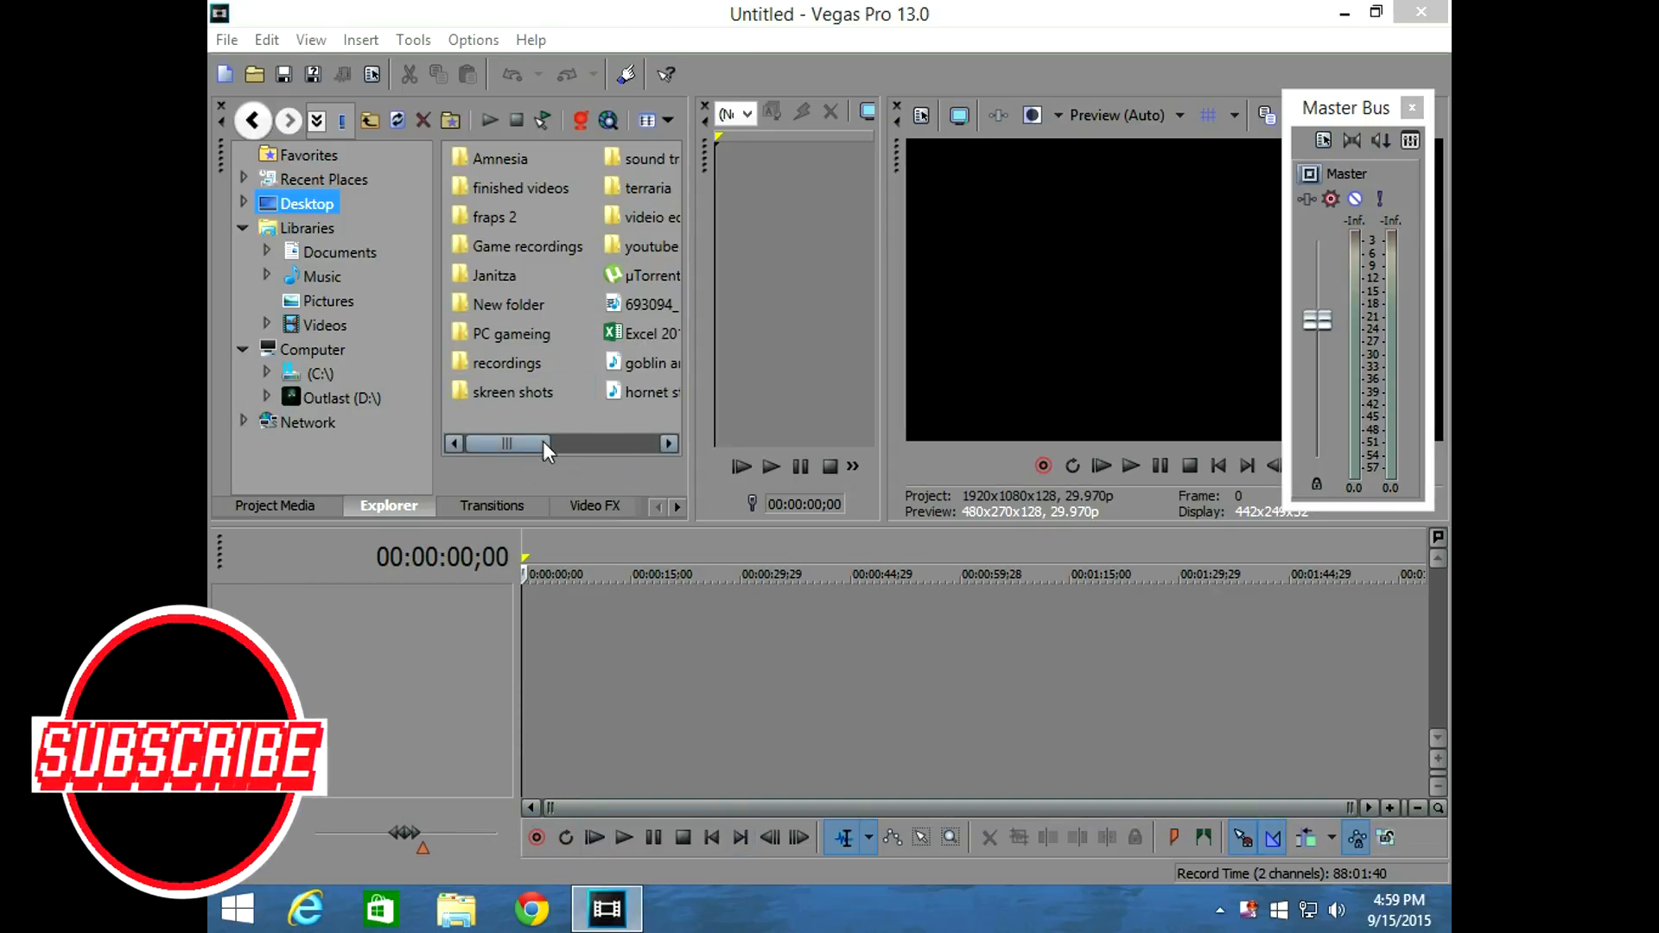
Add 693094_10170362.mp4 from the Desktop to the timeline without matching the project video settings to it.
left_click_drag(538, 443, 494, 437)
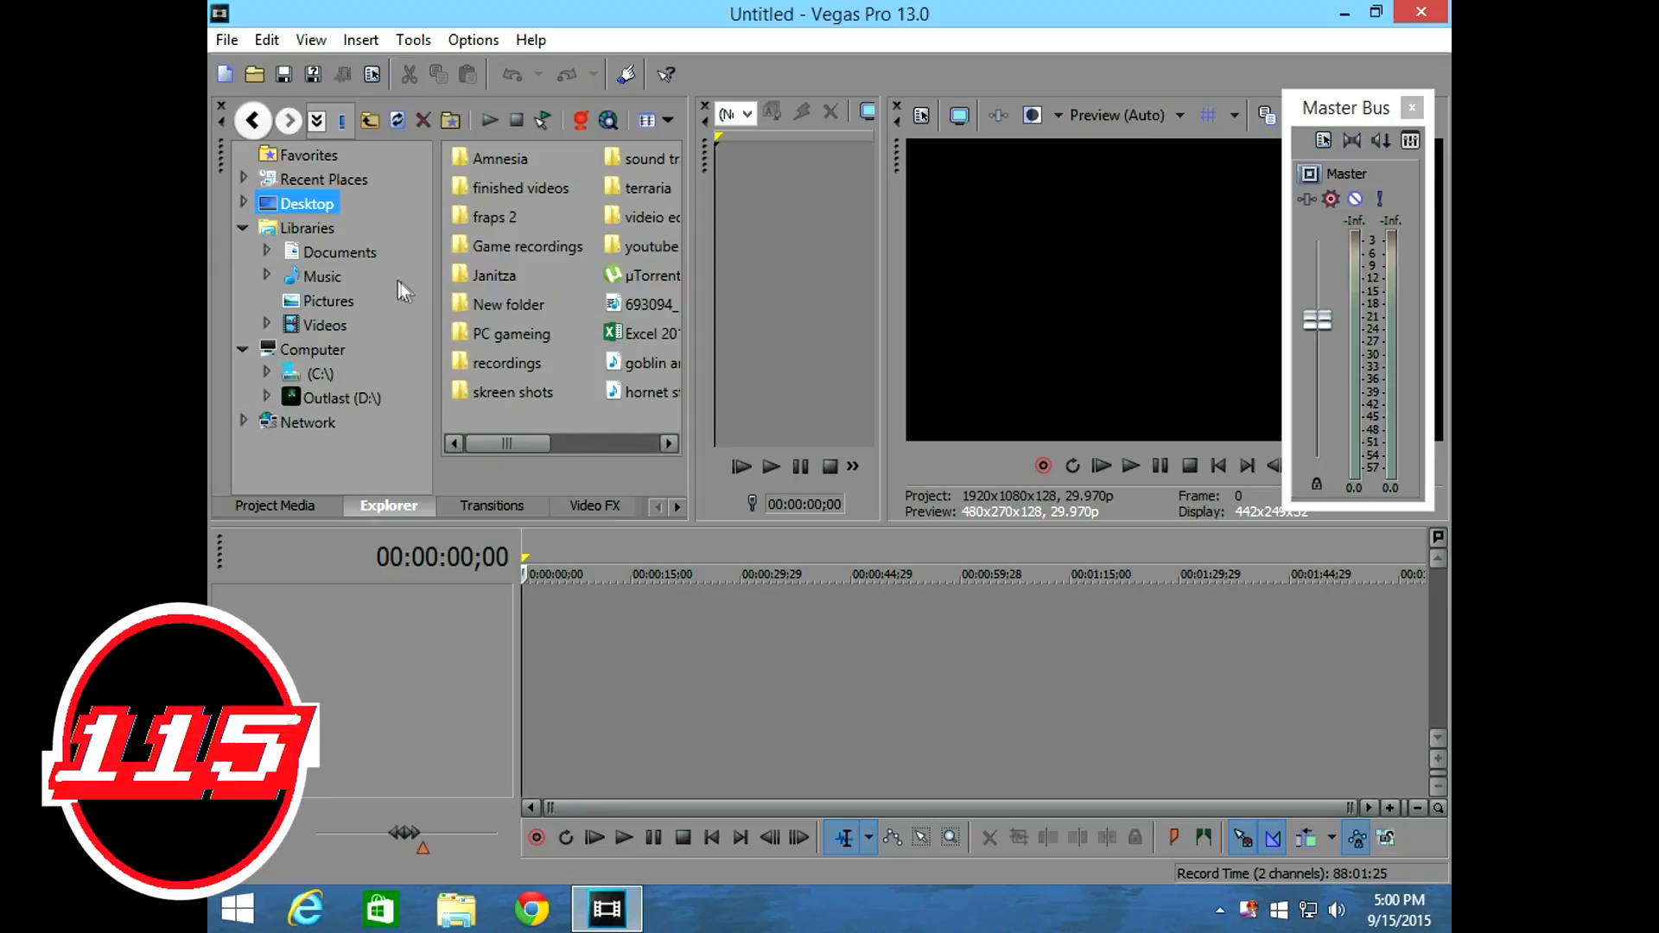
left_click_drag(517, 445, 562, 445)
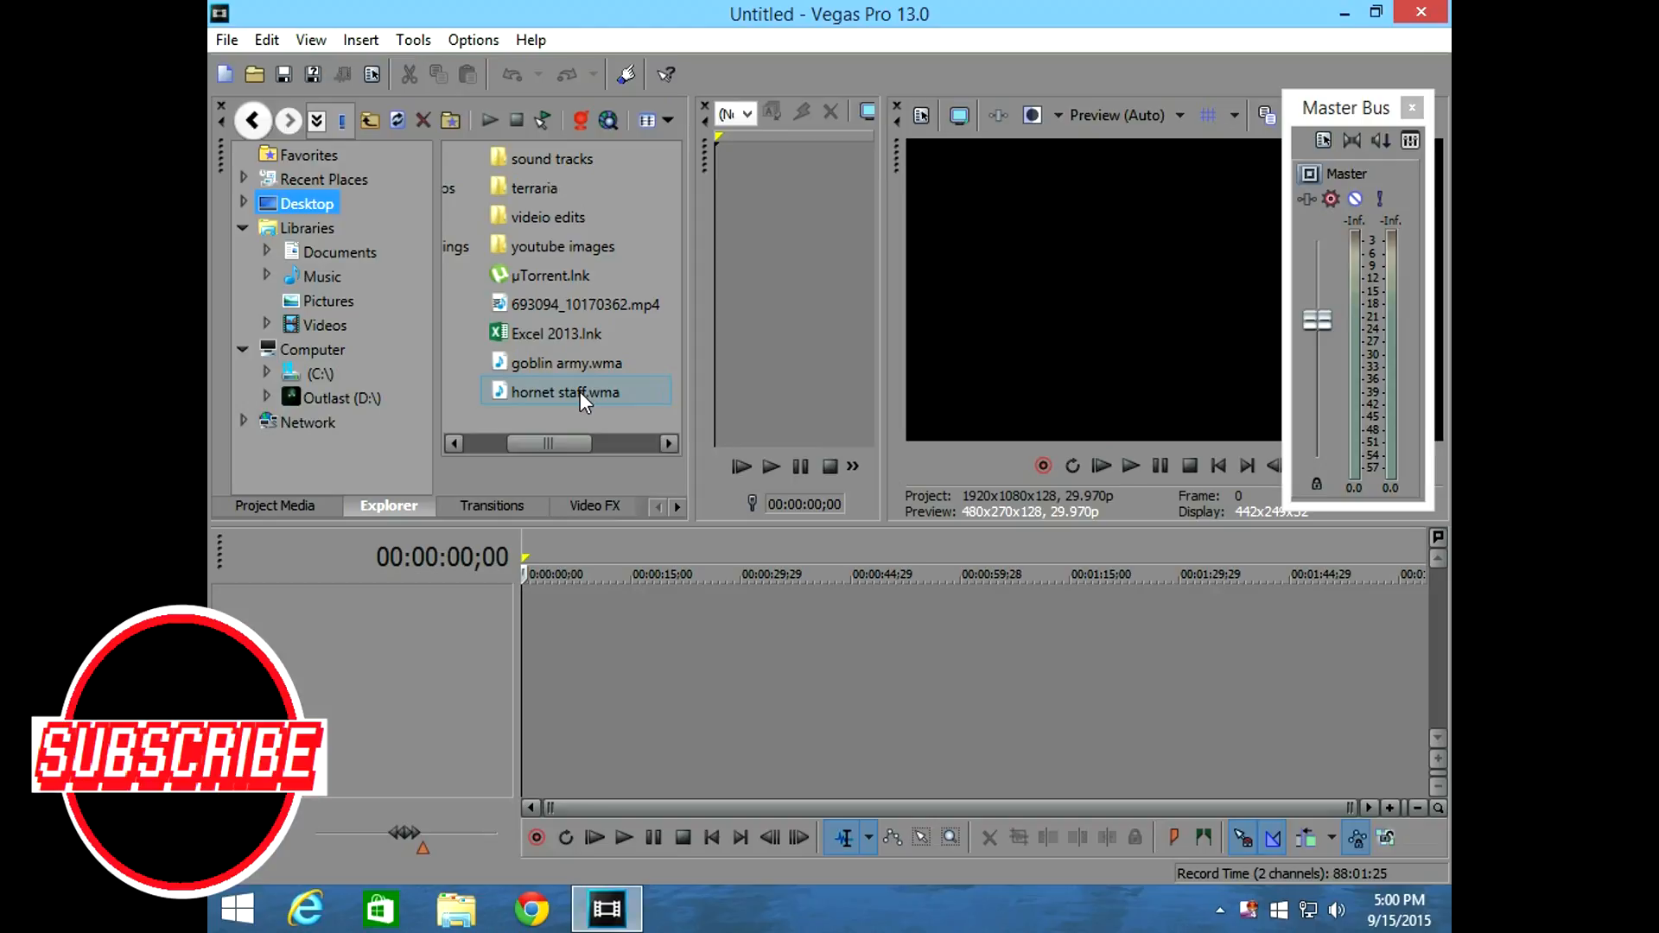
mouse_move(562, 447)
left_mouse_down()
mouse_move(537, 445)
mouse_move(568, 446)
left_mouse_up()
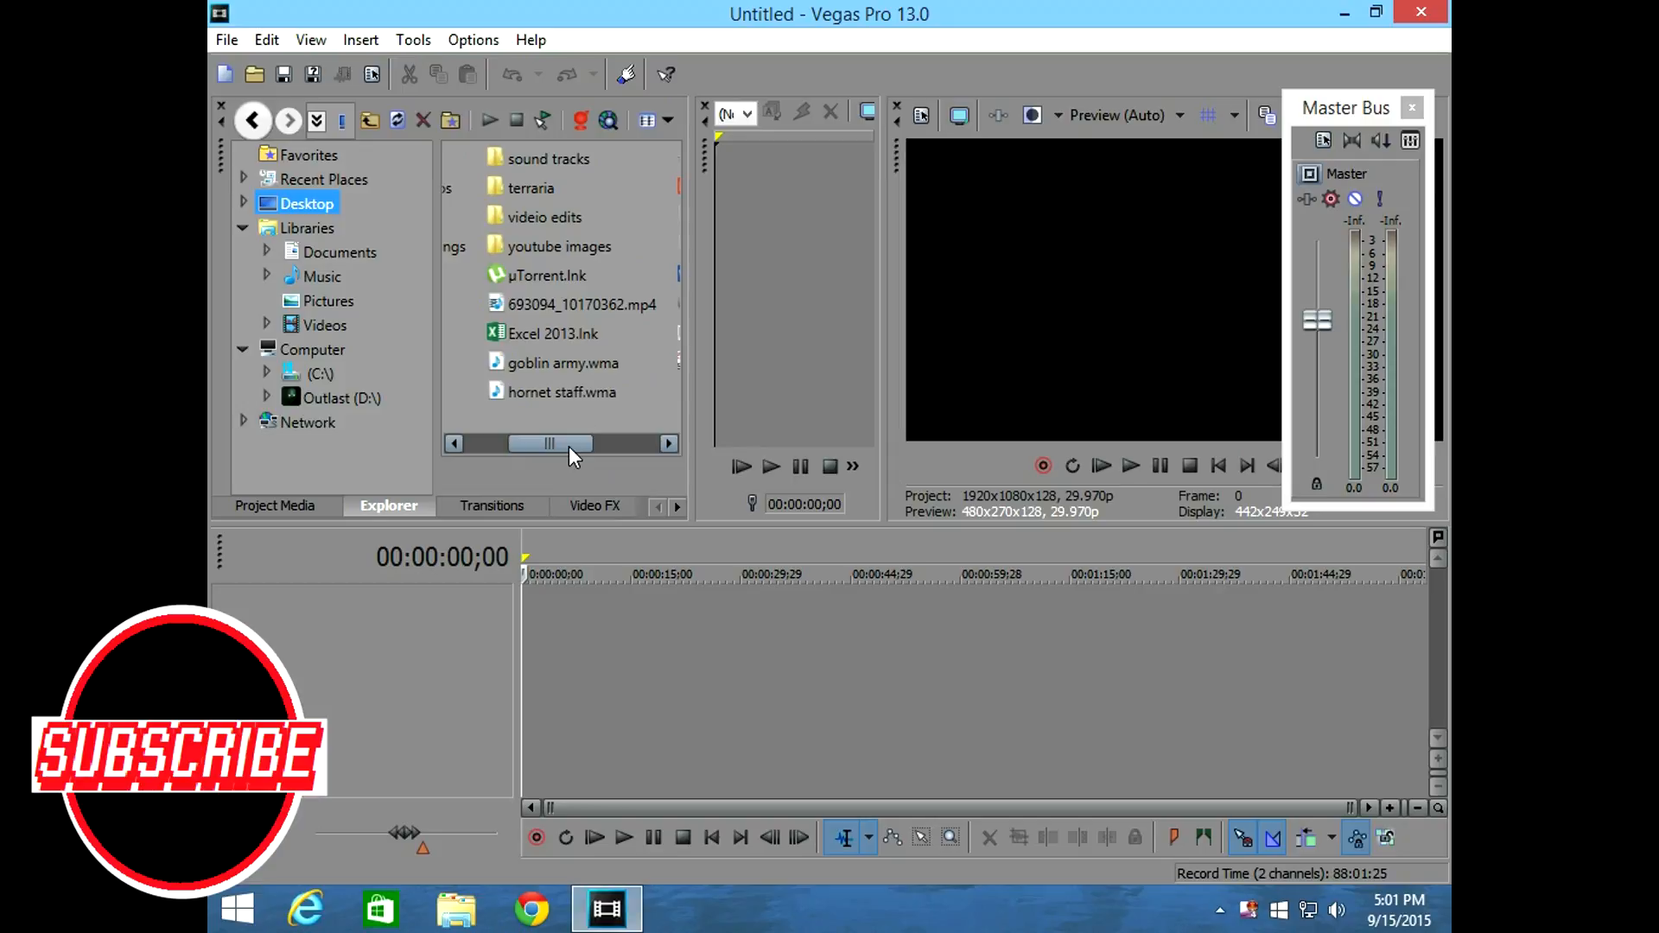
left_click_drag(572, 444, 524, 437)
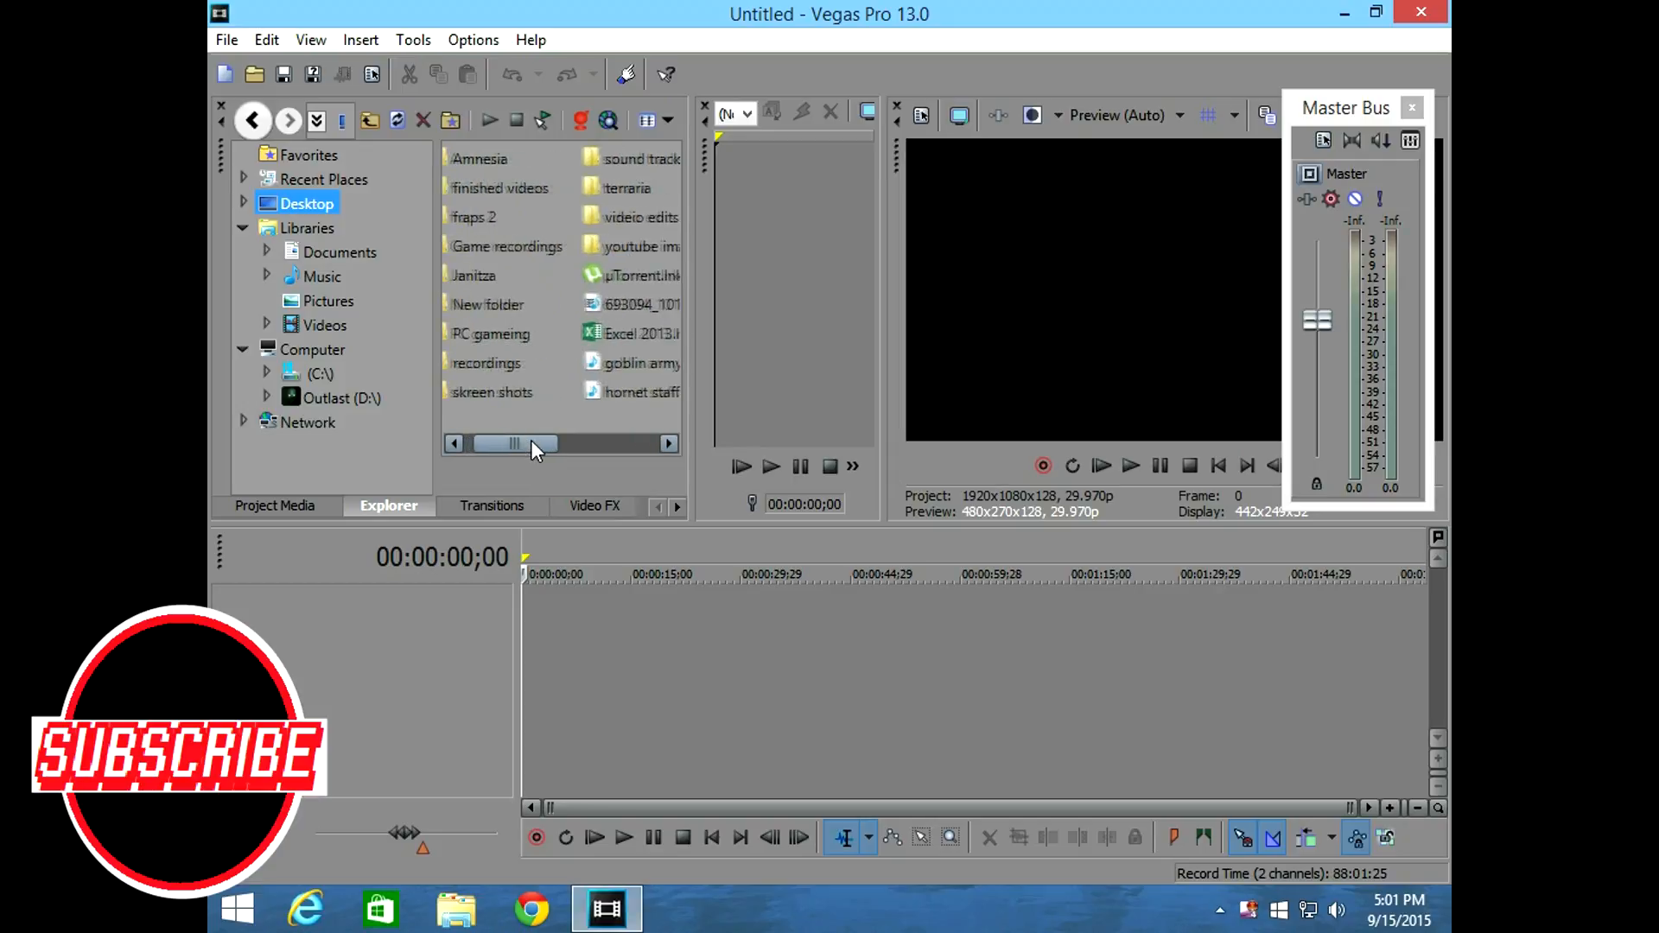
left_click(641, 304)
double_click(641, 304)
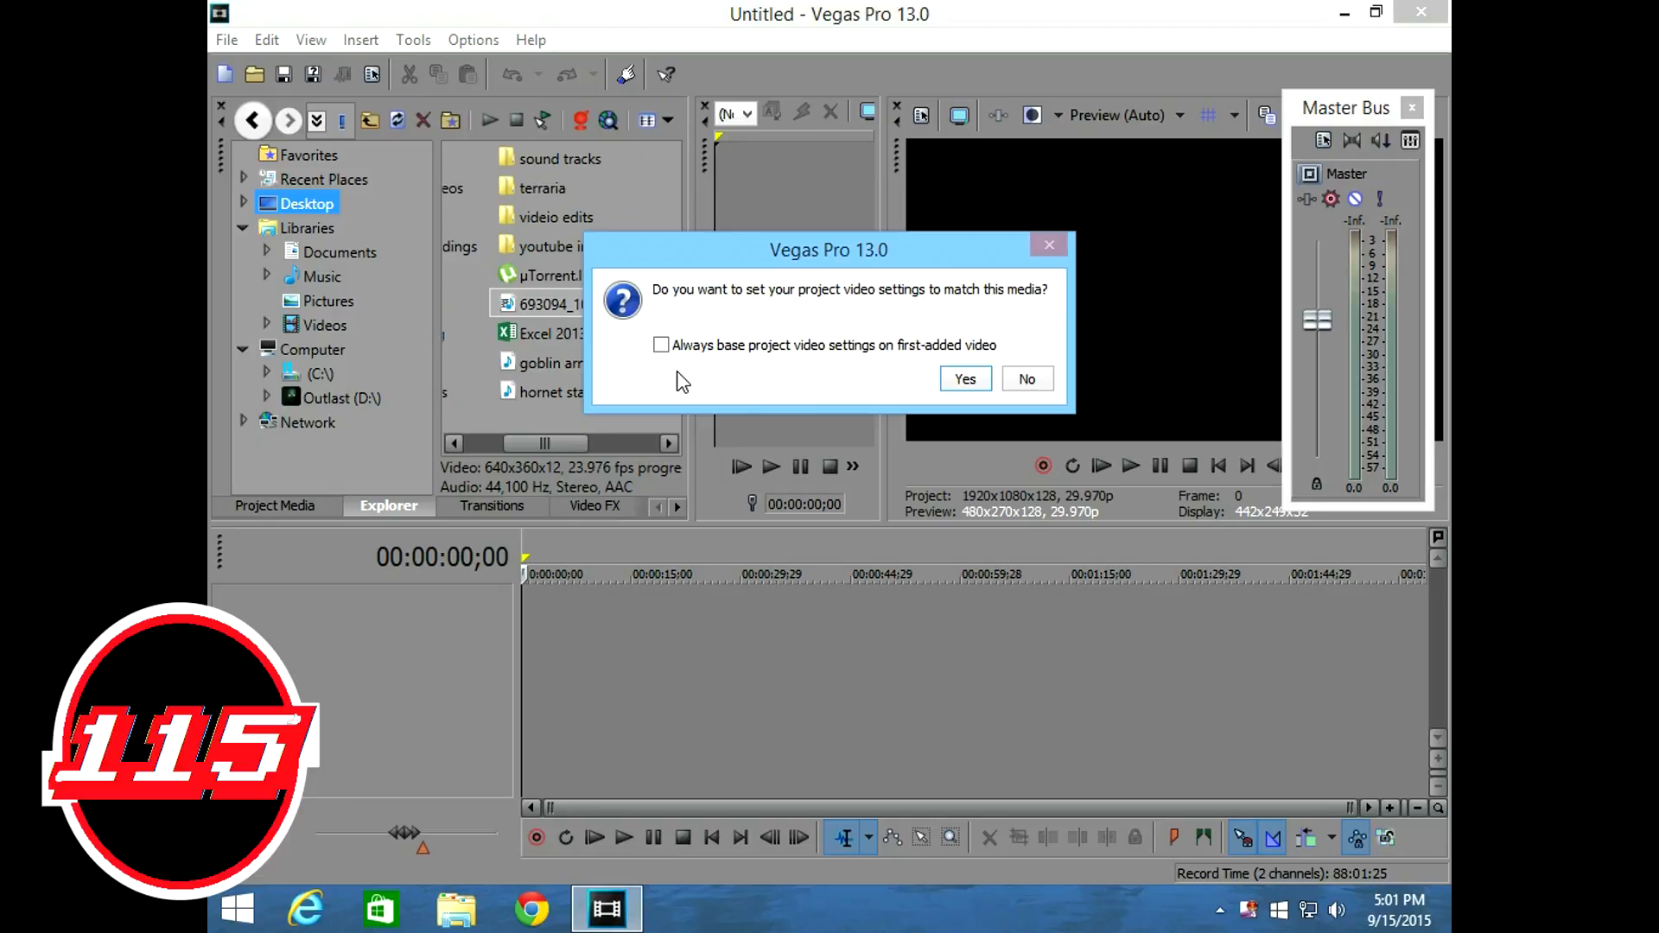
left_click(1027, 379)
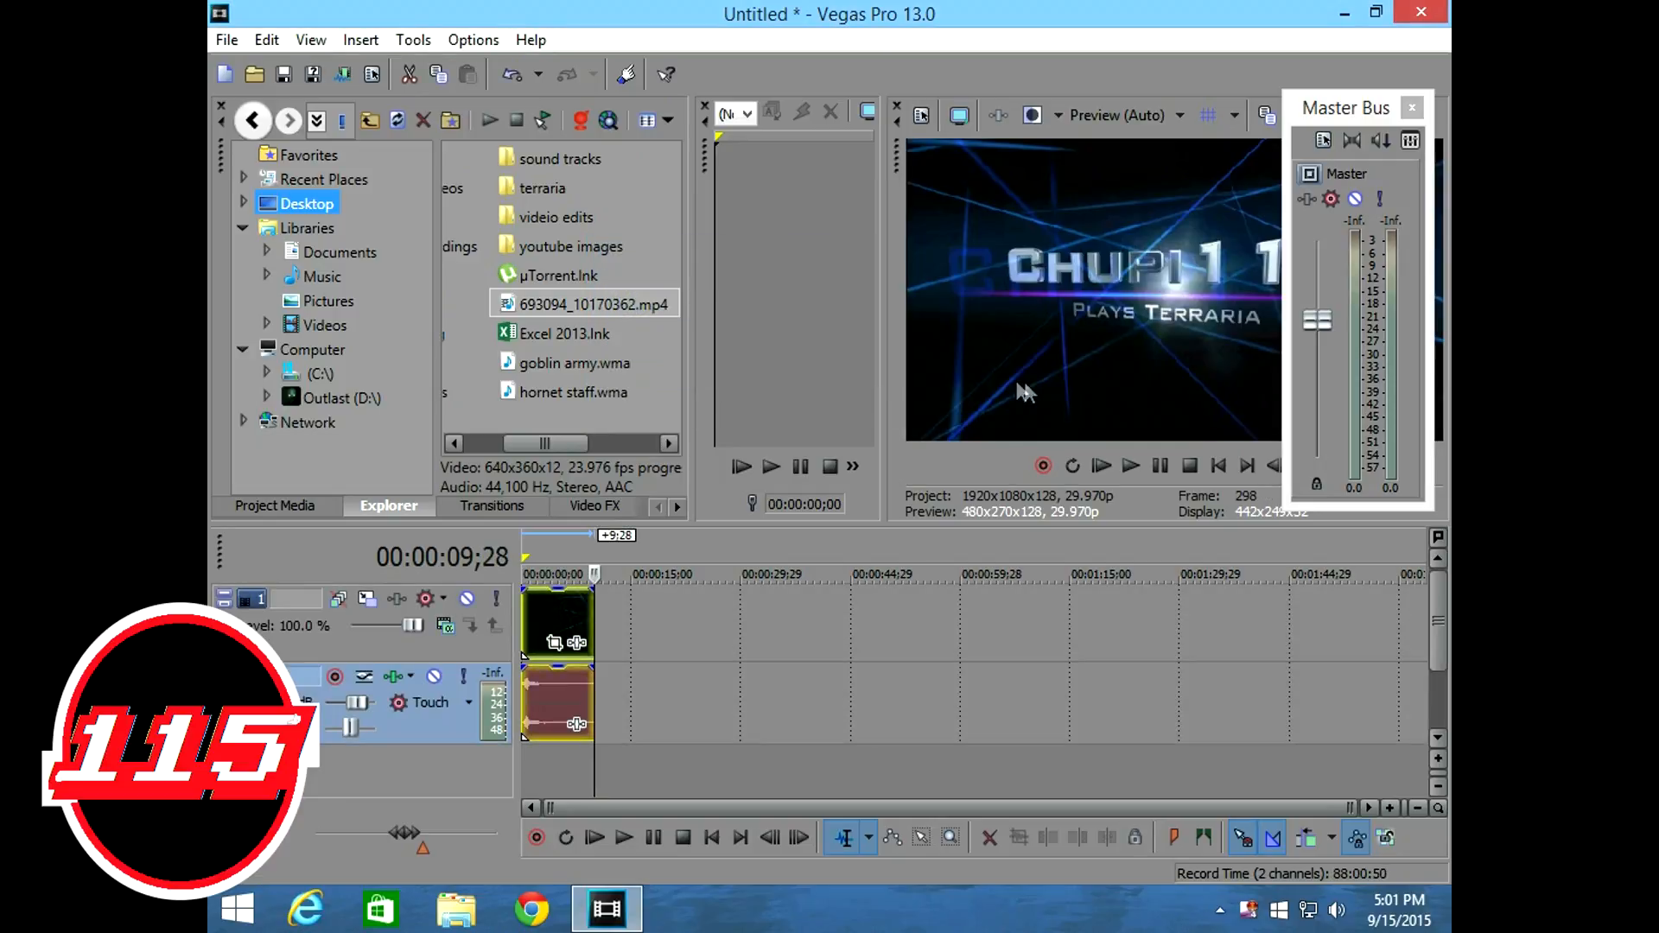
Move the Master Bus window clear of the video preview and insert a new audio track.
left_click_drag(1373, 111, 834, 149)
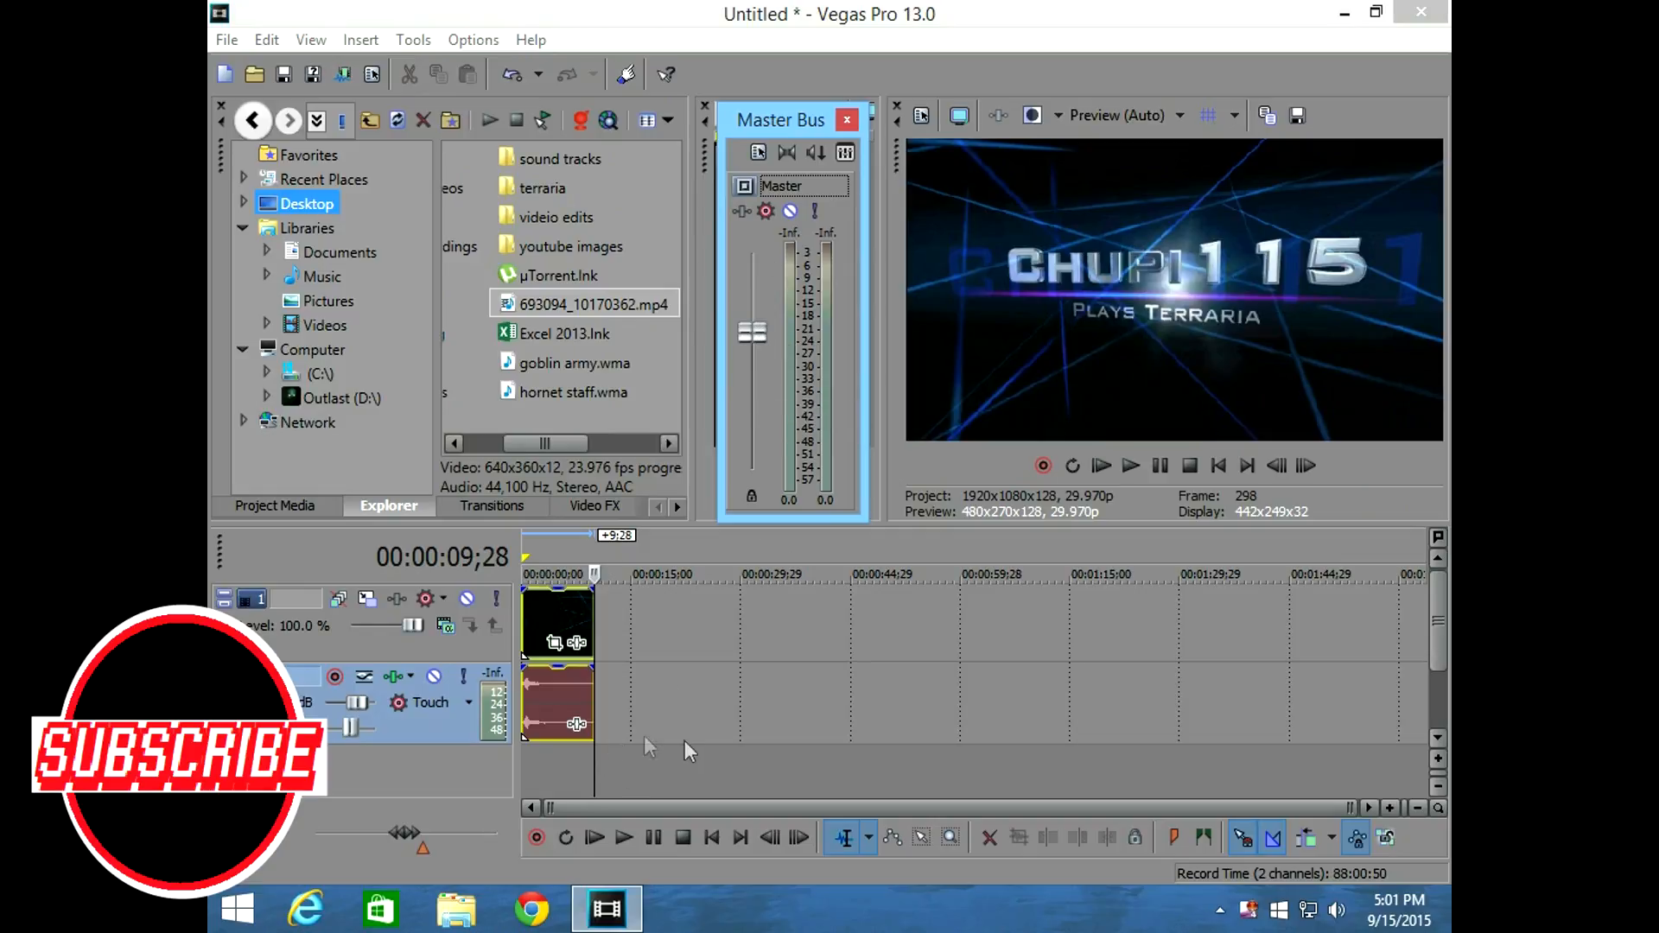
right_click(735, 768)
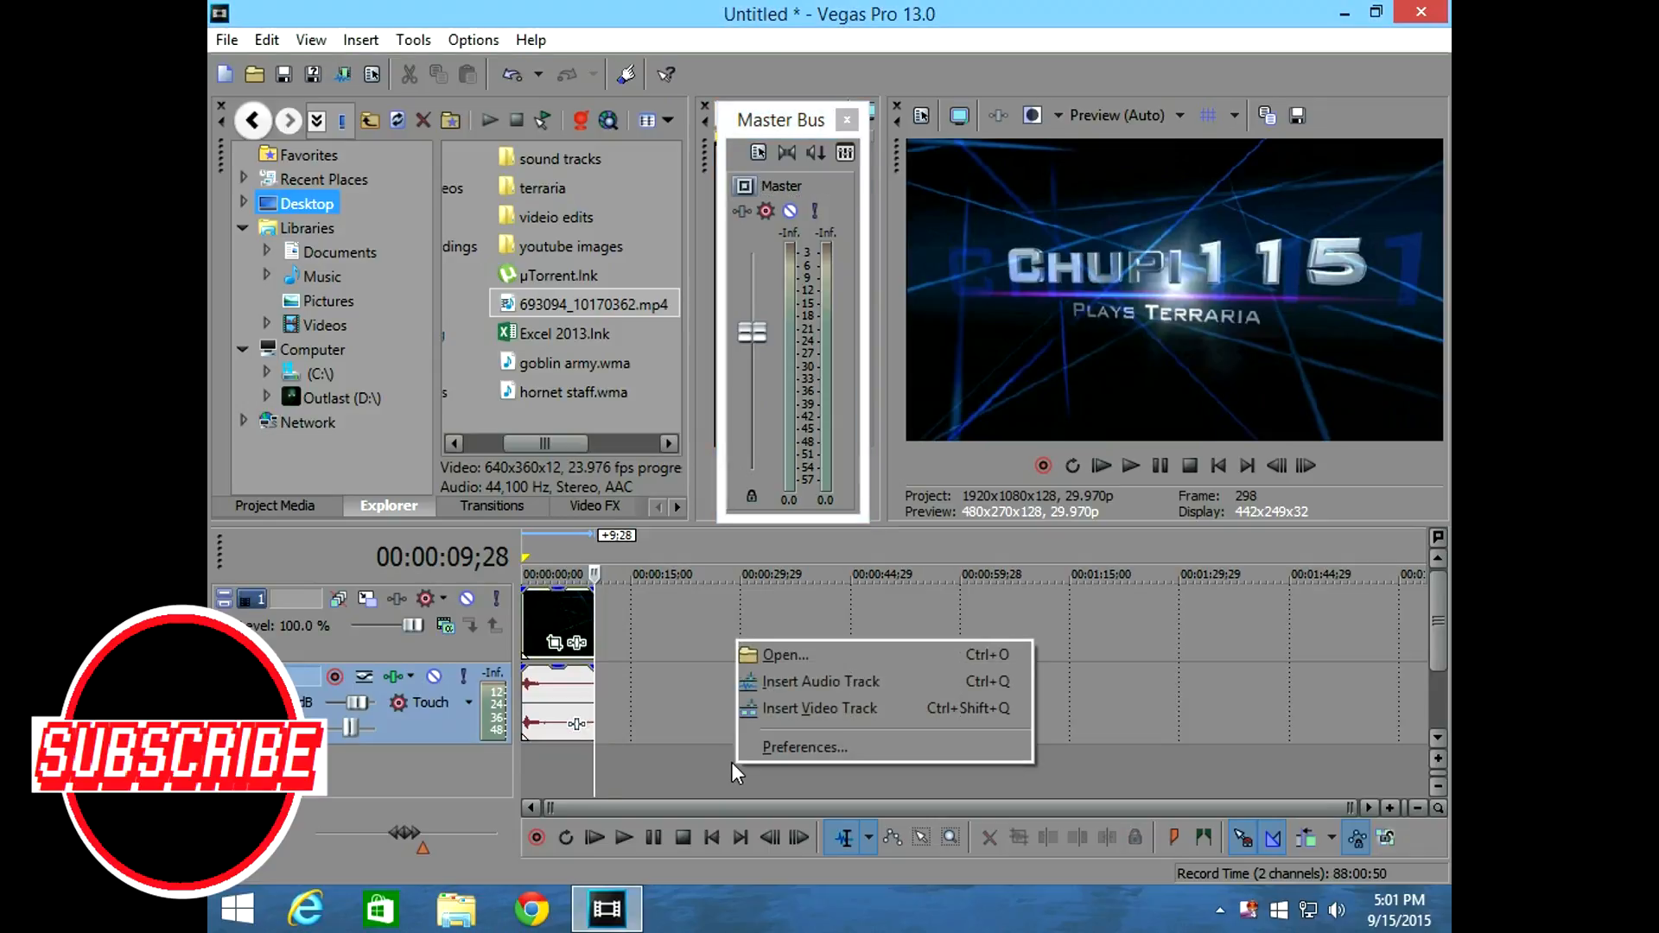
left_click(852, 684)
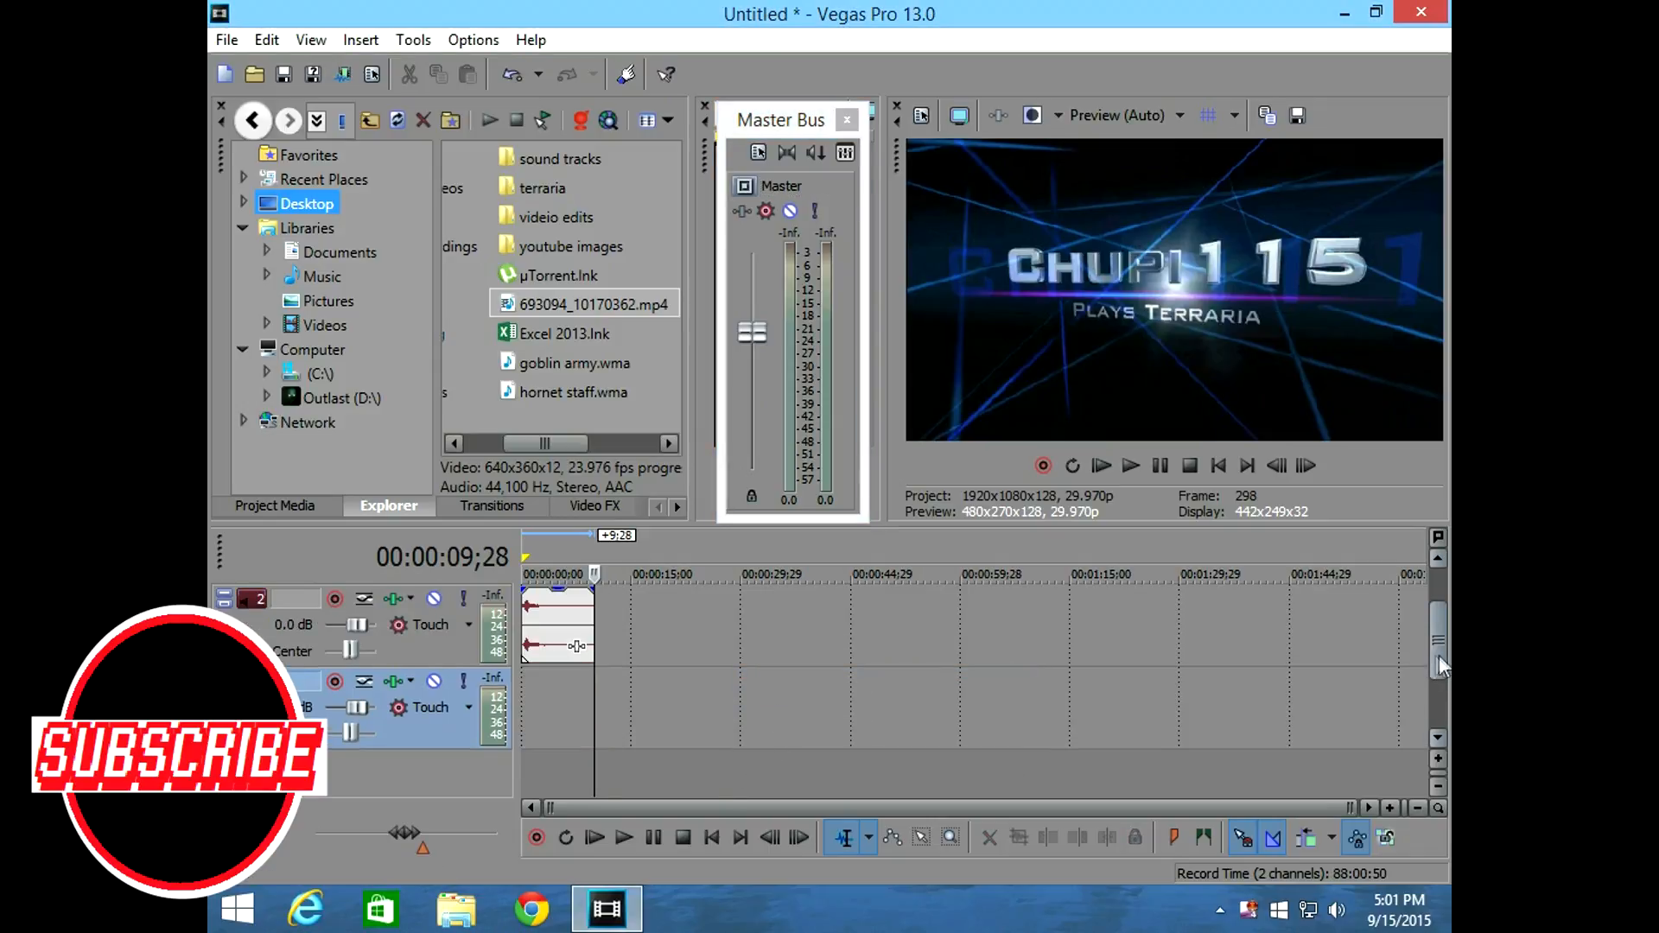
left_click_drag(1435, 657, 1436, 624)
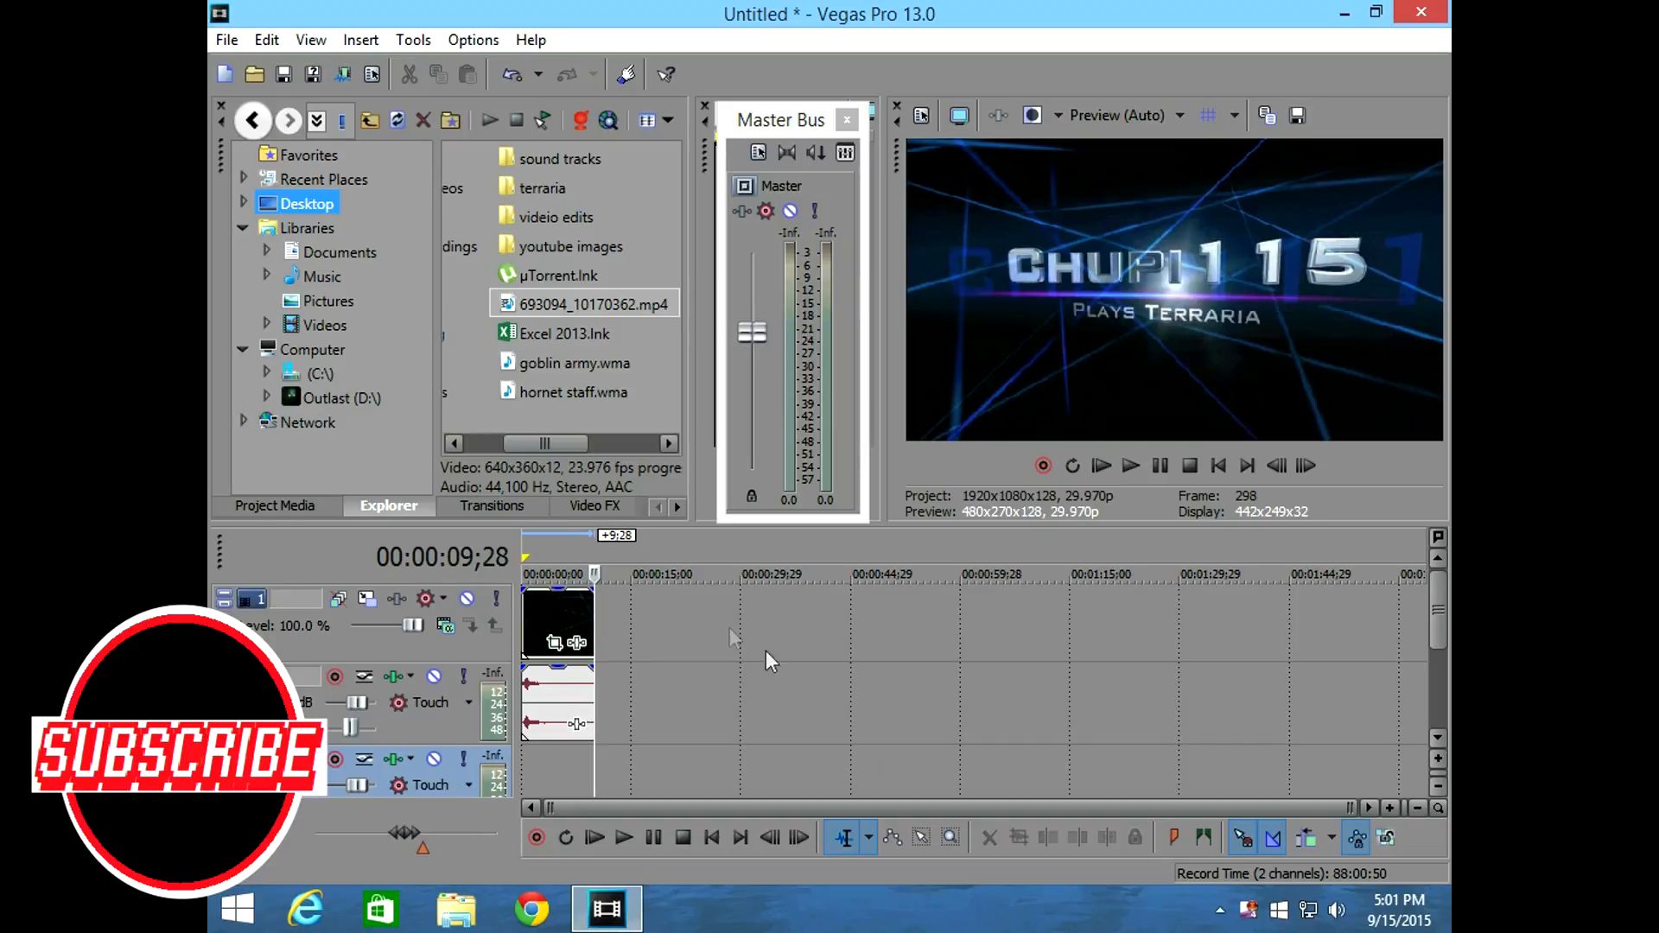
left_click_drag(577, 443, 490, 442)
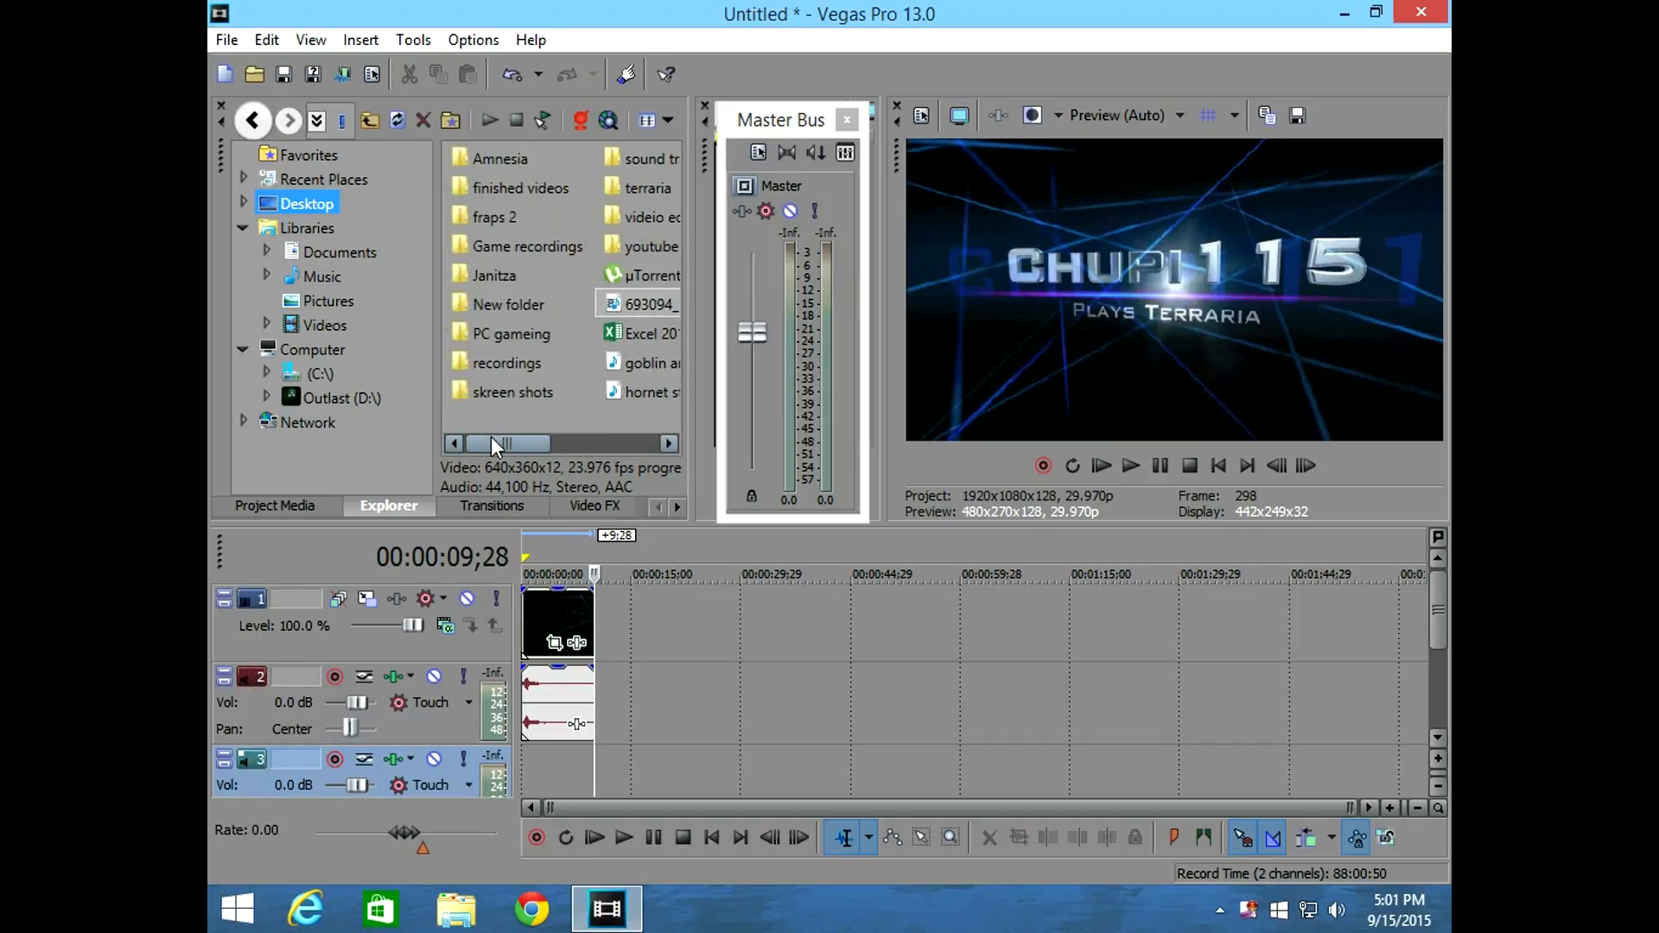
left_click(536, 240)
double_click(535, 237)
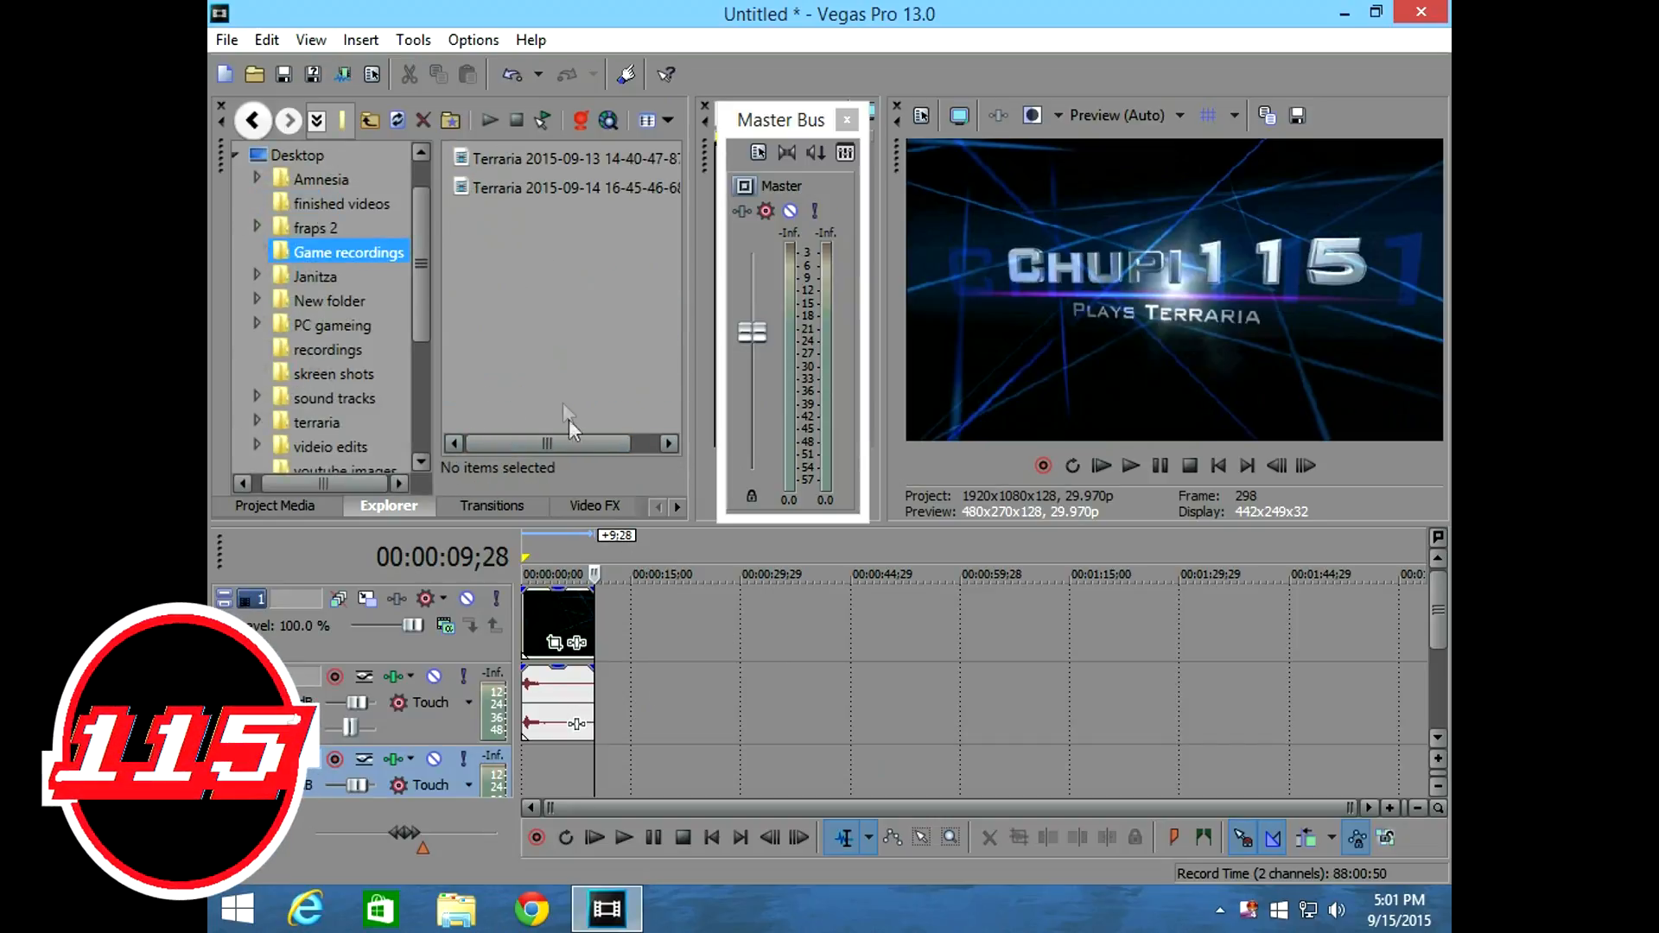
double_click(578, 189)
left_click_drag(752, 701, 759, 609)
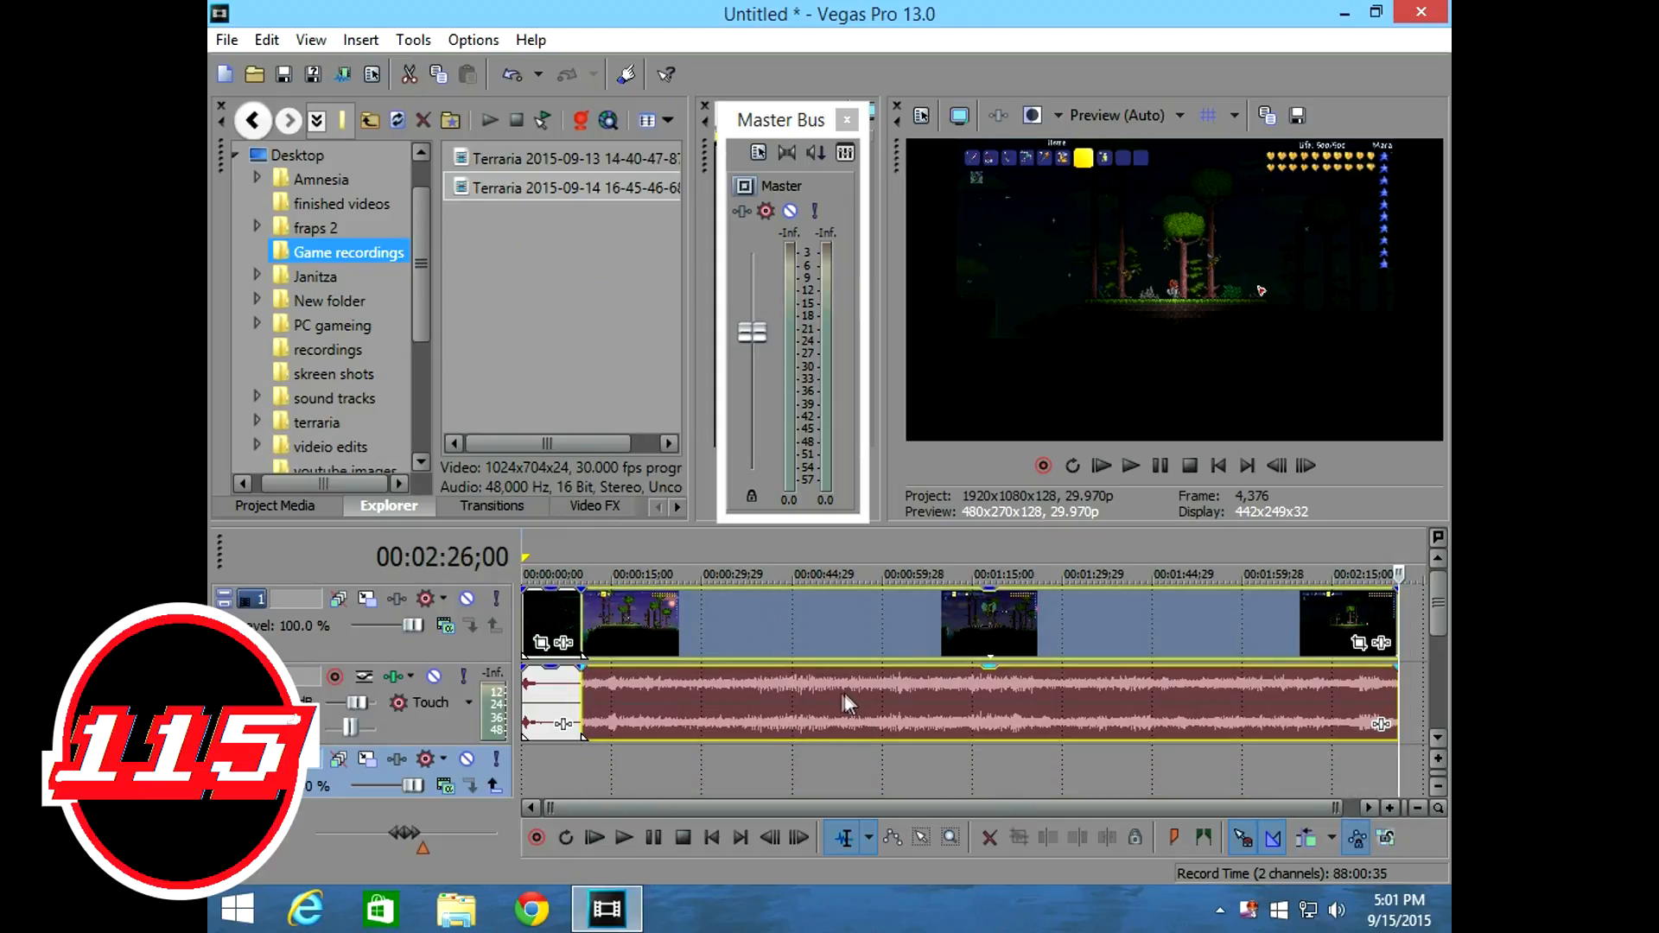
Move the gameplay clip's audio onto audio track 4, starting where the intro ends, and lower that track's volume to -Inf.
left_click_drag(841, 696, 853, 791)
left_click(629, 695)
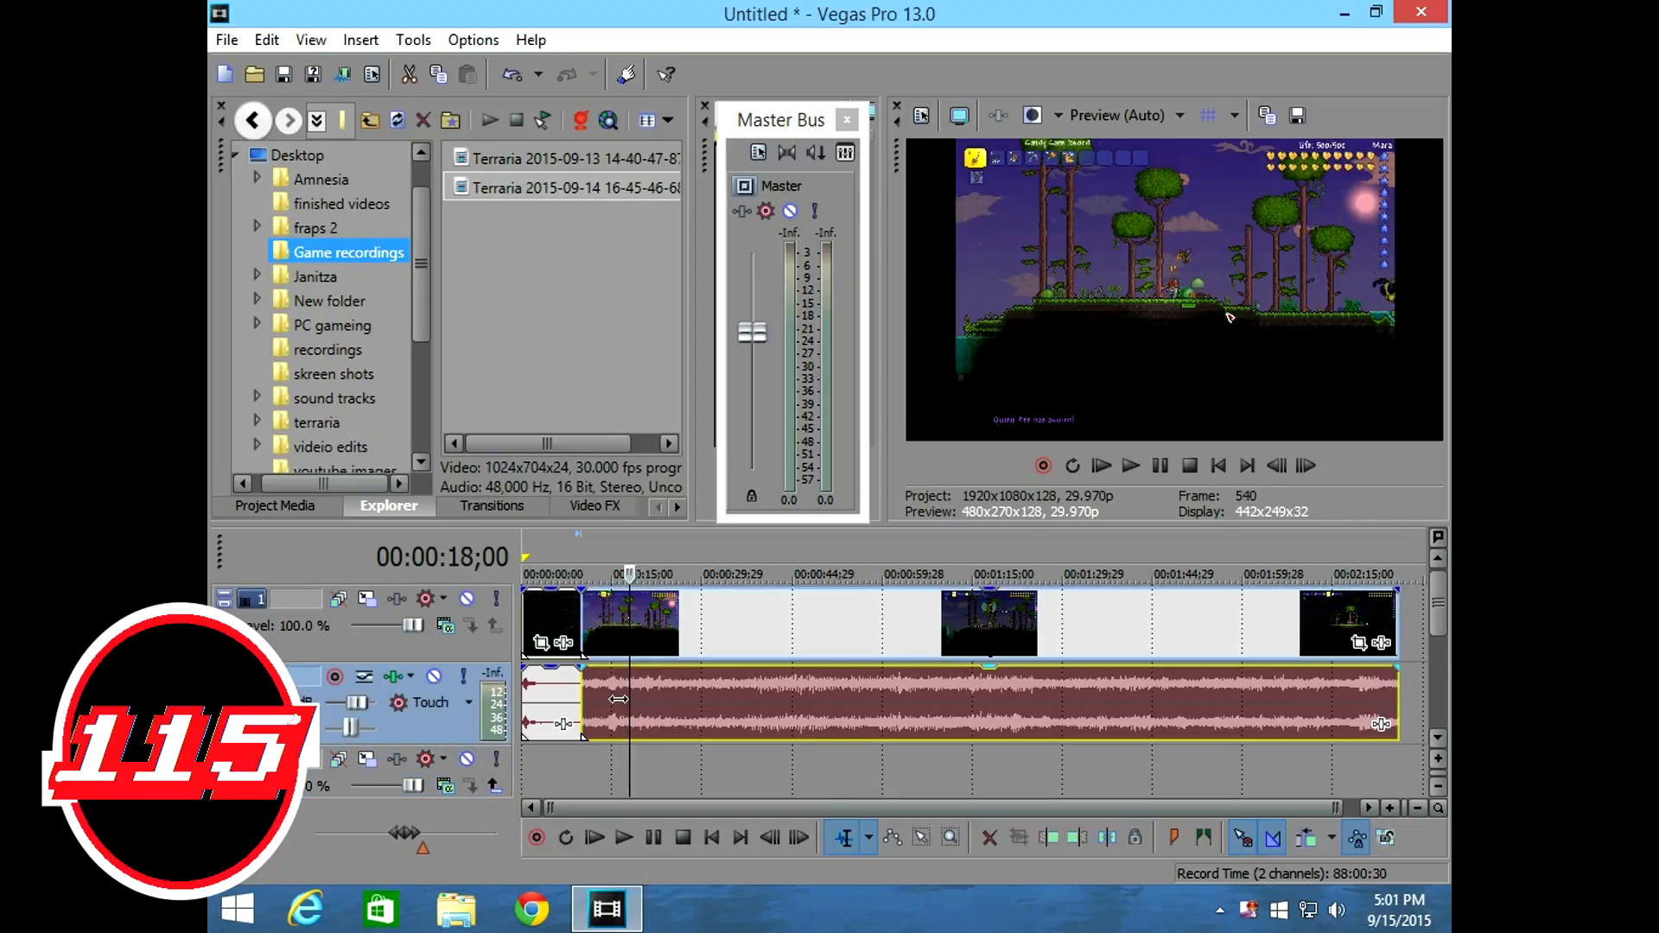
left_click_drag(629, 699, 582, 703)
left_click_drag(748, 691, 762, 780)
left_click_drag(1169, 711, 1112, 796)
left_click_drag(769, 684, 753, 782)
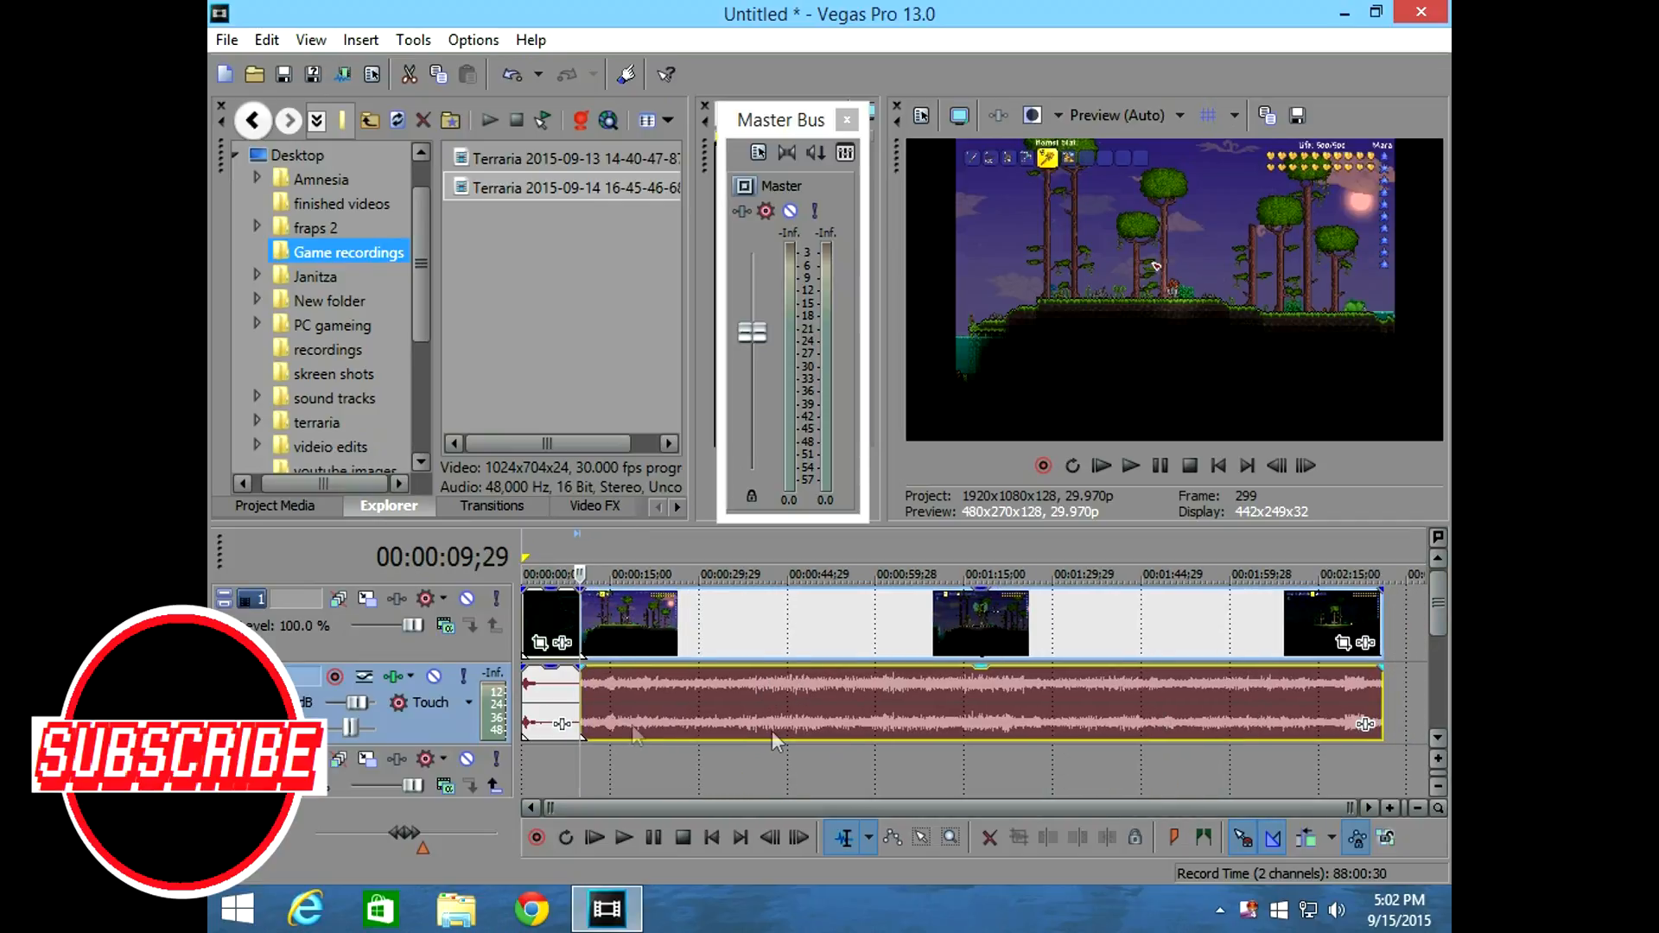
left_click_drag(1437, 615, 1434, 682)
scroll(1435, 682, "up", 3)
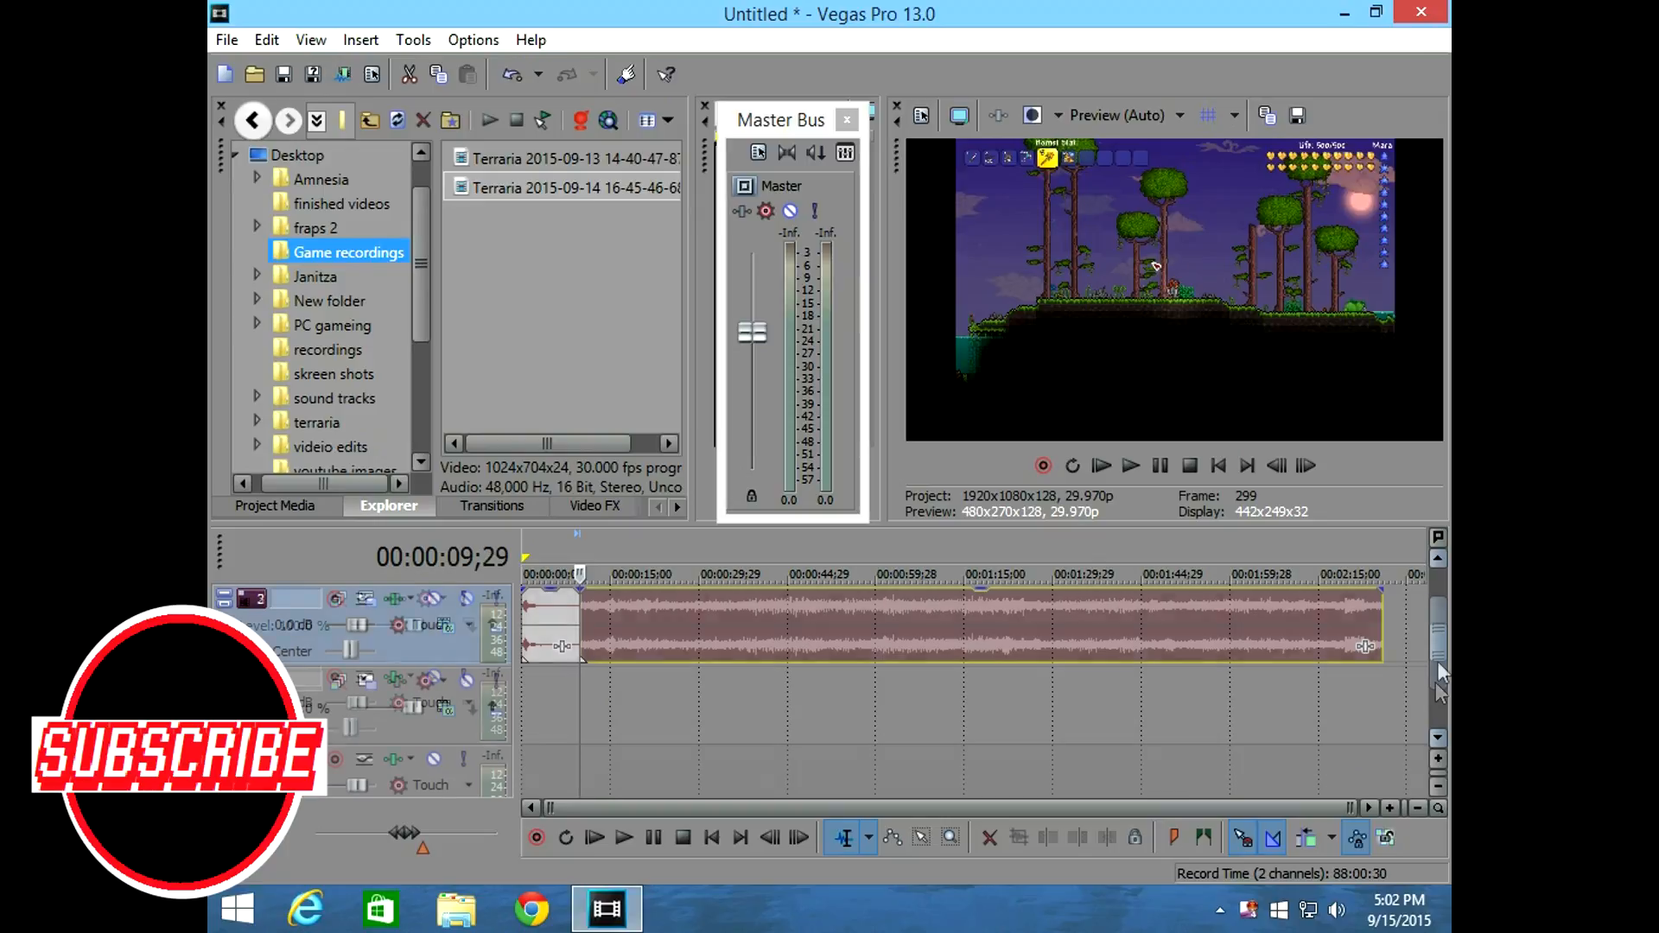
left_click_drag(733, 646, 717, 774)
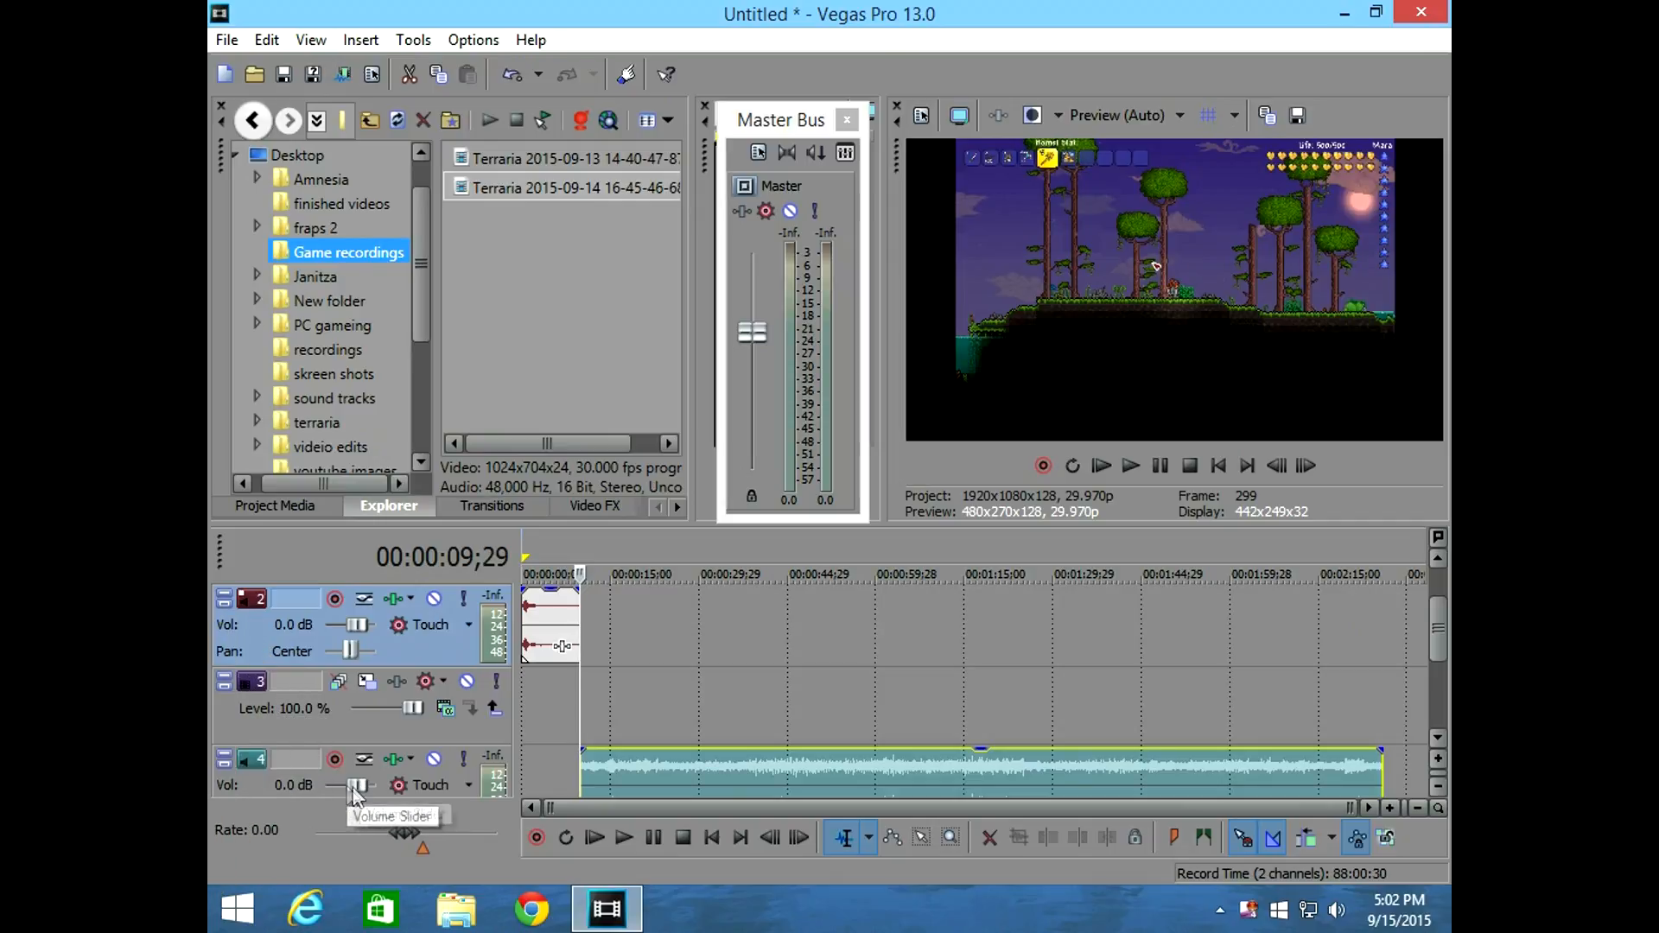
left_click_drag(356, 786, 326, 785)
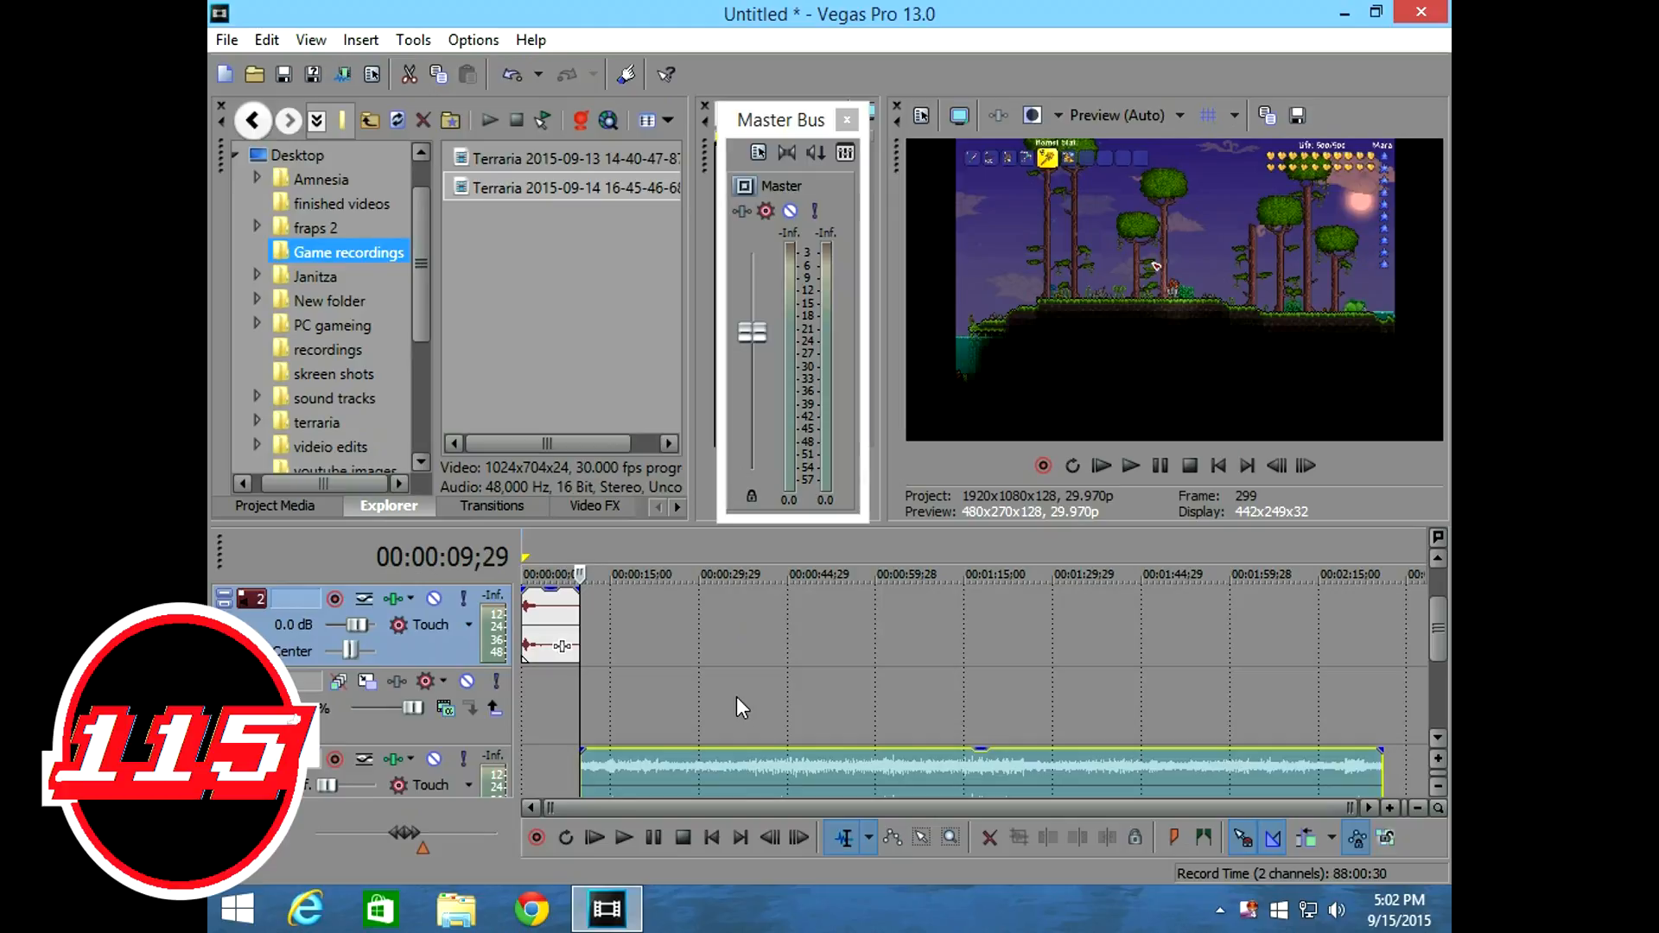
Add hornet staff.wma from the Desktop to audio track 2, starting right after the intro's audio.
left_click(260, 119)
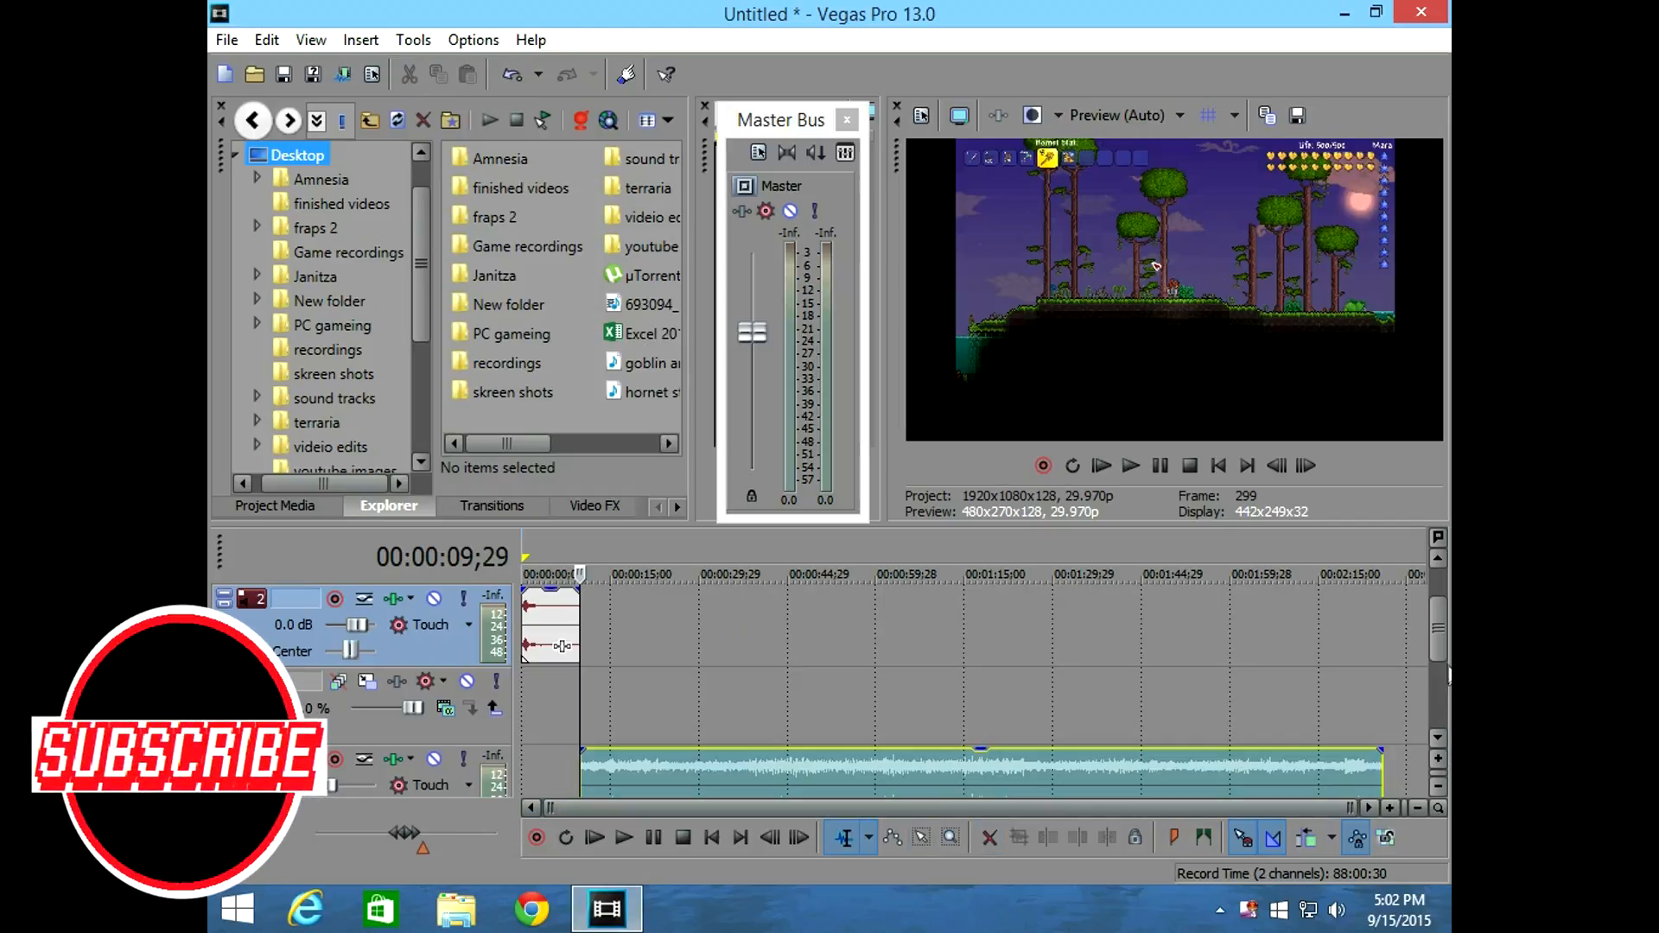
left_click_drag(1441, 648, 1435, 598)
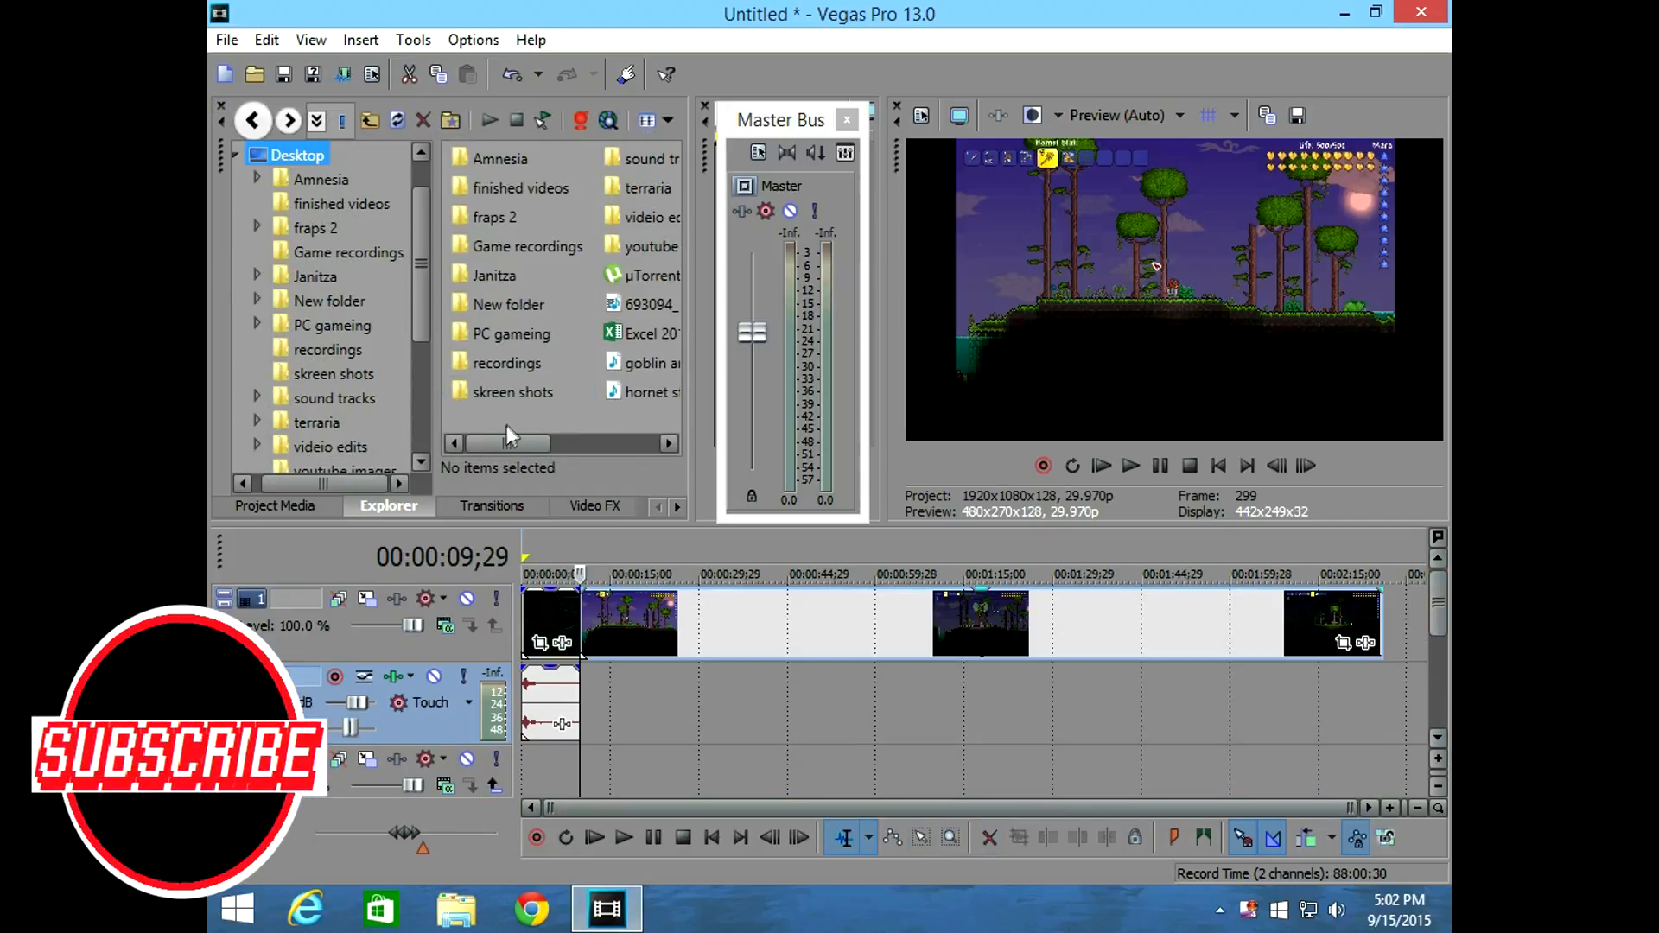
left_click_drag(516, 436, 553, 443)
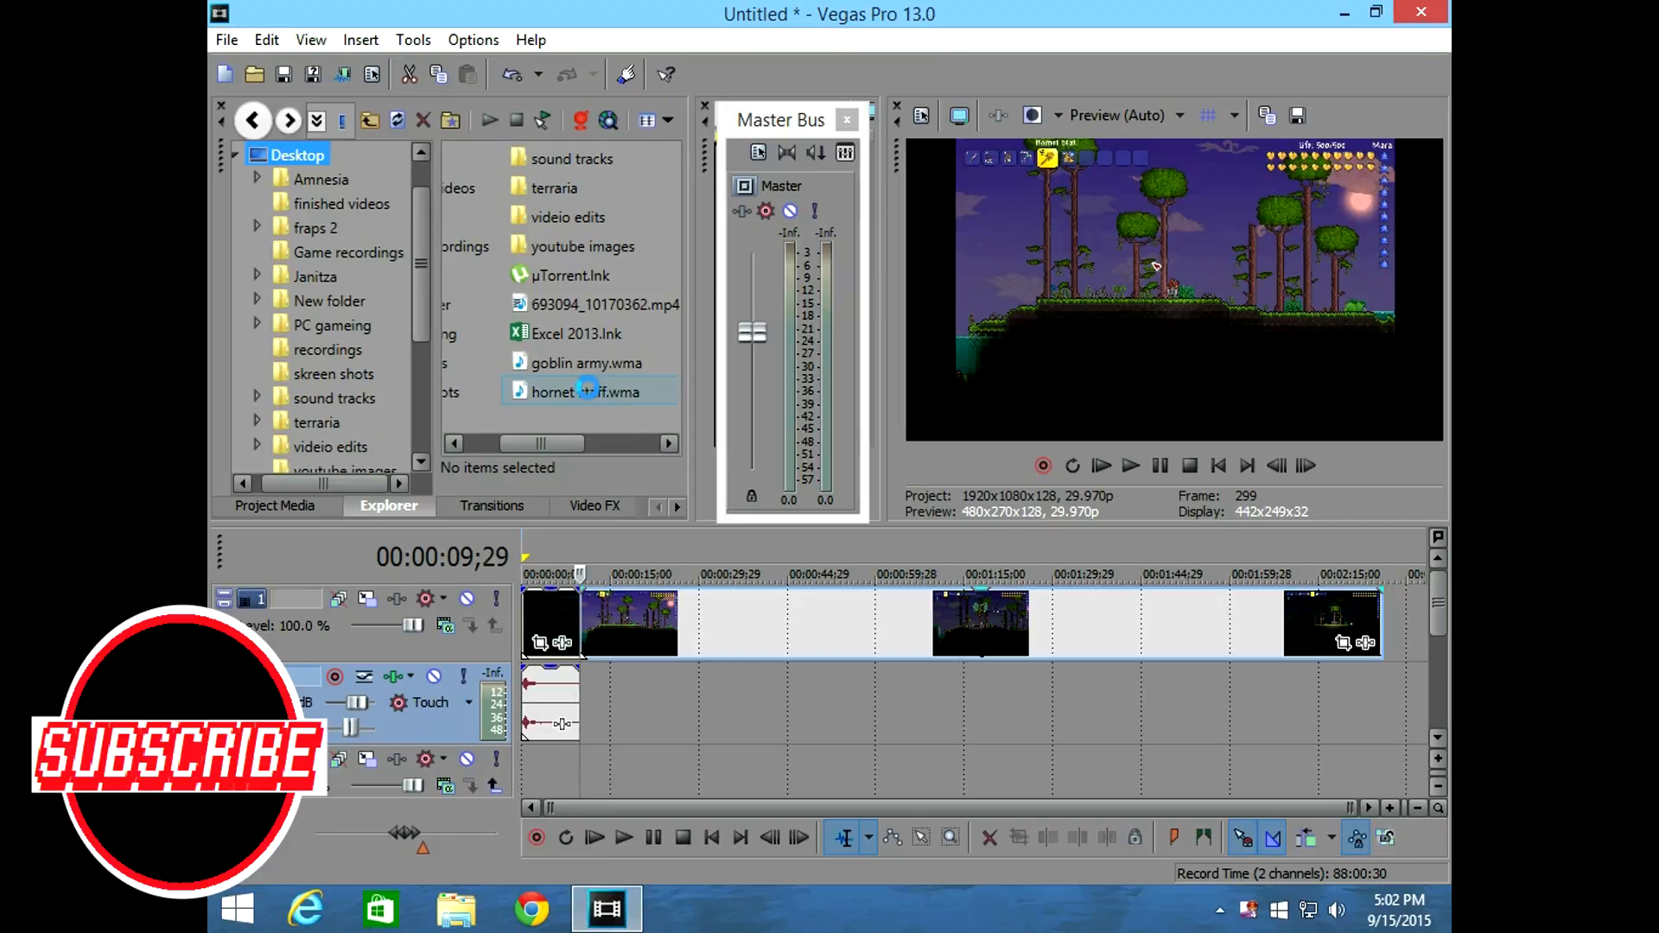
left_click(580, 391)
left_click_drag(646, 693, 593, 698)
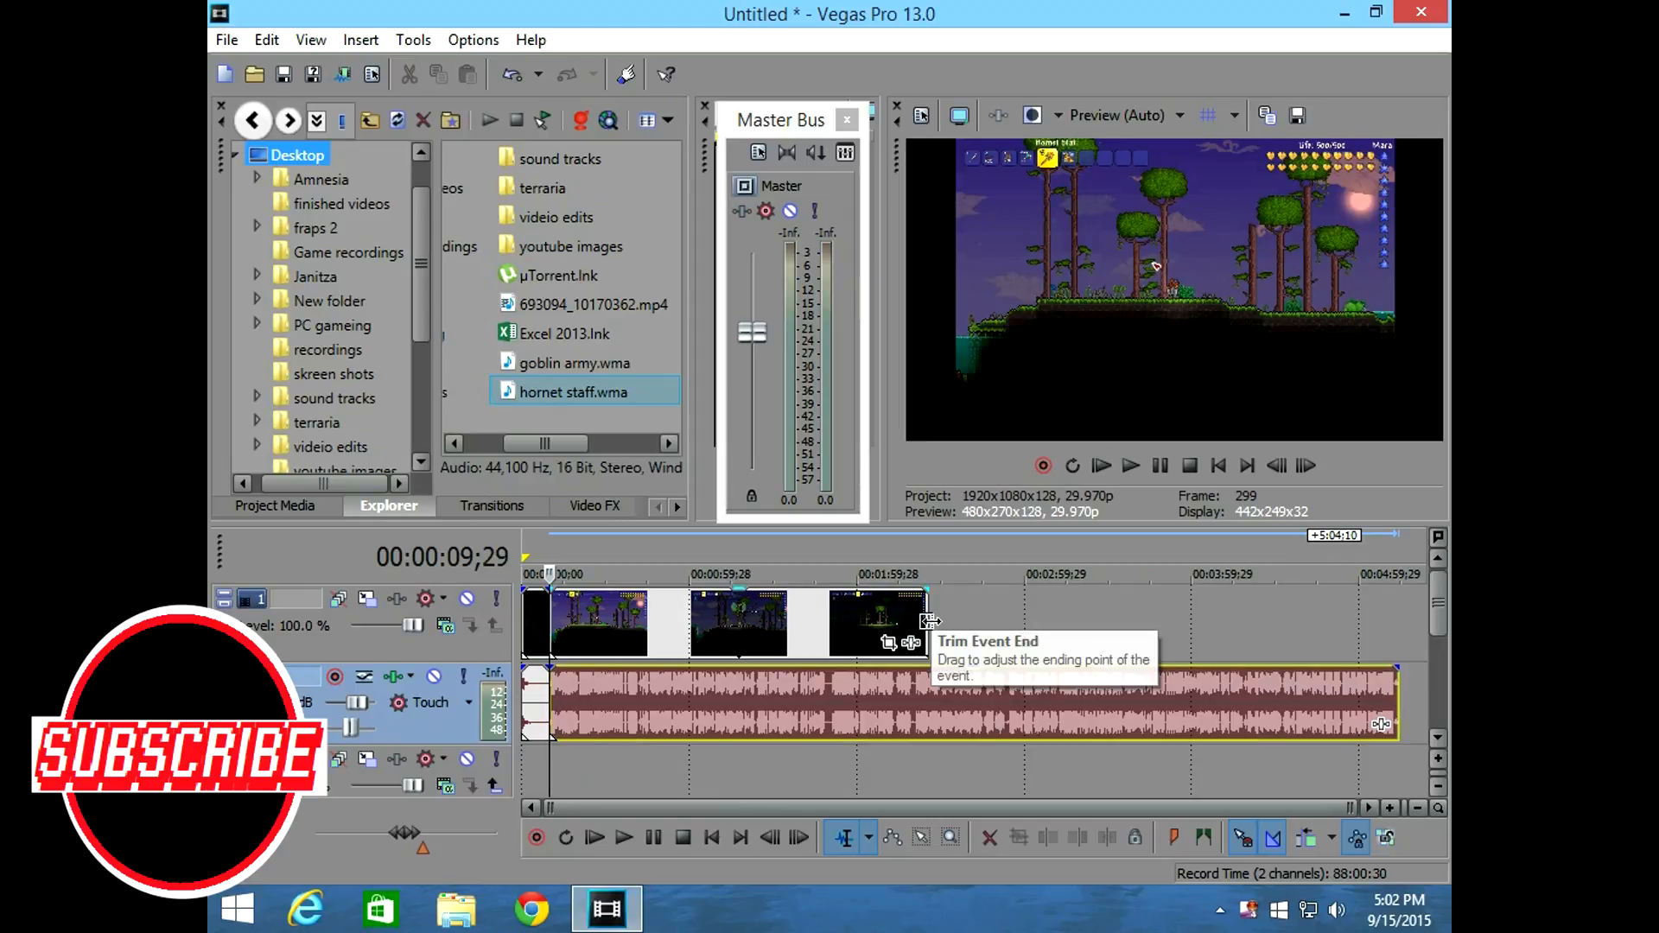
Extend the gameplay clip to the end of the hornet staff audio and move the empty video track above all other tracks.
left_click_drag(928, 620, 1385, 623)
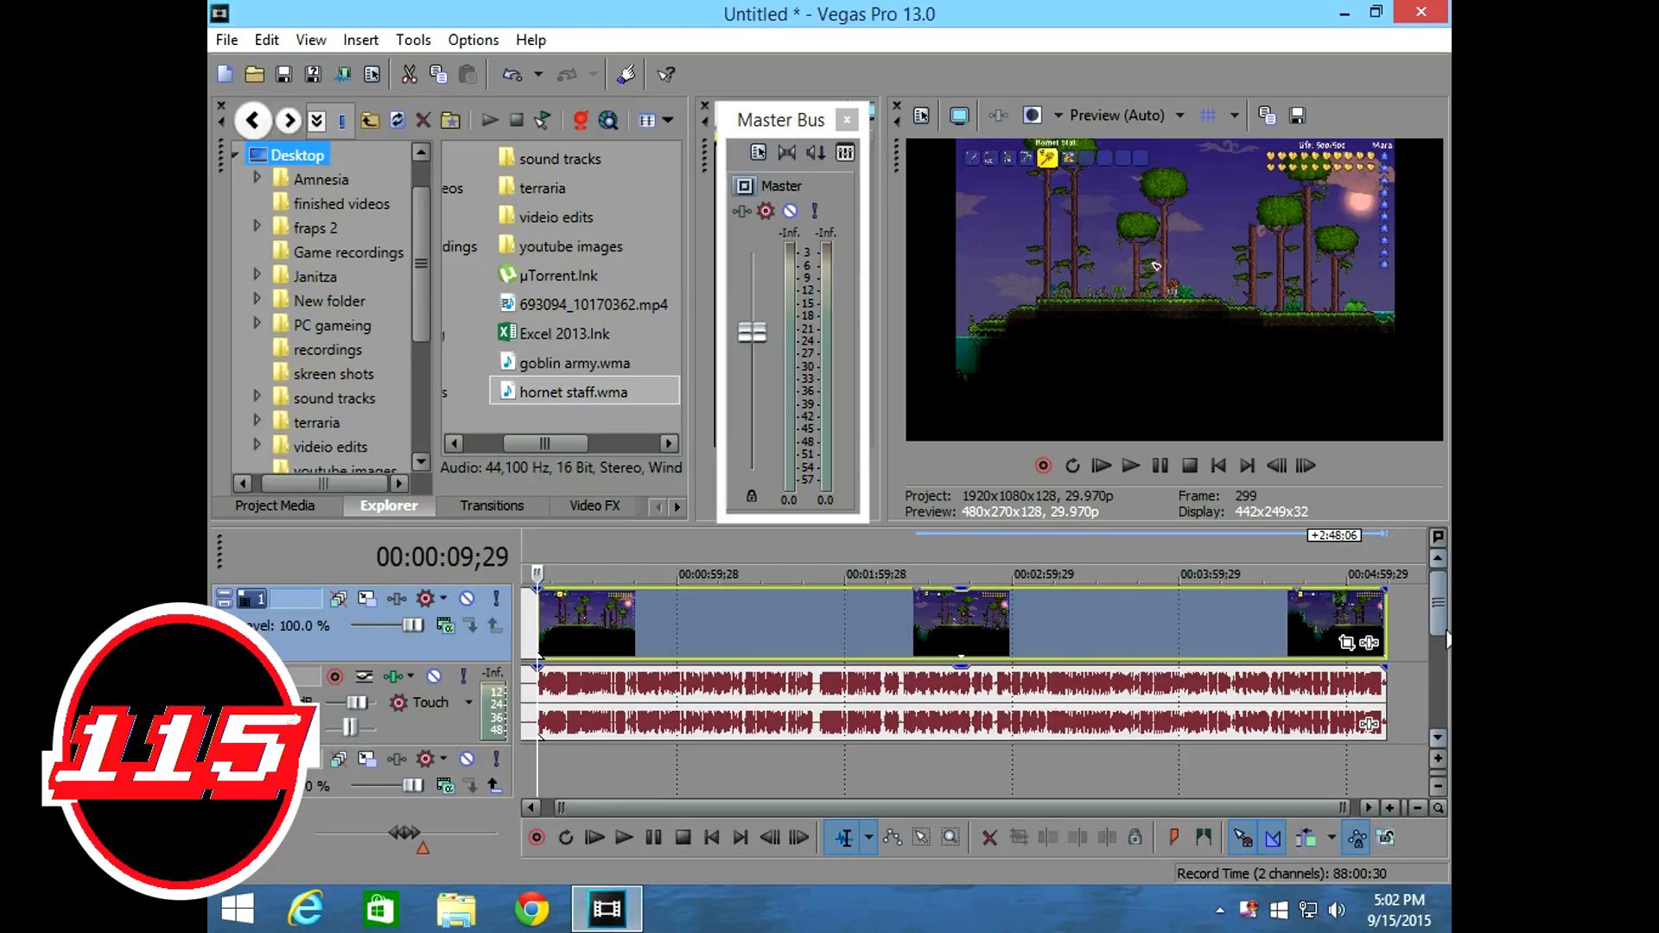
mouse_move(1443, 644)
left_mouse_down()
mouse_move(1447, 668)
mouse_move(1443, 637)
left_mouse_up()
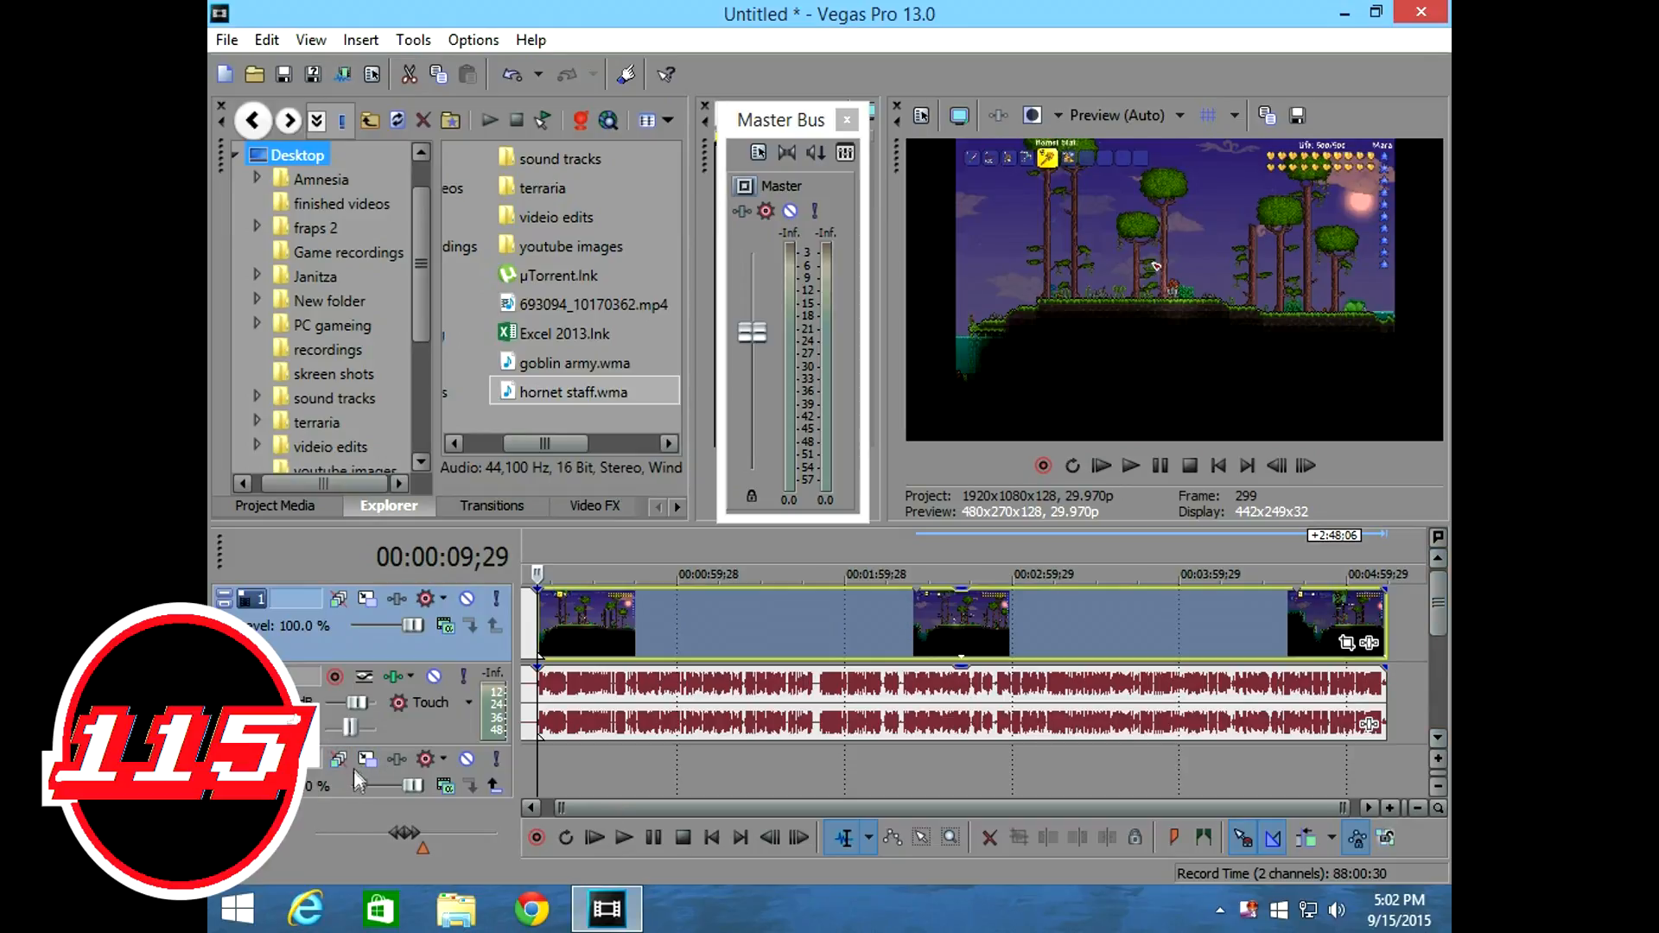
left_click_drag(354, 773, 370, 591)
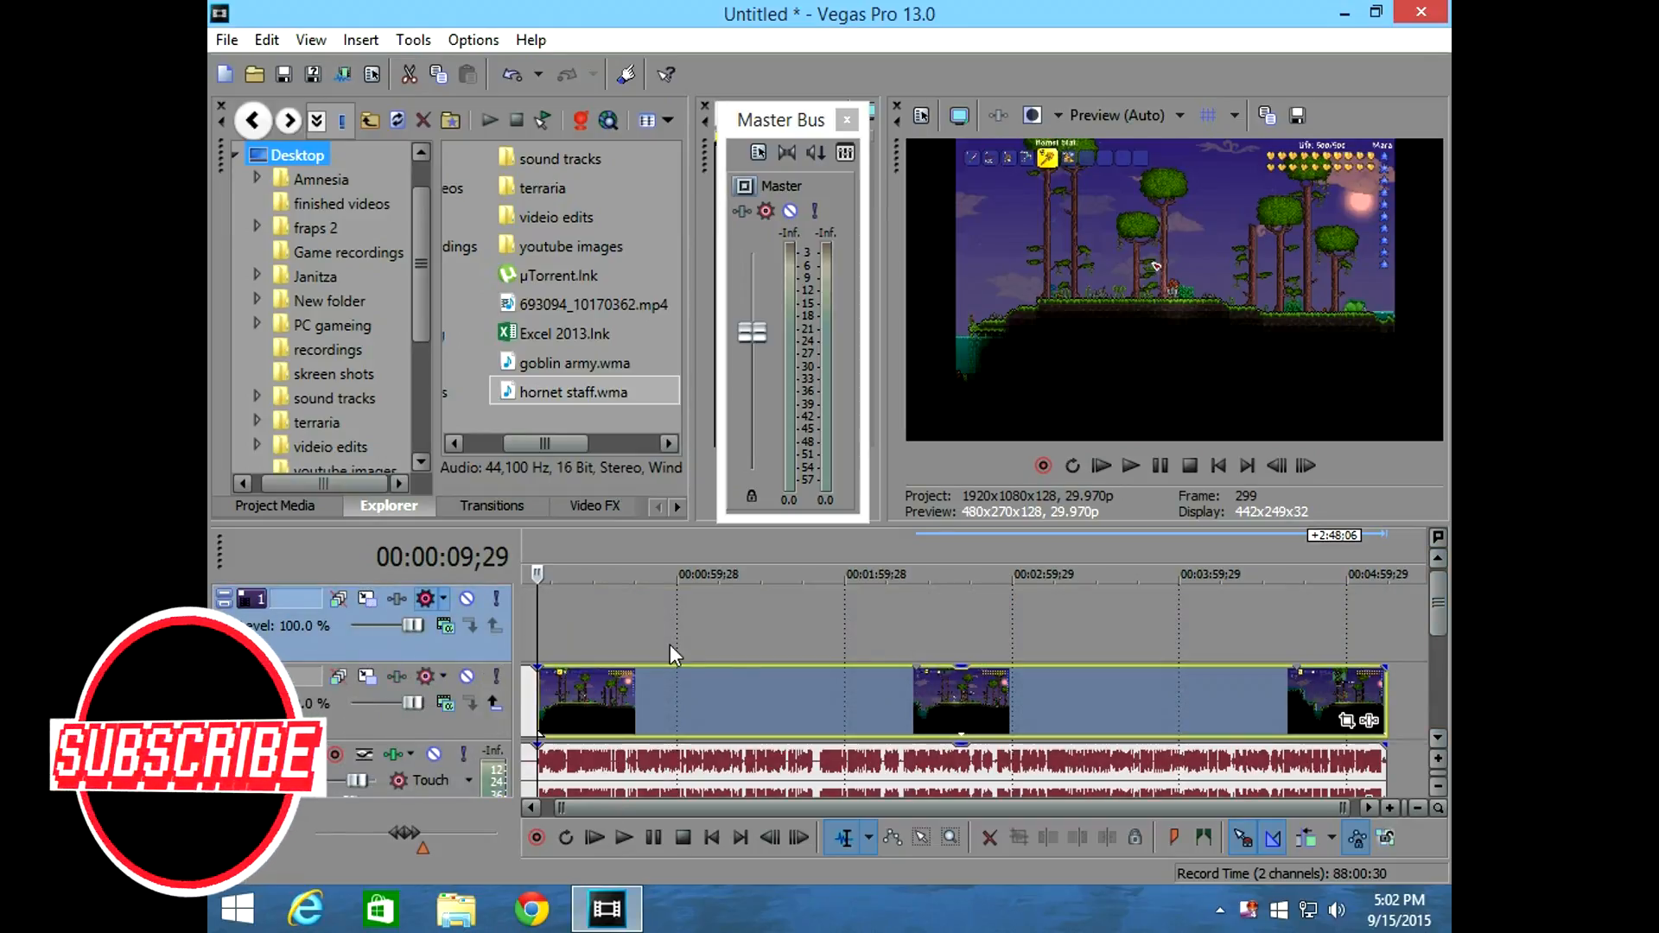
right_click(650, 610)
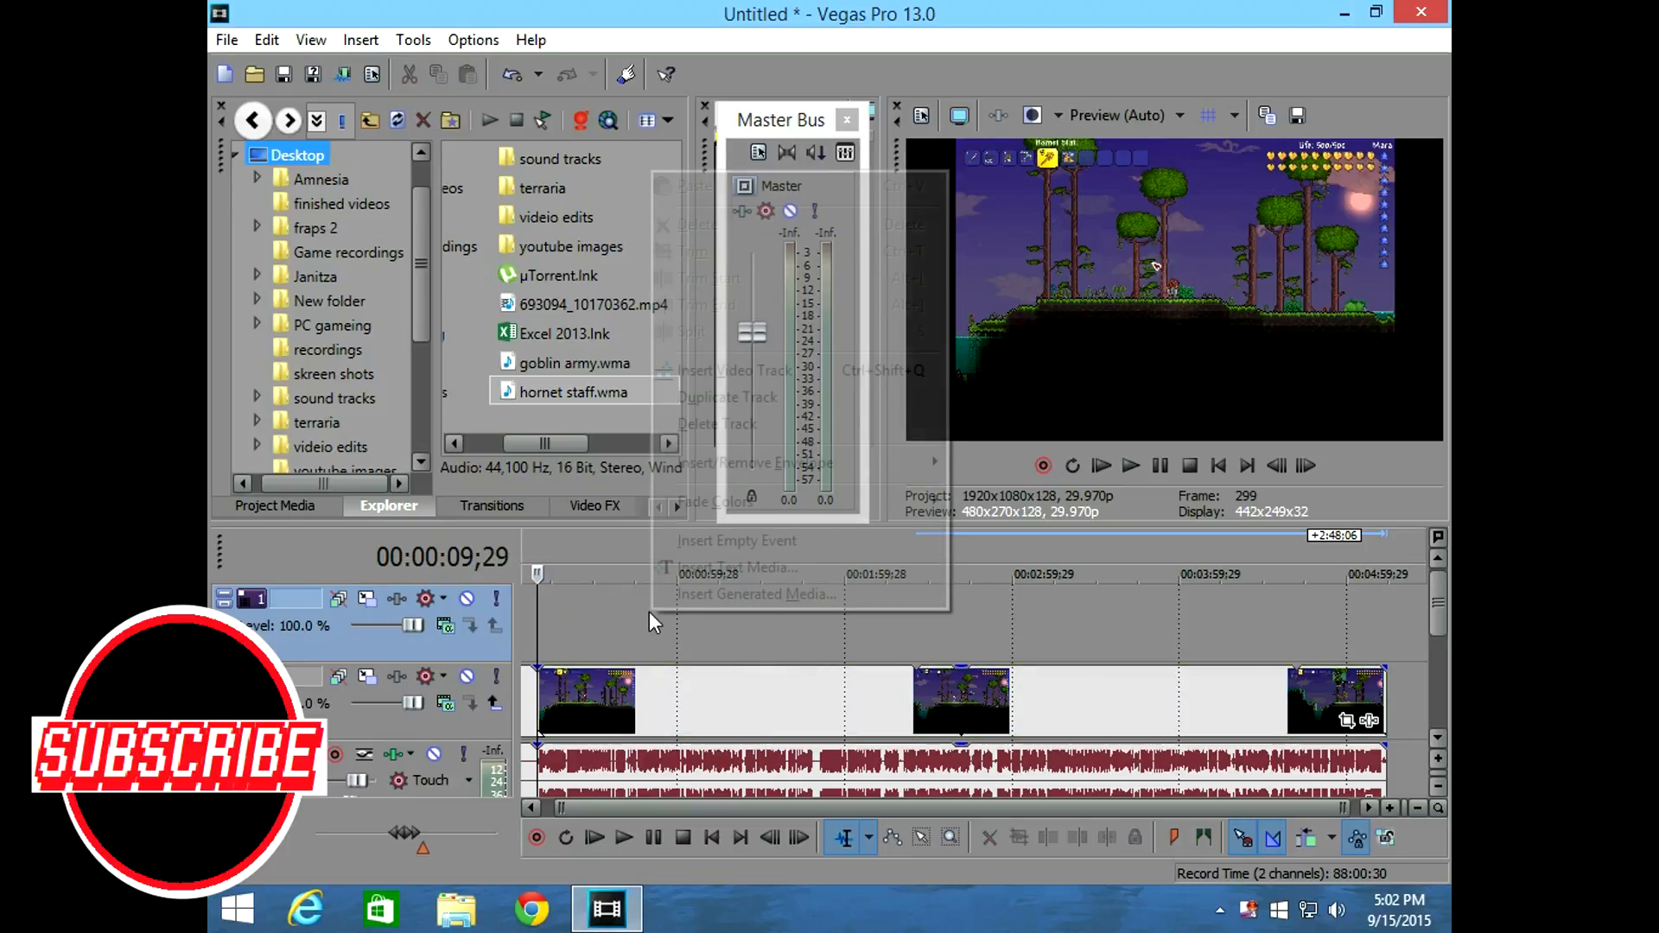
left_click(551, 453)
Open the water marks folder inside the fraps folder of videio edits on the Desktop.
left_click_drag(551, 452, 503, 452)
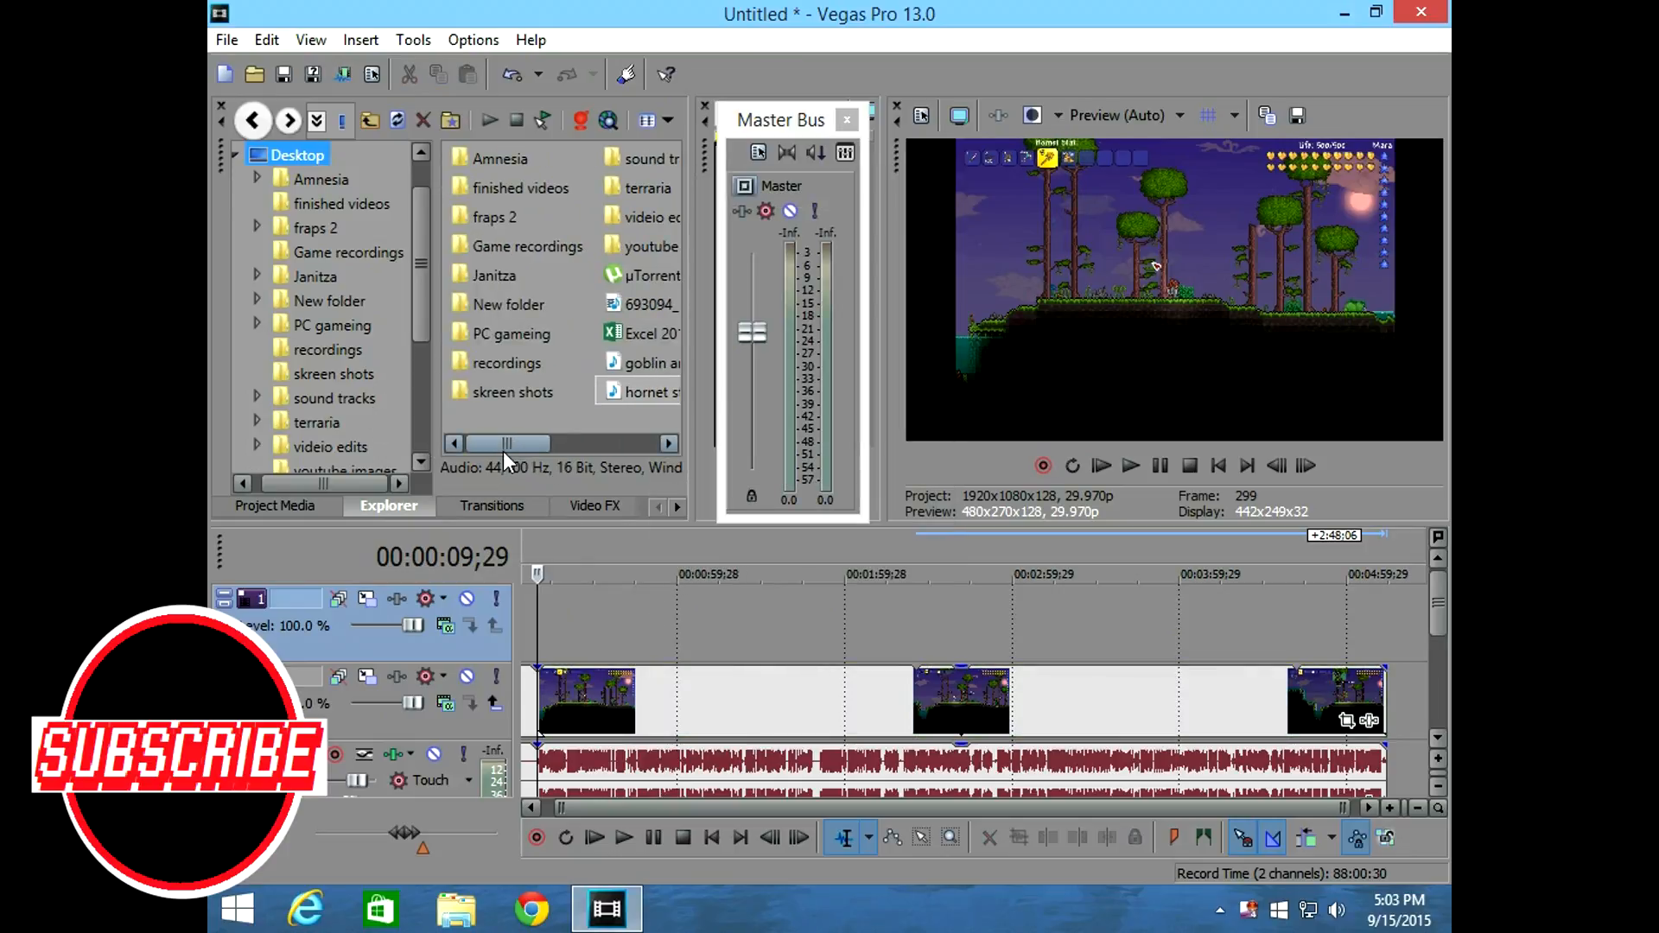
left_click(482, 432)
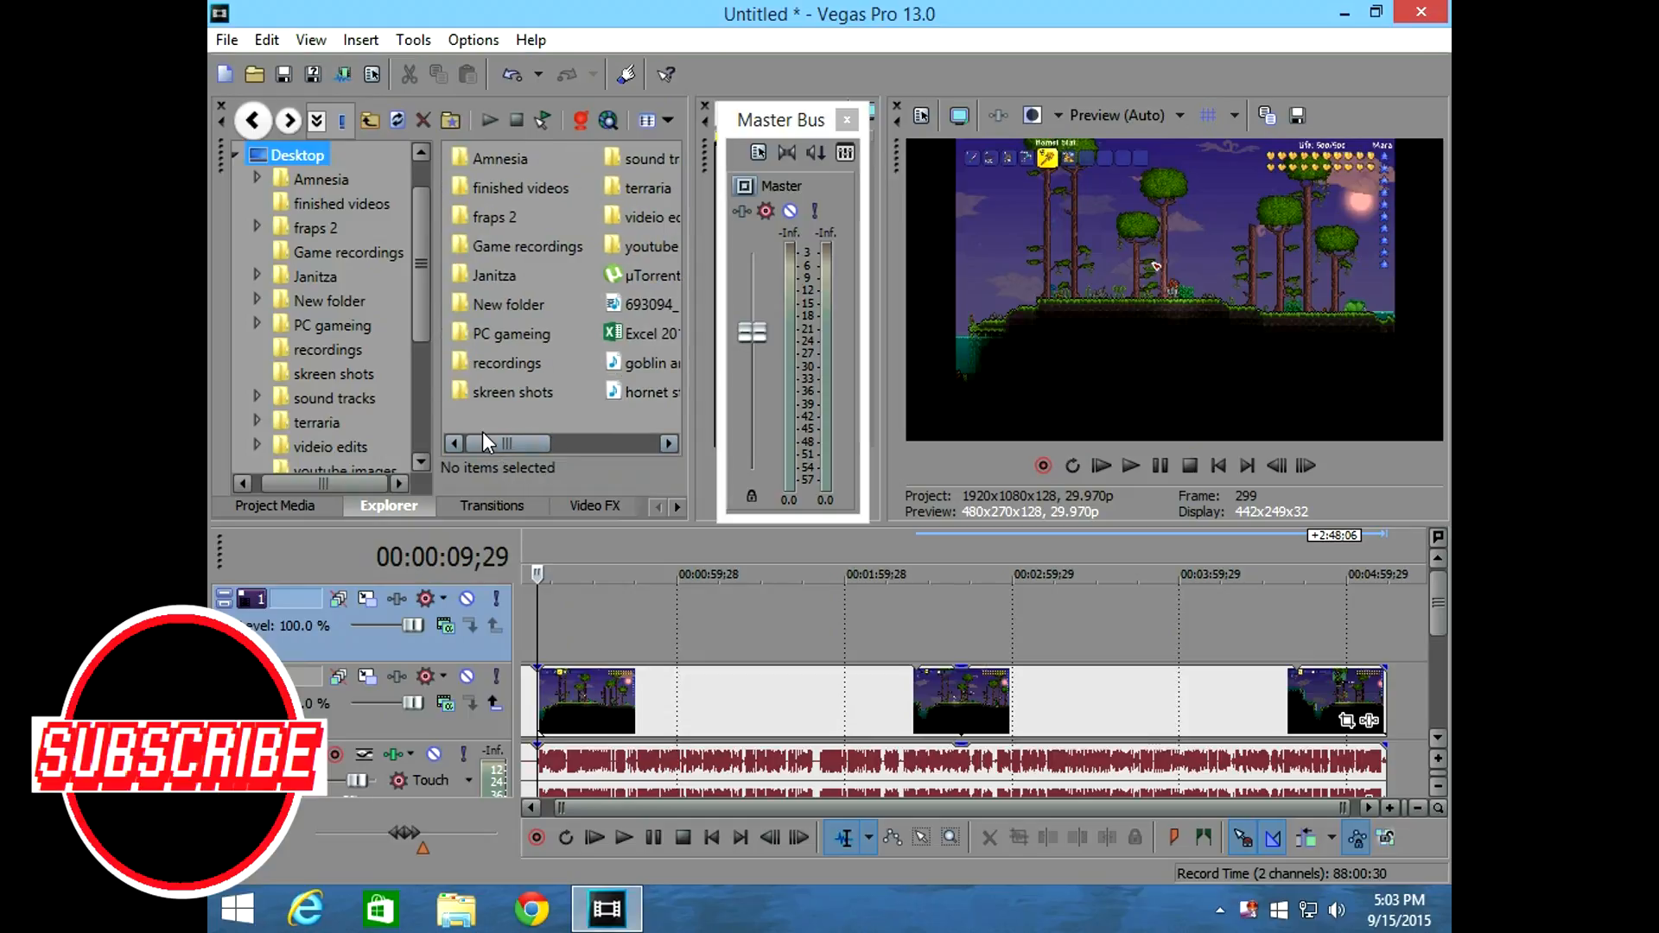
left_click_drag(499, 439, 527, 441)
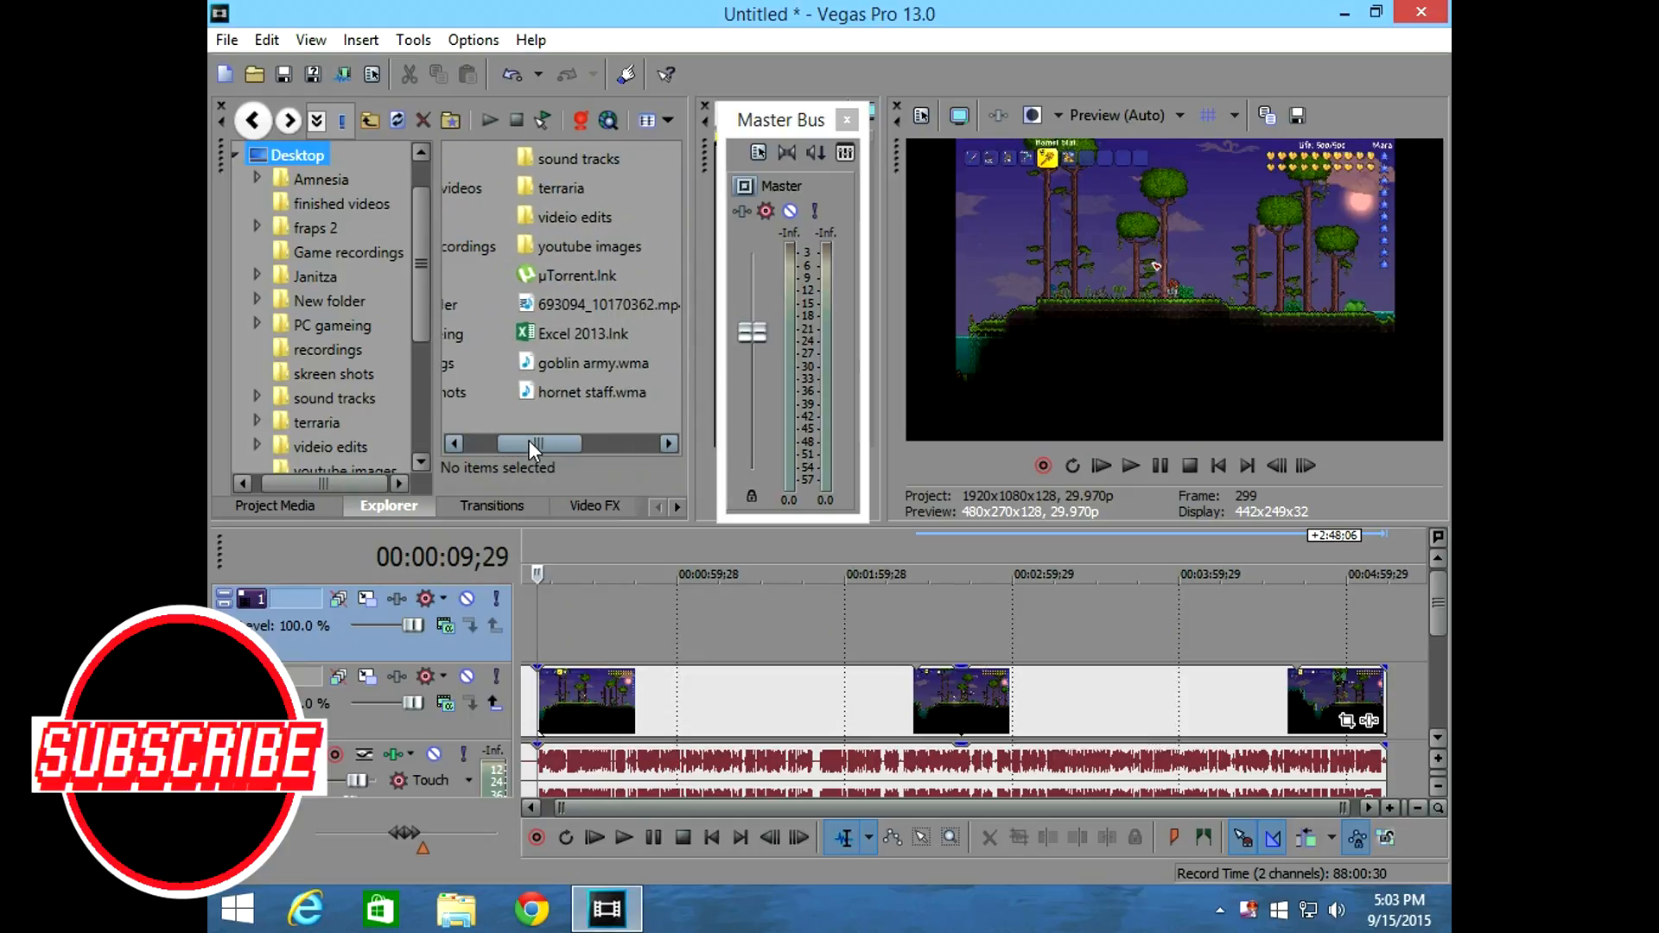
left_click_drag(526, 440, 499, 437)
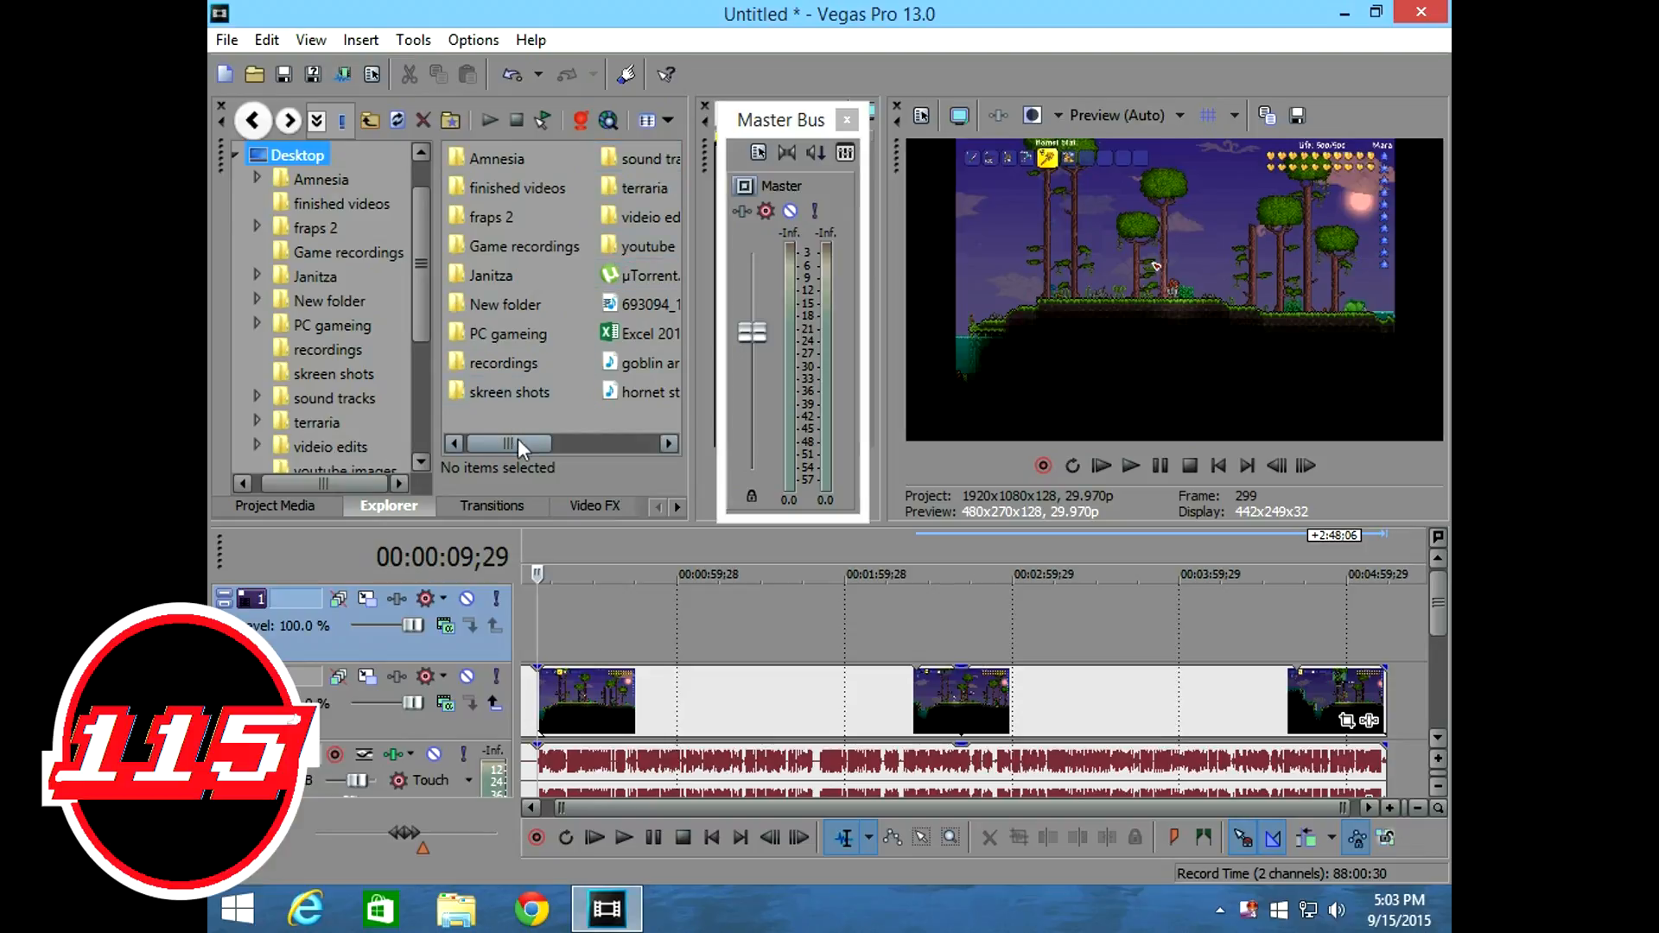
left_click_drag(516, 437, 554, 438)
left_click(638, 221)
double_click(637, 221)
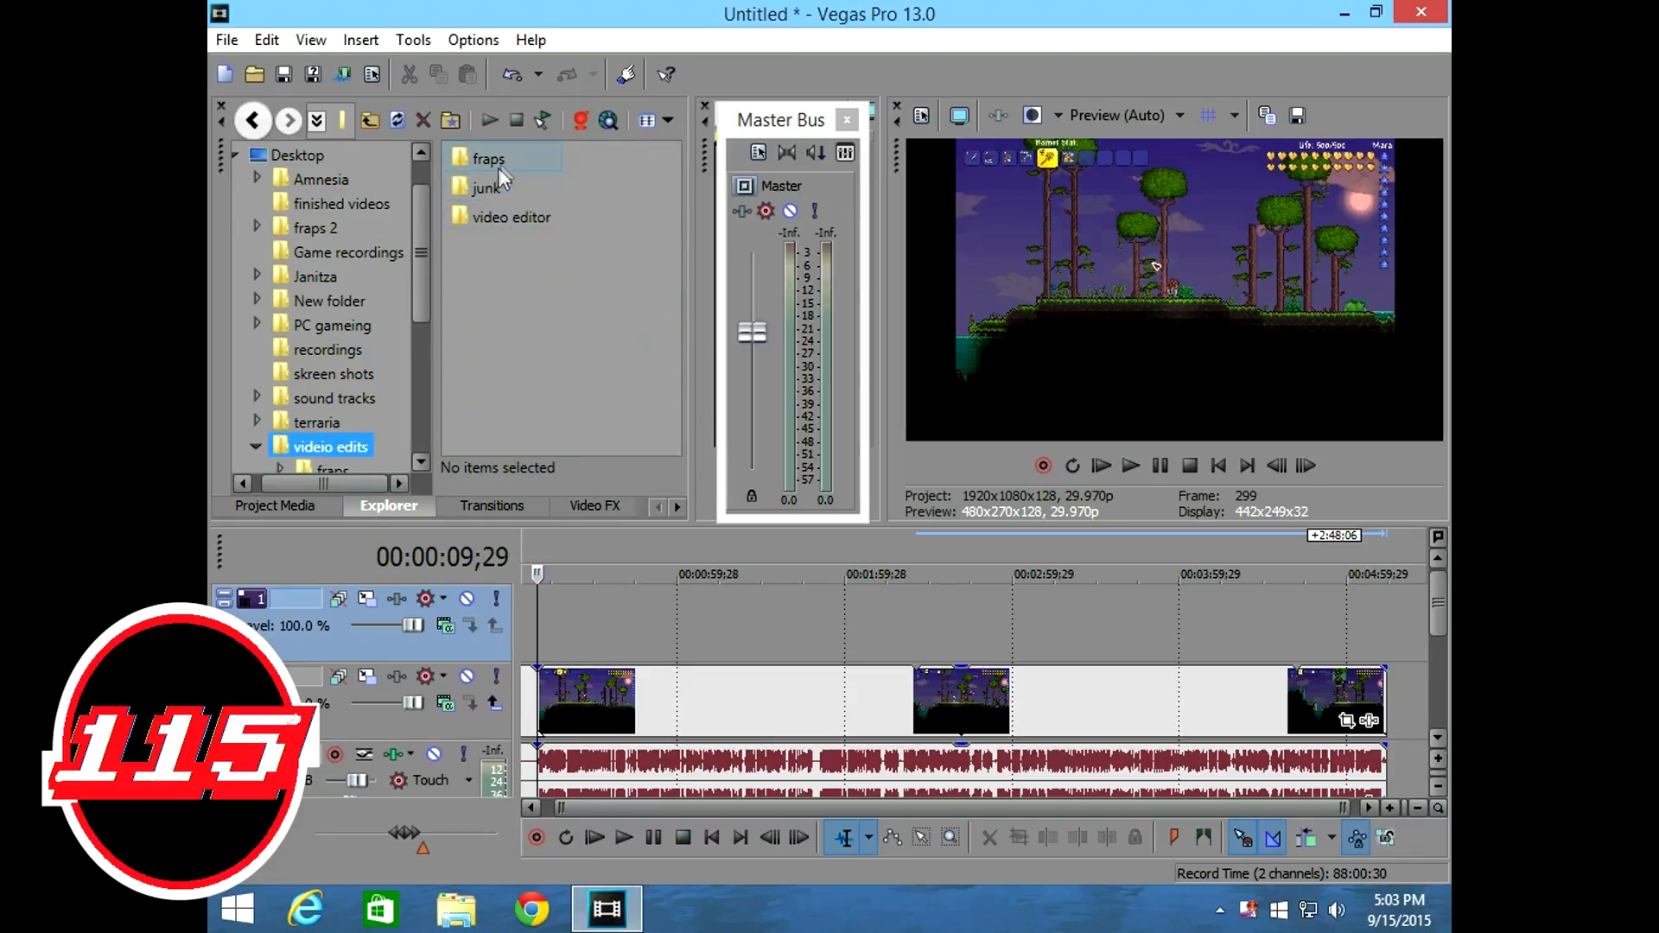
double_click(497, 164)
double_click(537, 243)
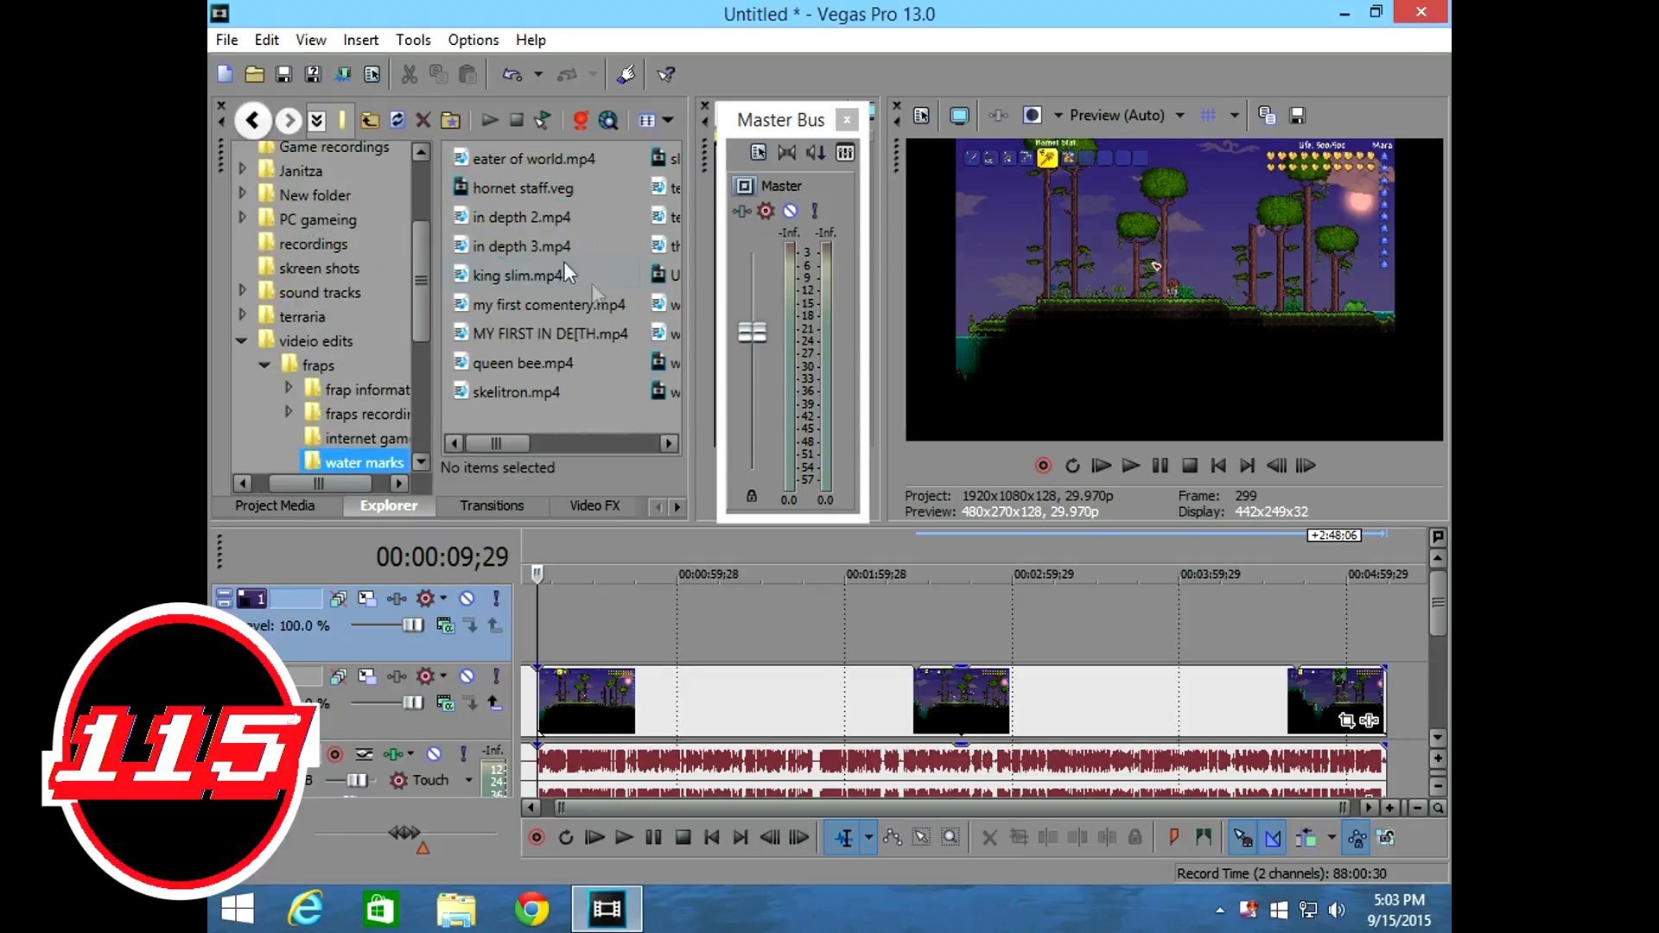
Place water mark 3.veg on the empty top video track at the gameplay clip's start and extend it to that clip's end.
left_click_drag(510, 445, 608, 455)
left_click_drag(614, 164, 562, 620)
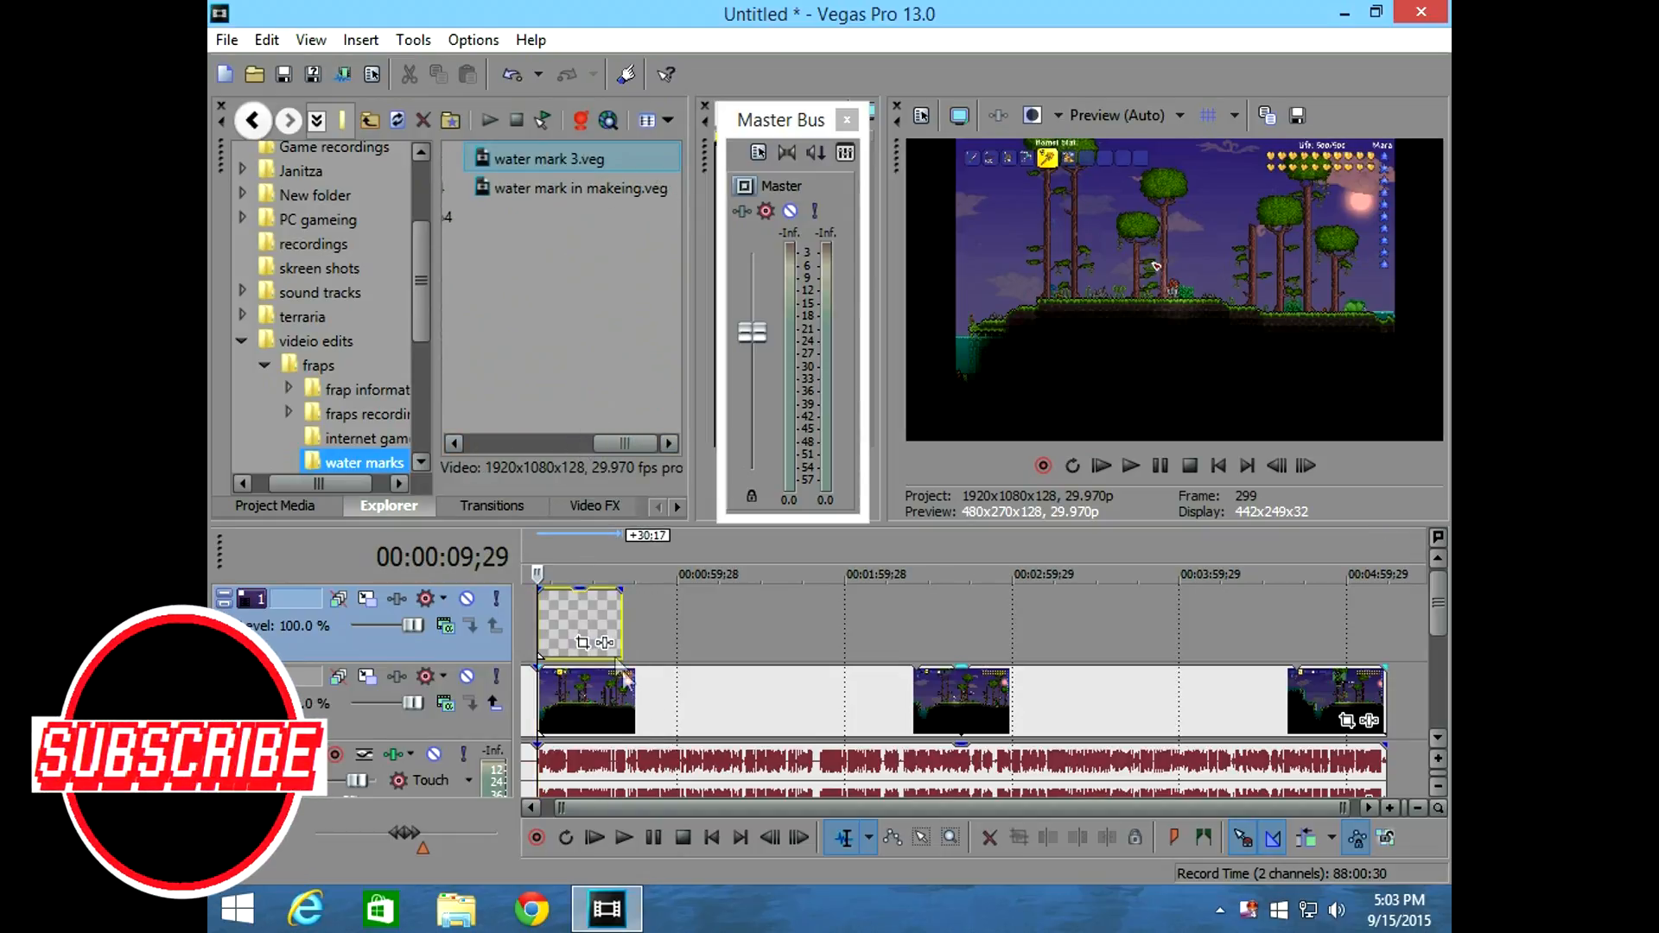
left_click(573, 626)
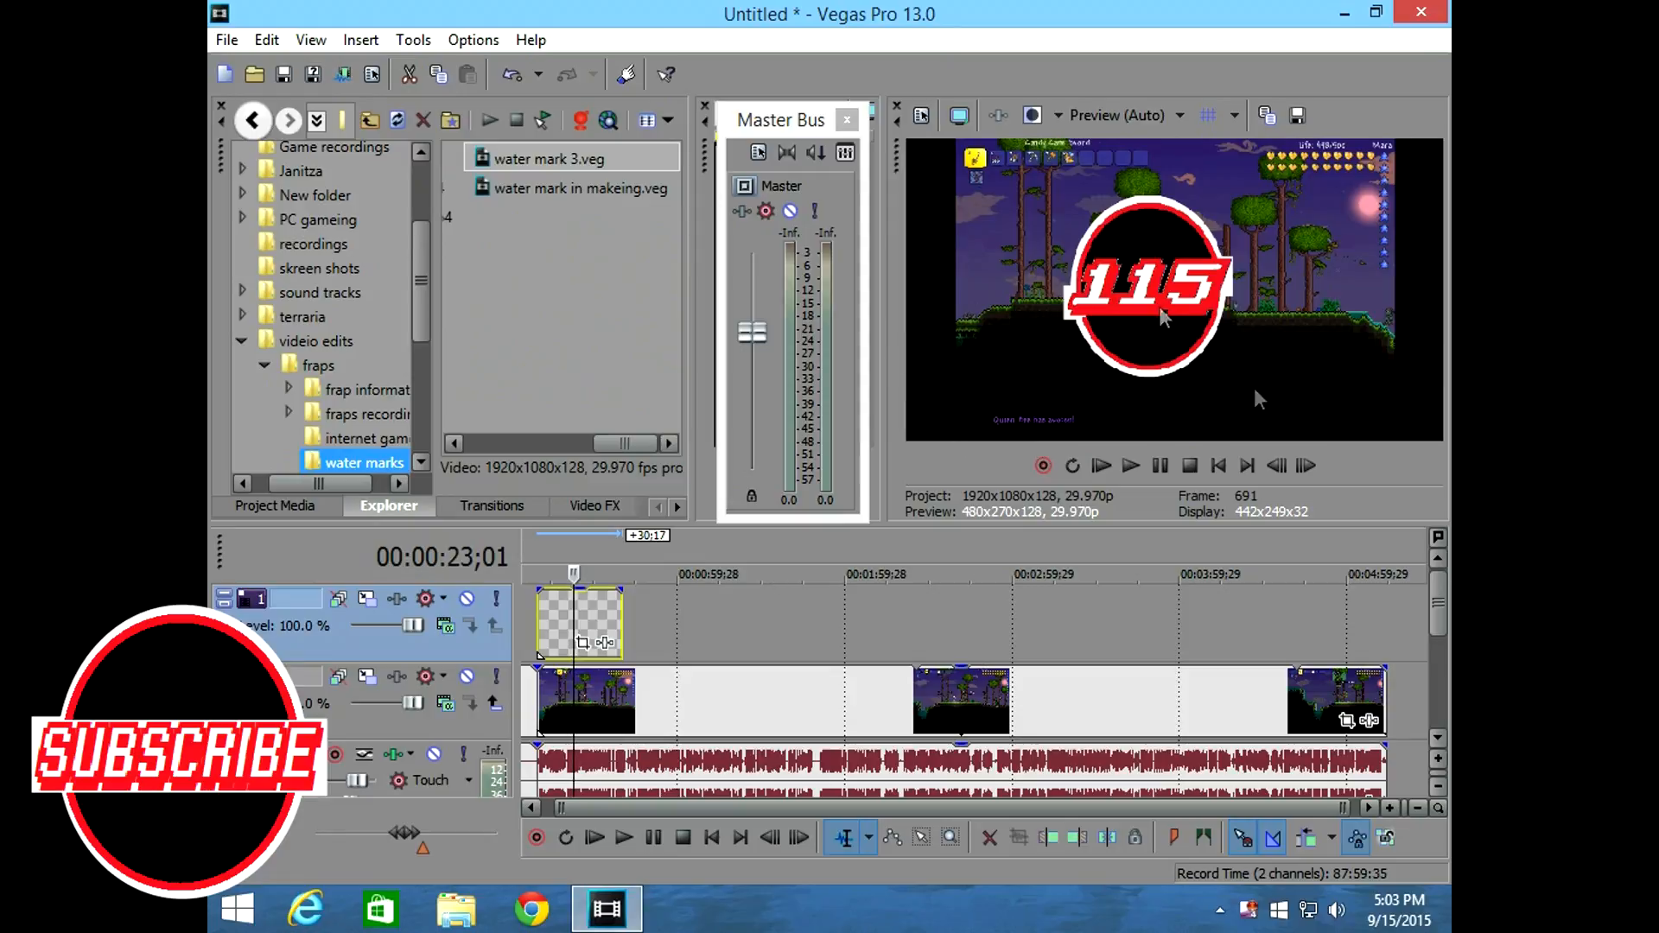
left_click_drag(621, 639, 1388, 644)
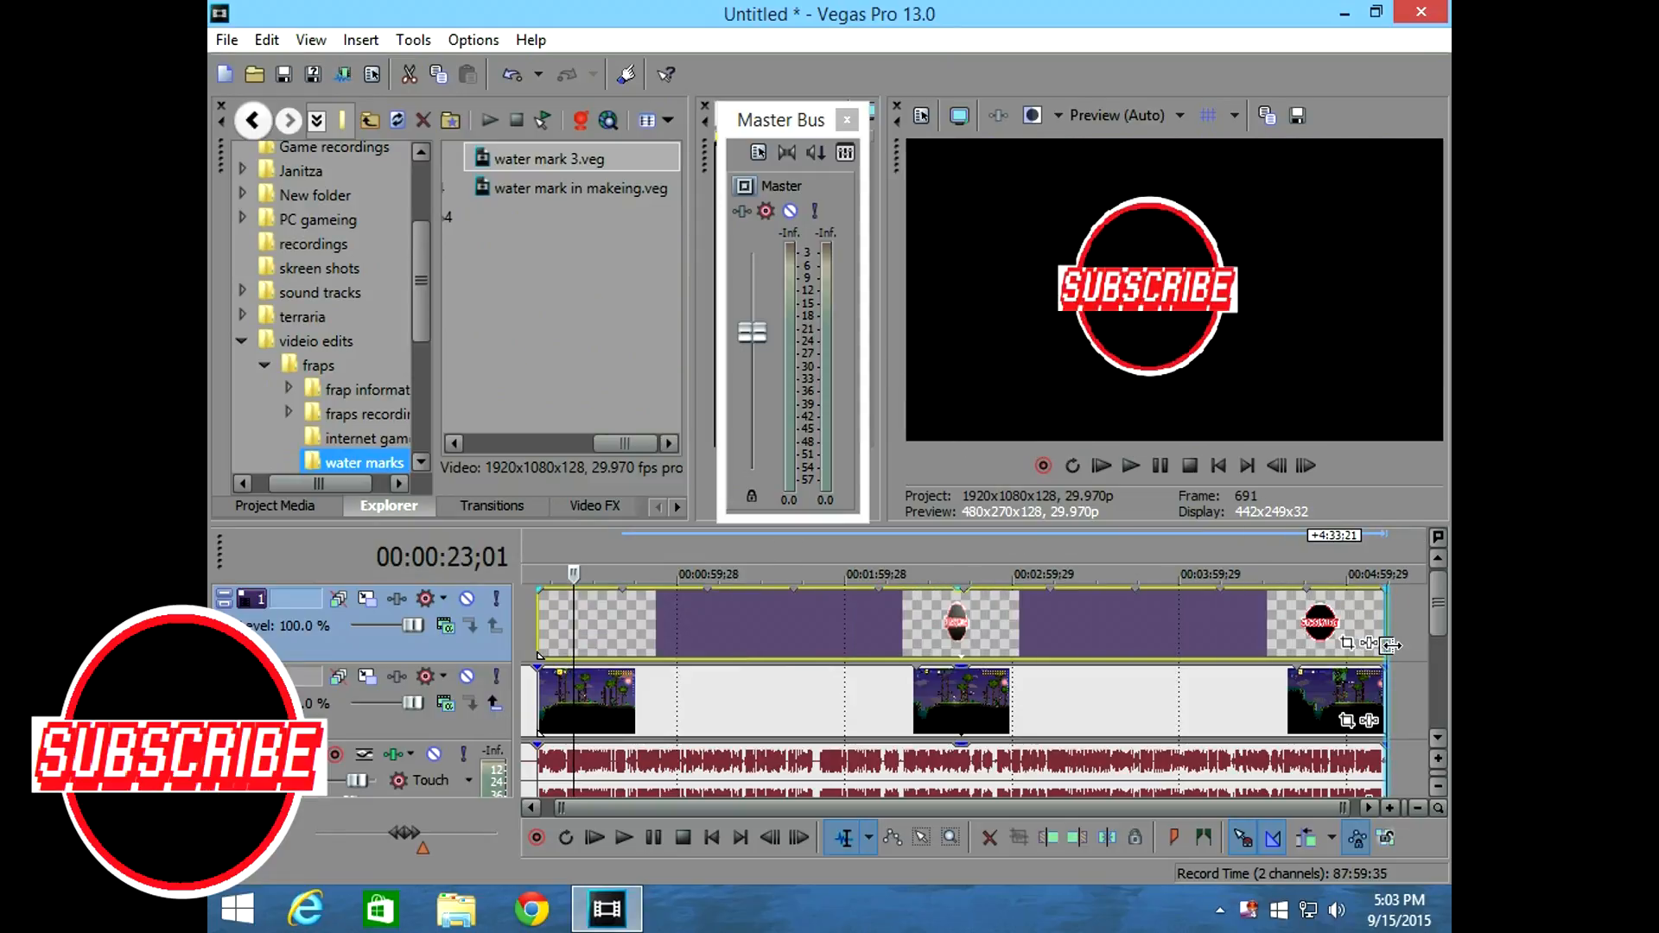
Use Track Motion on track 1 to shrink the watermark and position it in the lower-left corner of the frame.
left_click(793, 622)
left_click_drag(794, 626, 726, 634)
left_click(339, 598)
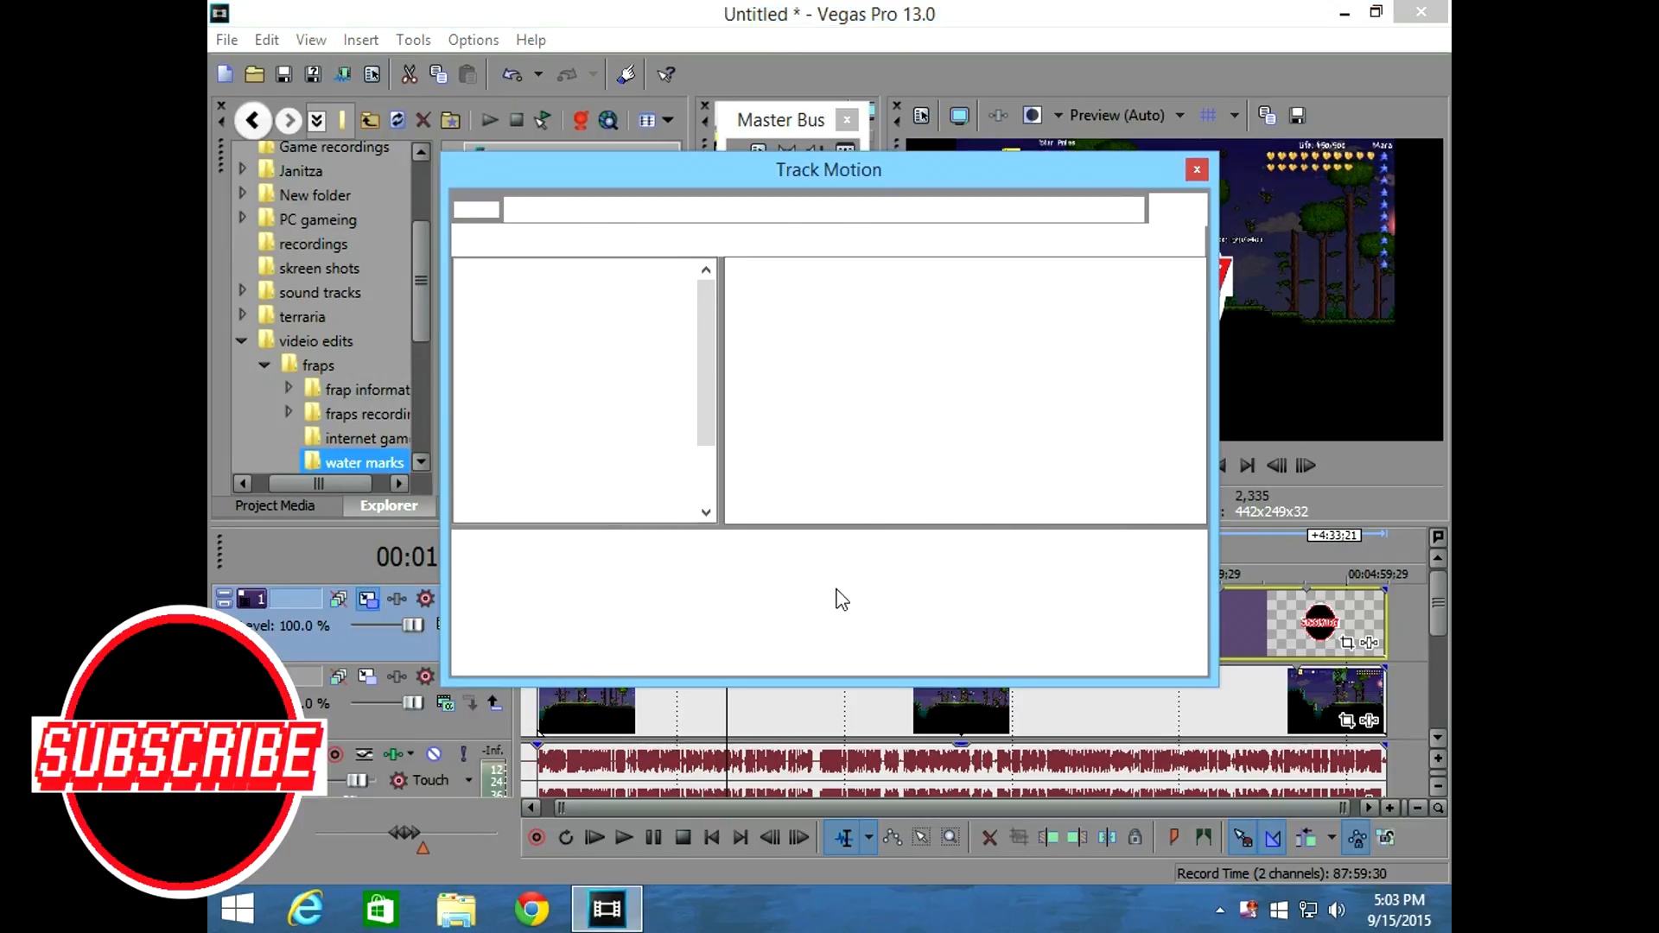
left_click(1197, 170)
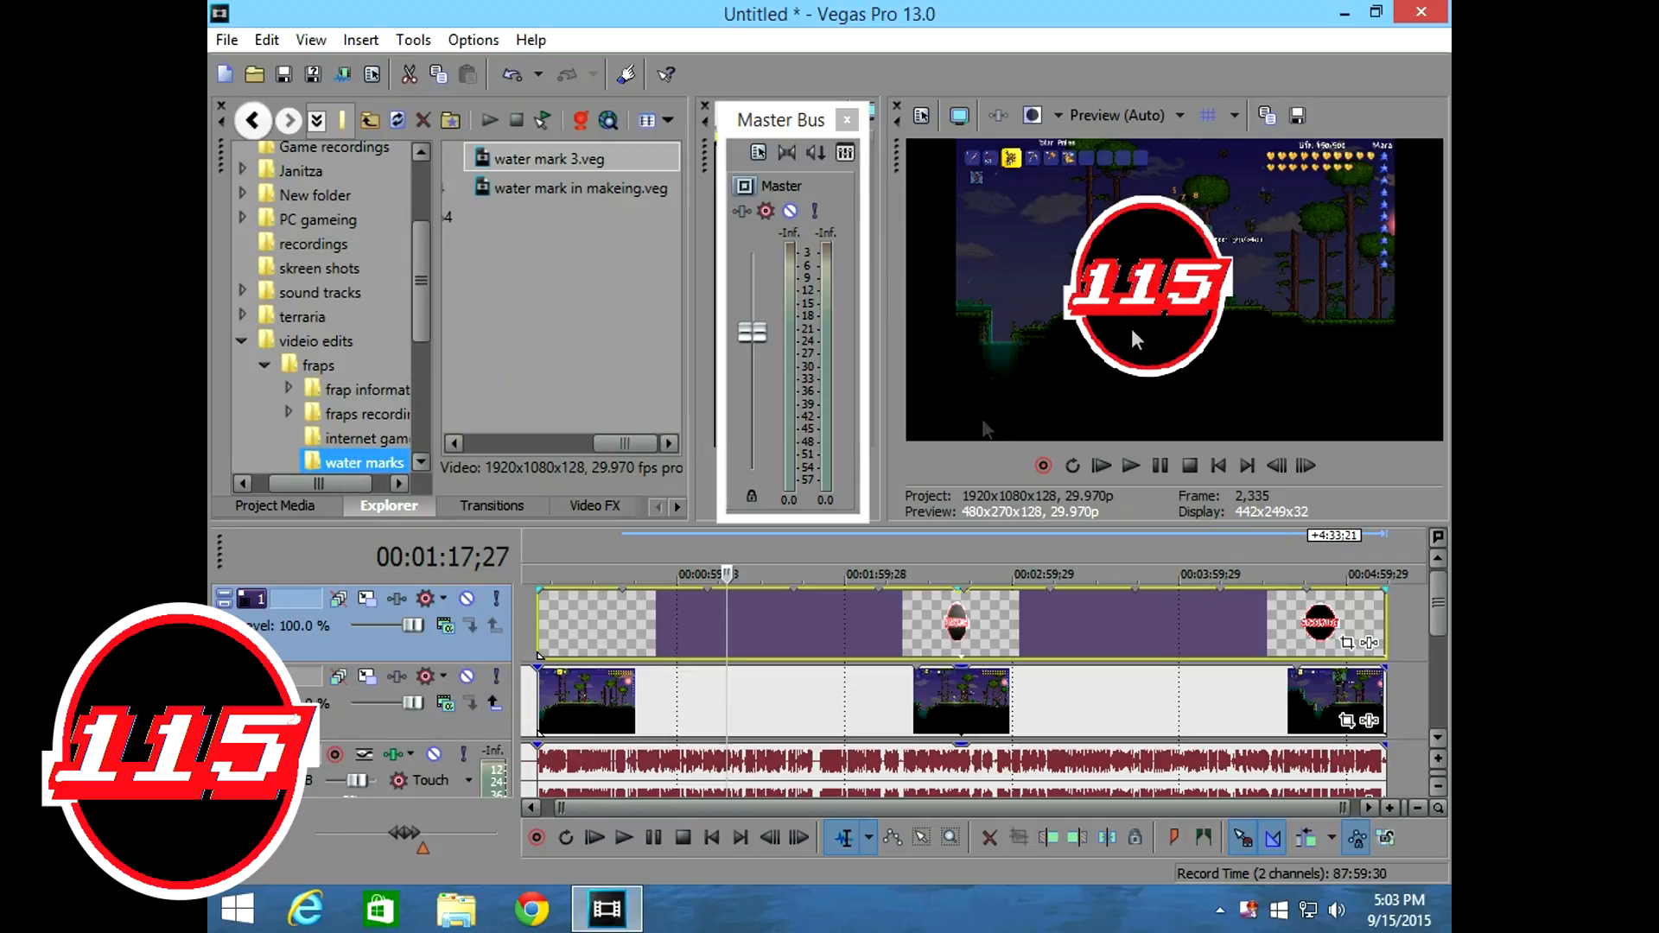
left_click(364, 598)
left_click_drag(1126, 155, 714, 102)
left_click_drag(677, 249, 528, 336)
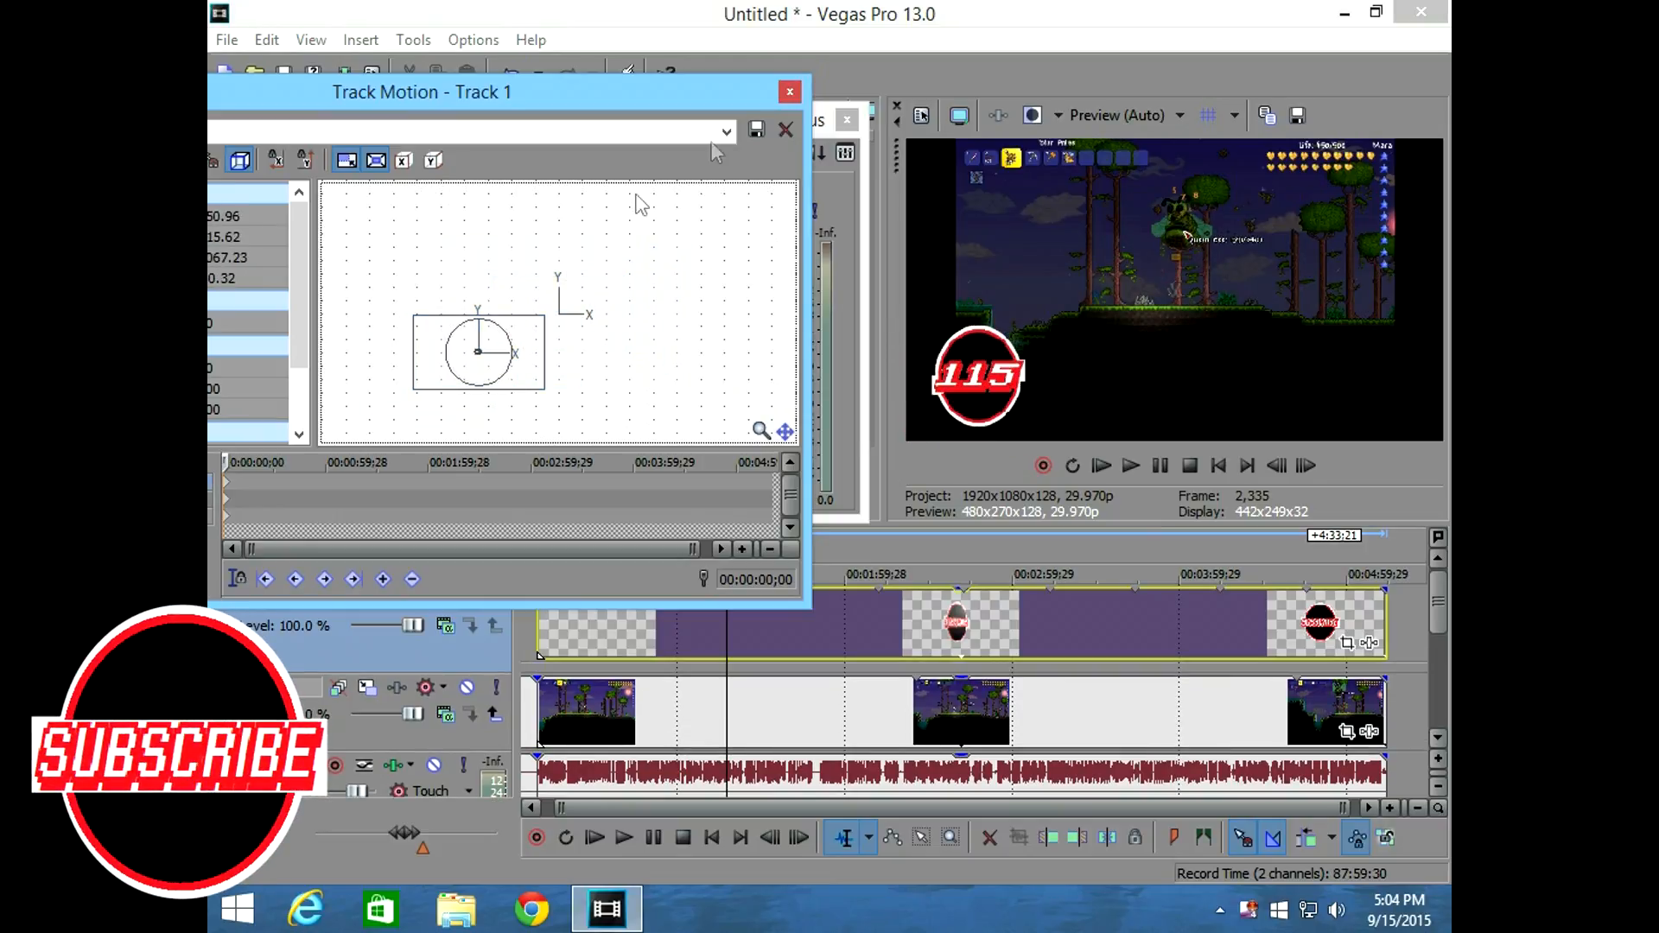
left_click(788, 93)
Move the playback cursor back to the start of the gameplay audio on track 4, at 00:00:09;29.
left_click_drag(1438, 608, 1441, 691)
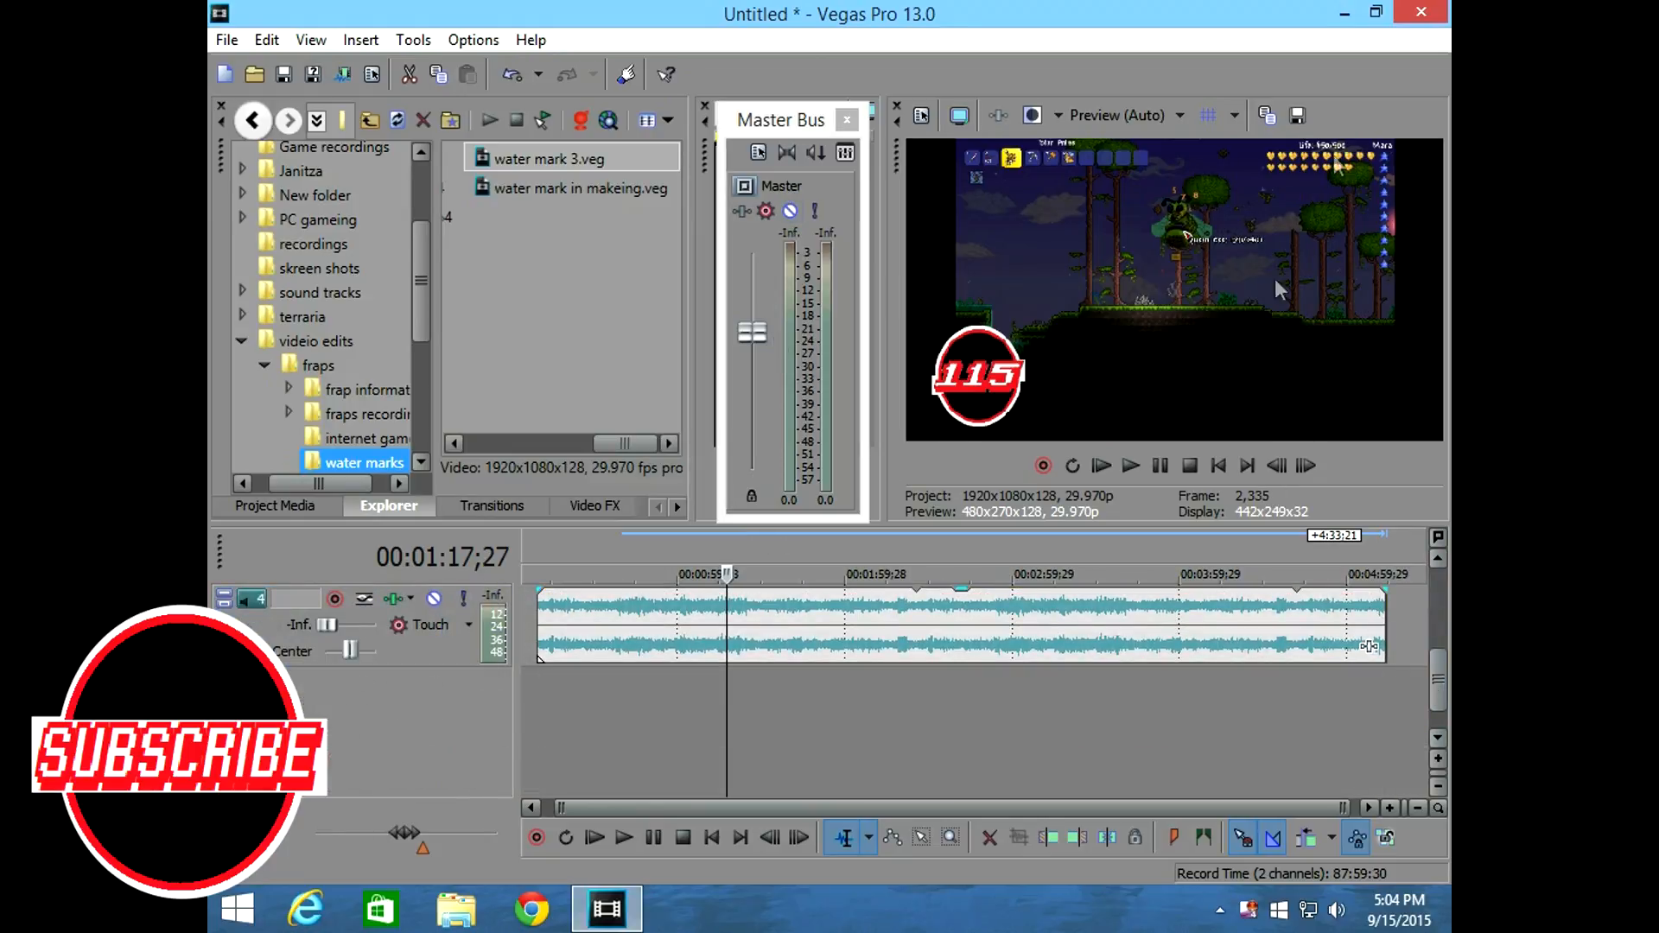
left_click_drag(729, 732, 538, 729)
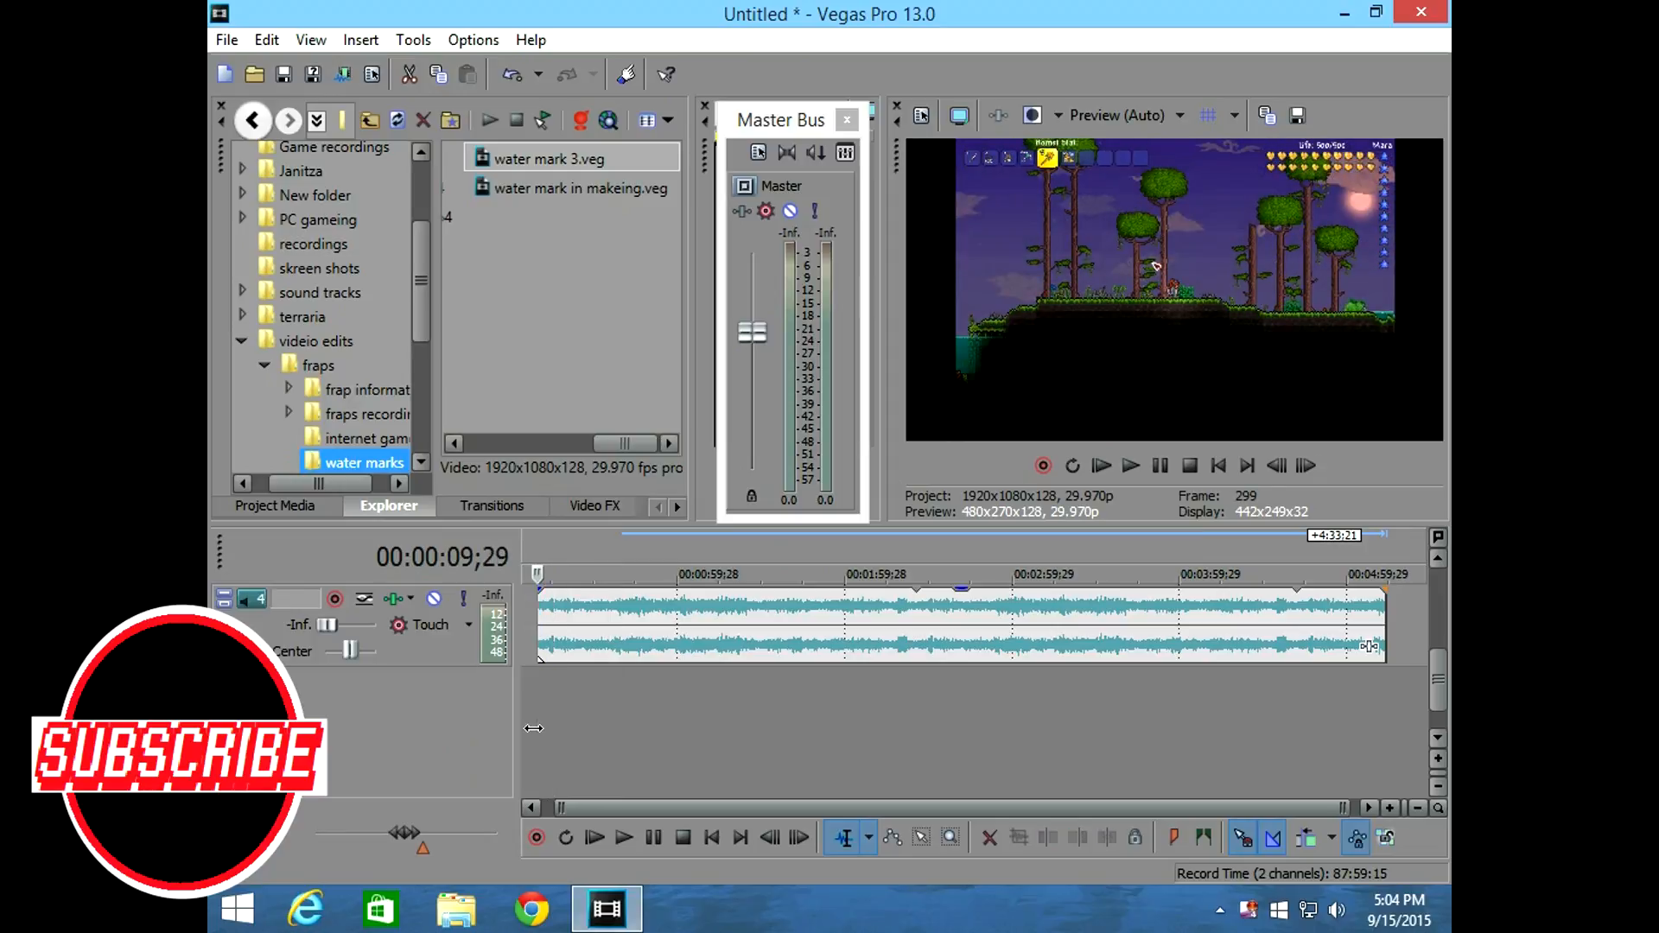
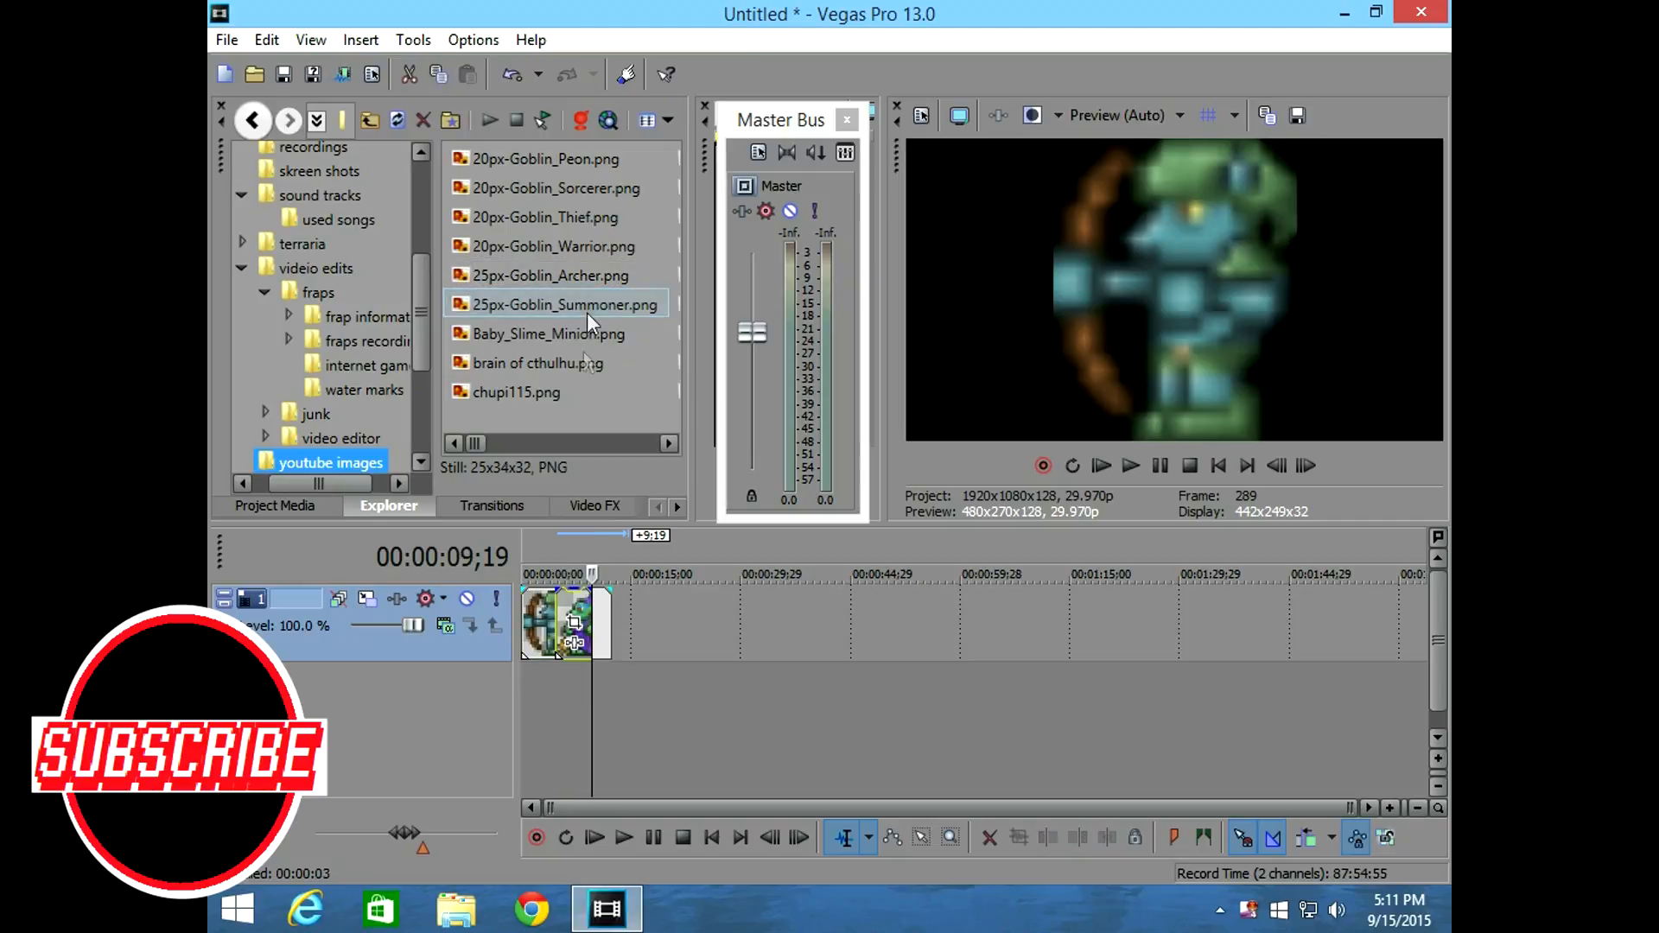
Place the 25px-Goblin_Summoner.png image on track 1 directly after the goblin archer image.
left_click_drag(586, 609, 707, 613)
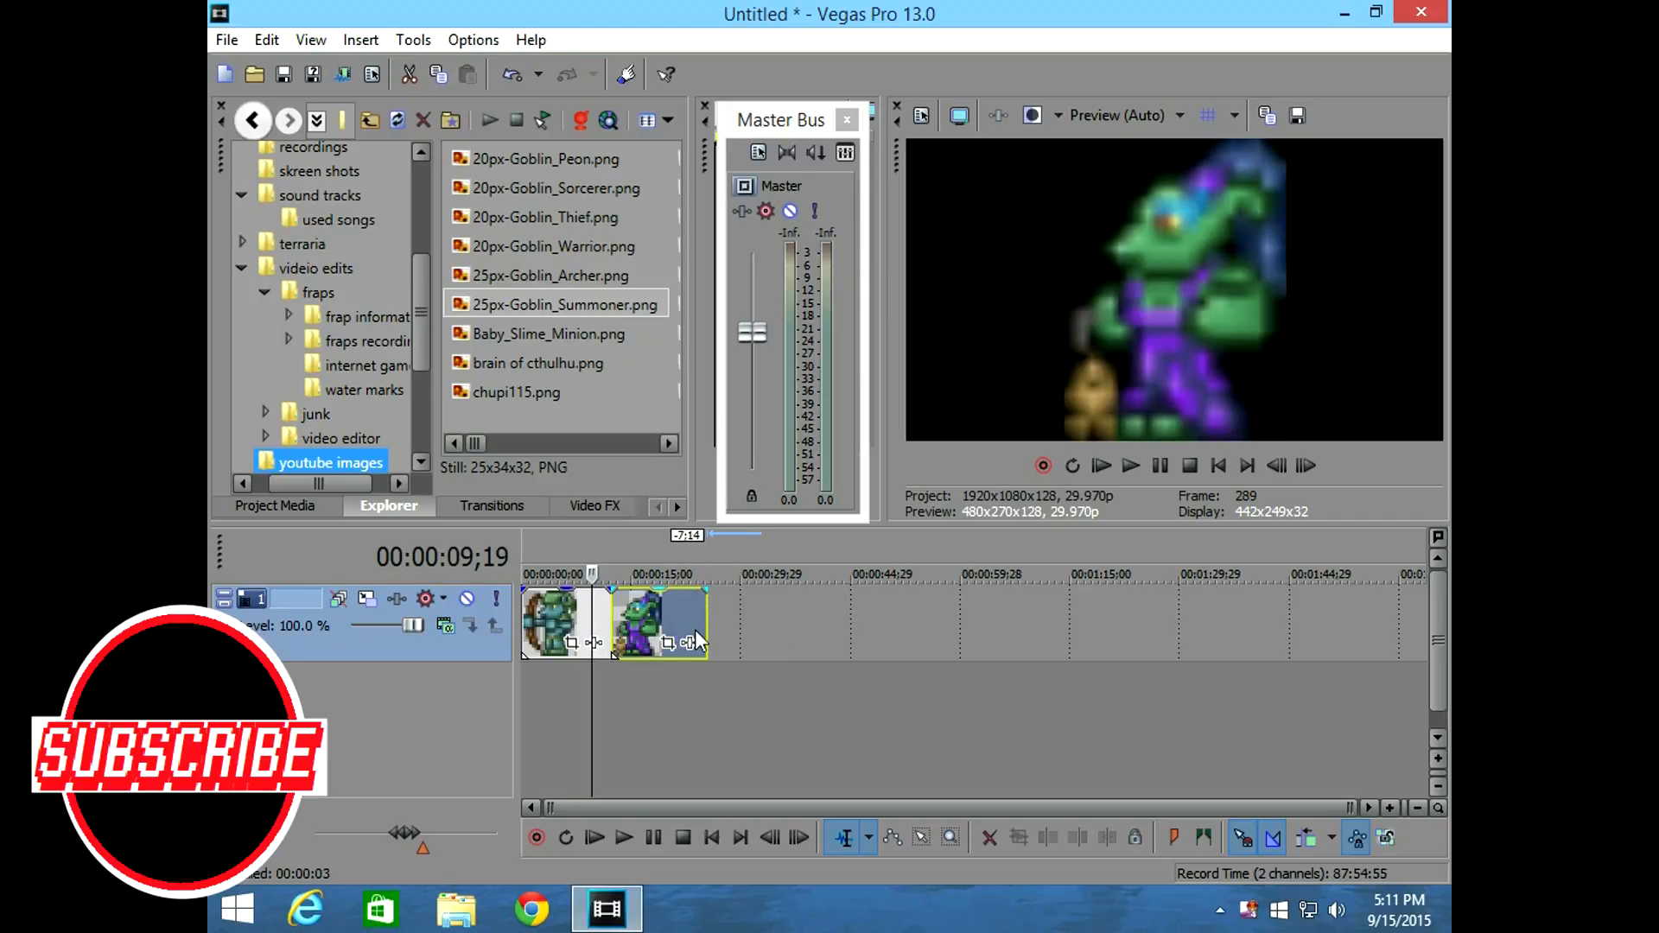
left_click(659, 735)
left_click_drag(660, 735, 577, 696)
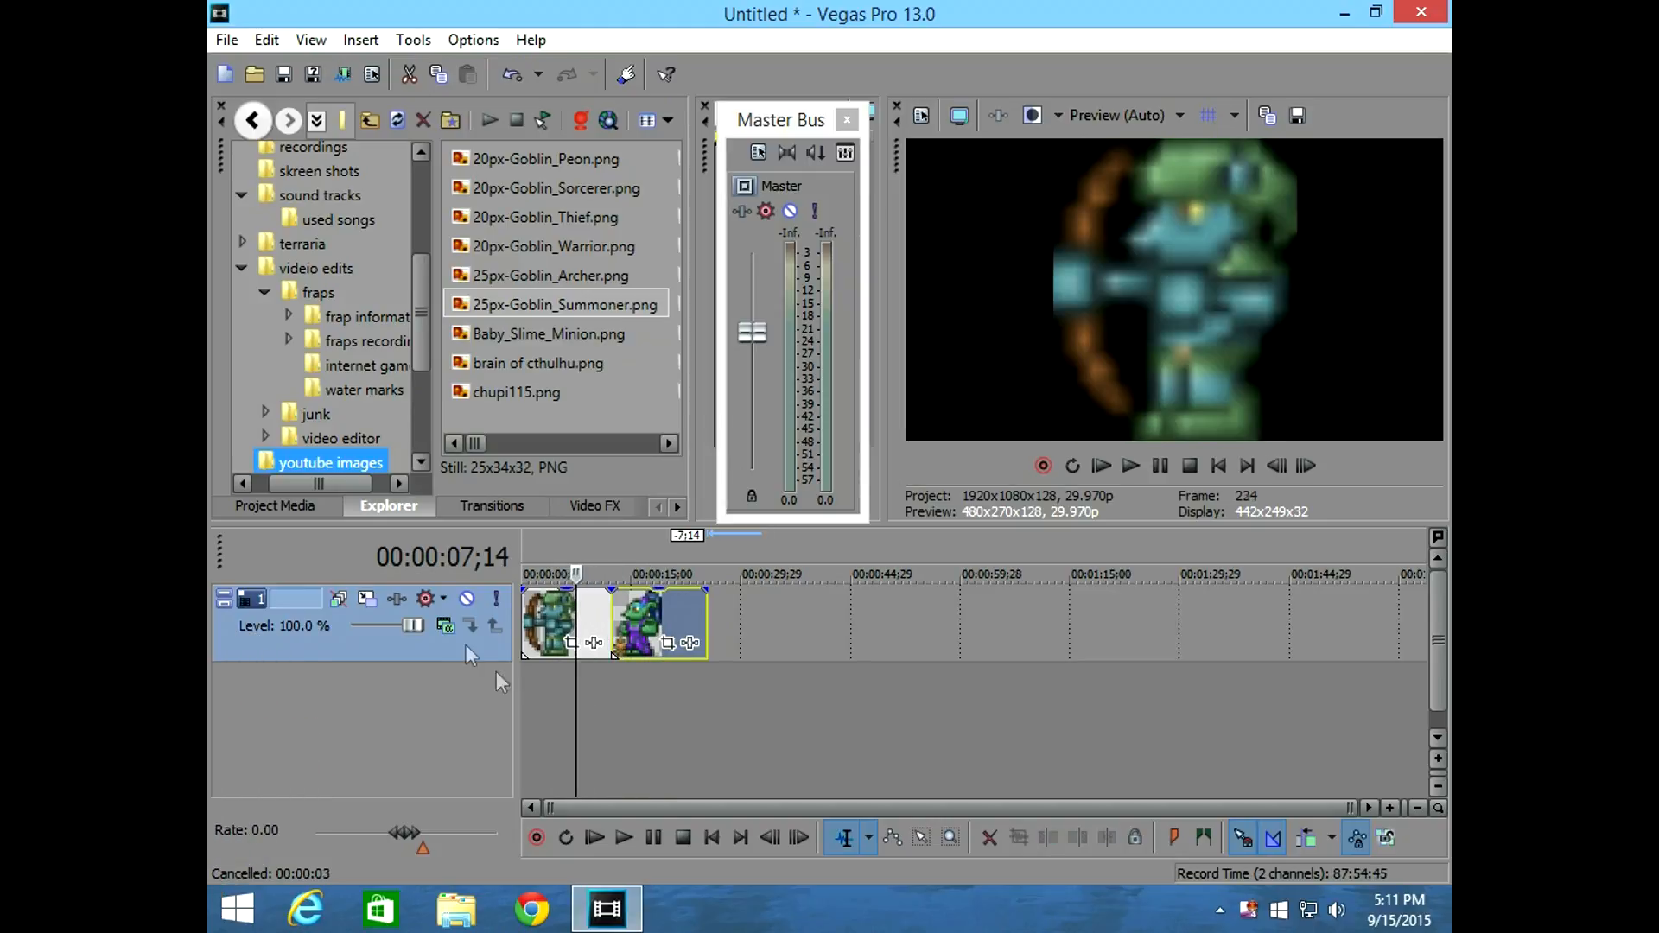
Use Track Motion on track 1 to shrink the goblin images while keeping them near the centre of the frame.
left_click(373, 598)
left_click_drag(674, 259, 613, 309)
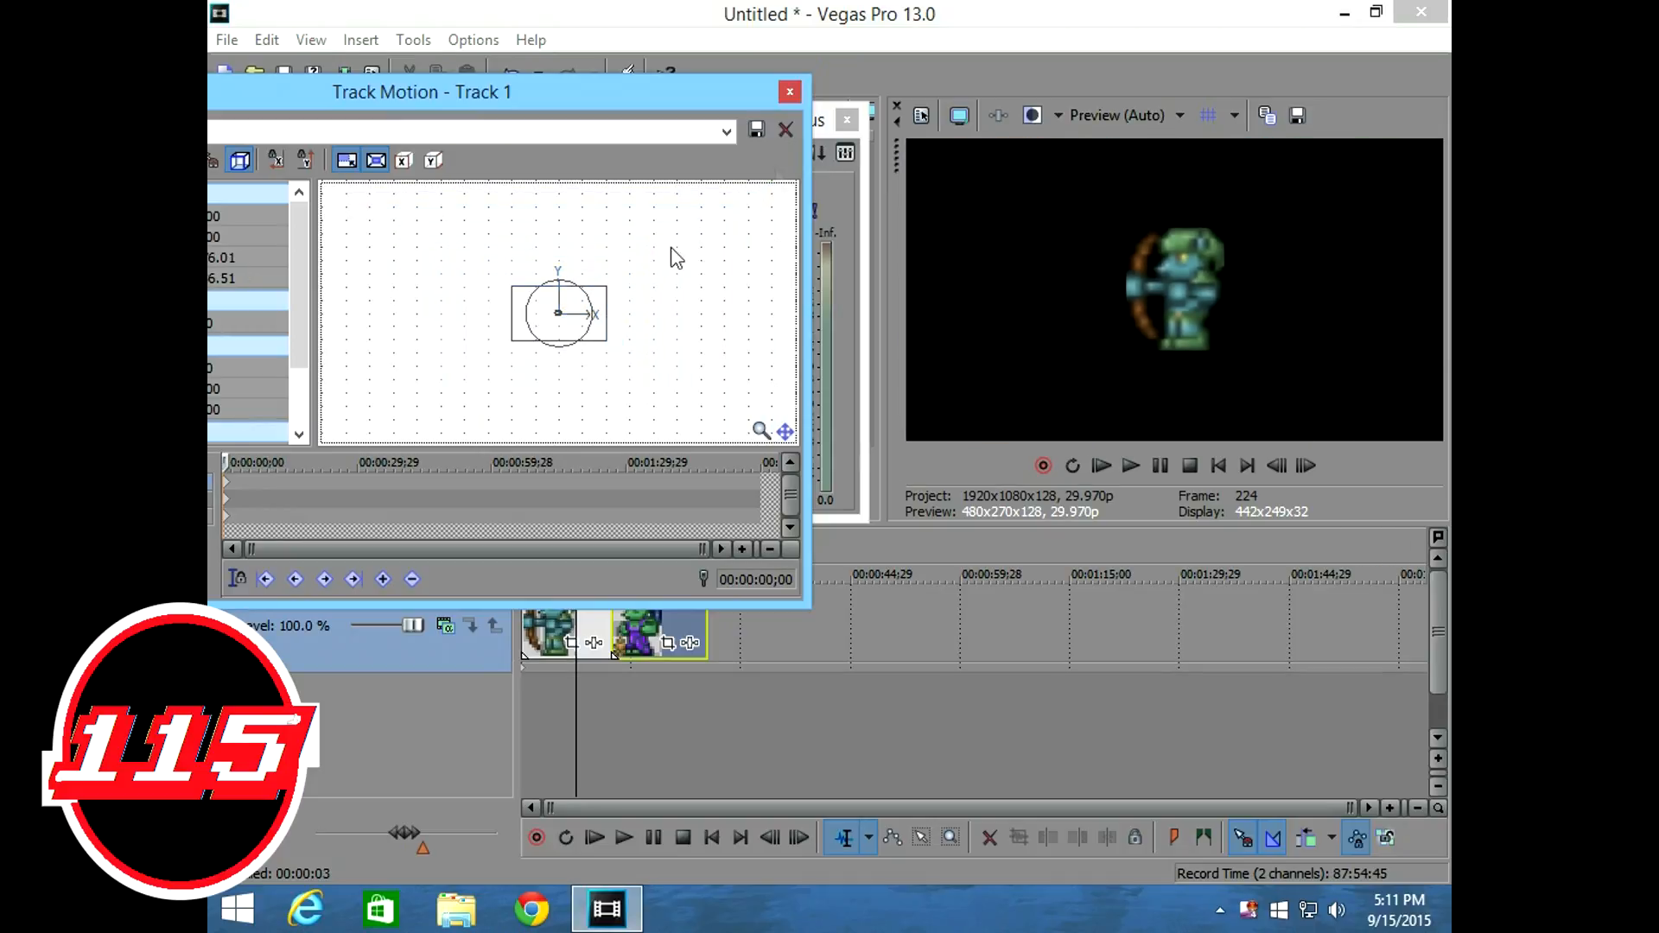
left_click(790, 91)
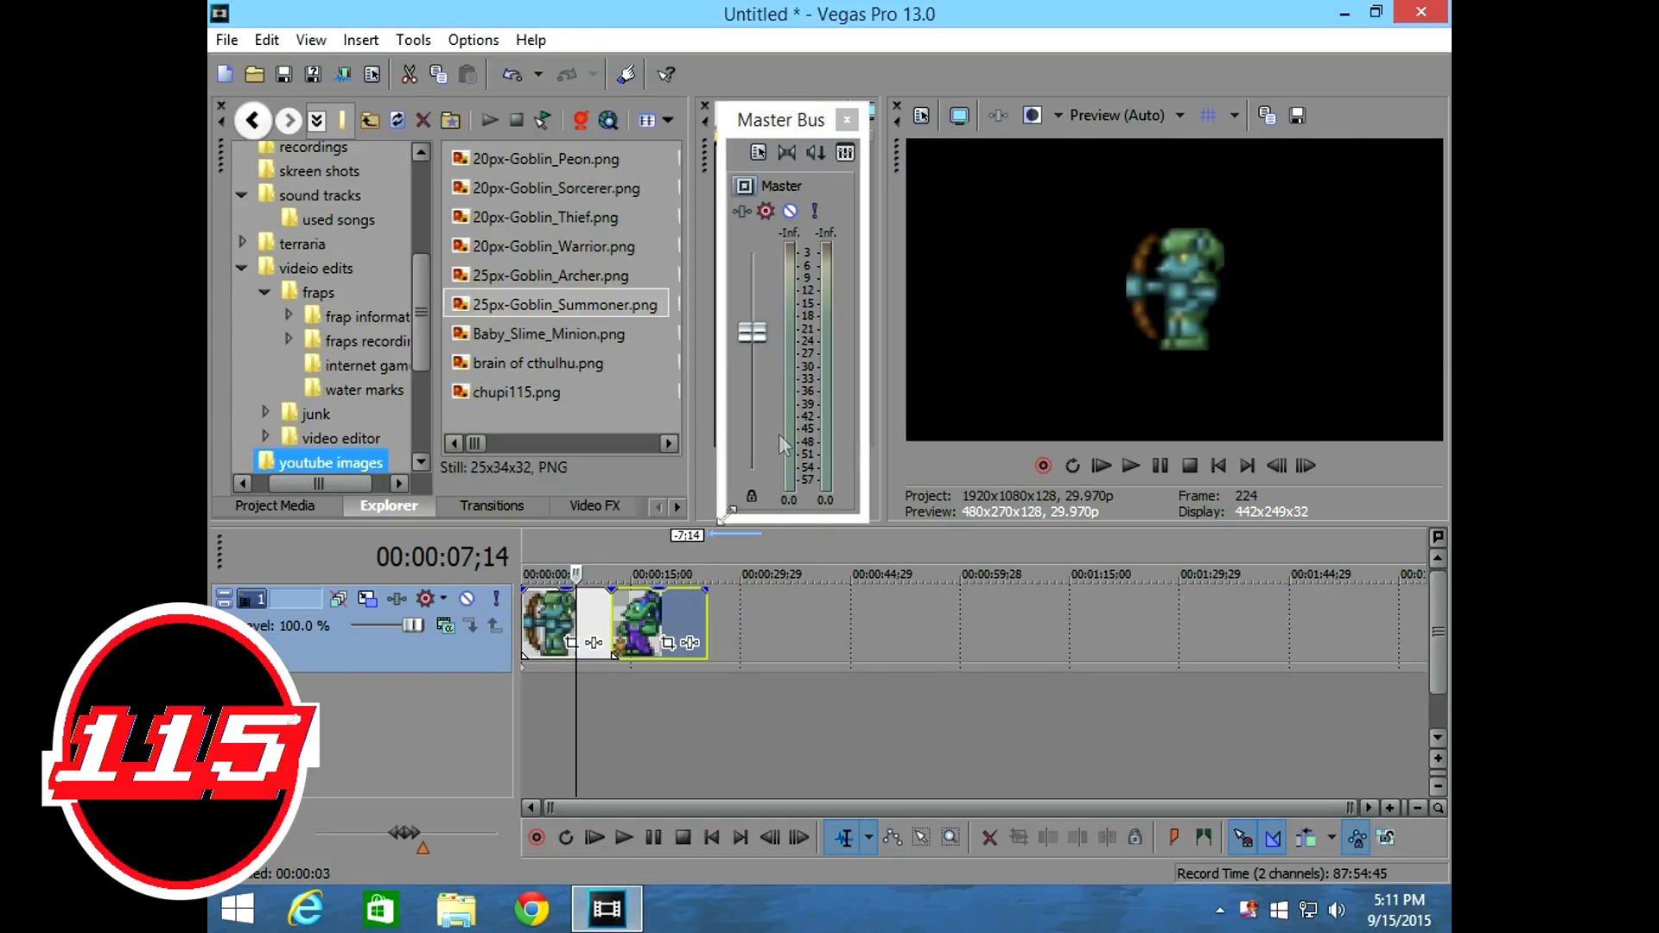
Disable resample in the event properties of the 25px-Goblin_Summoner clip.
right_click(655, 607)
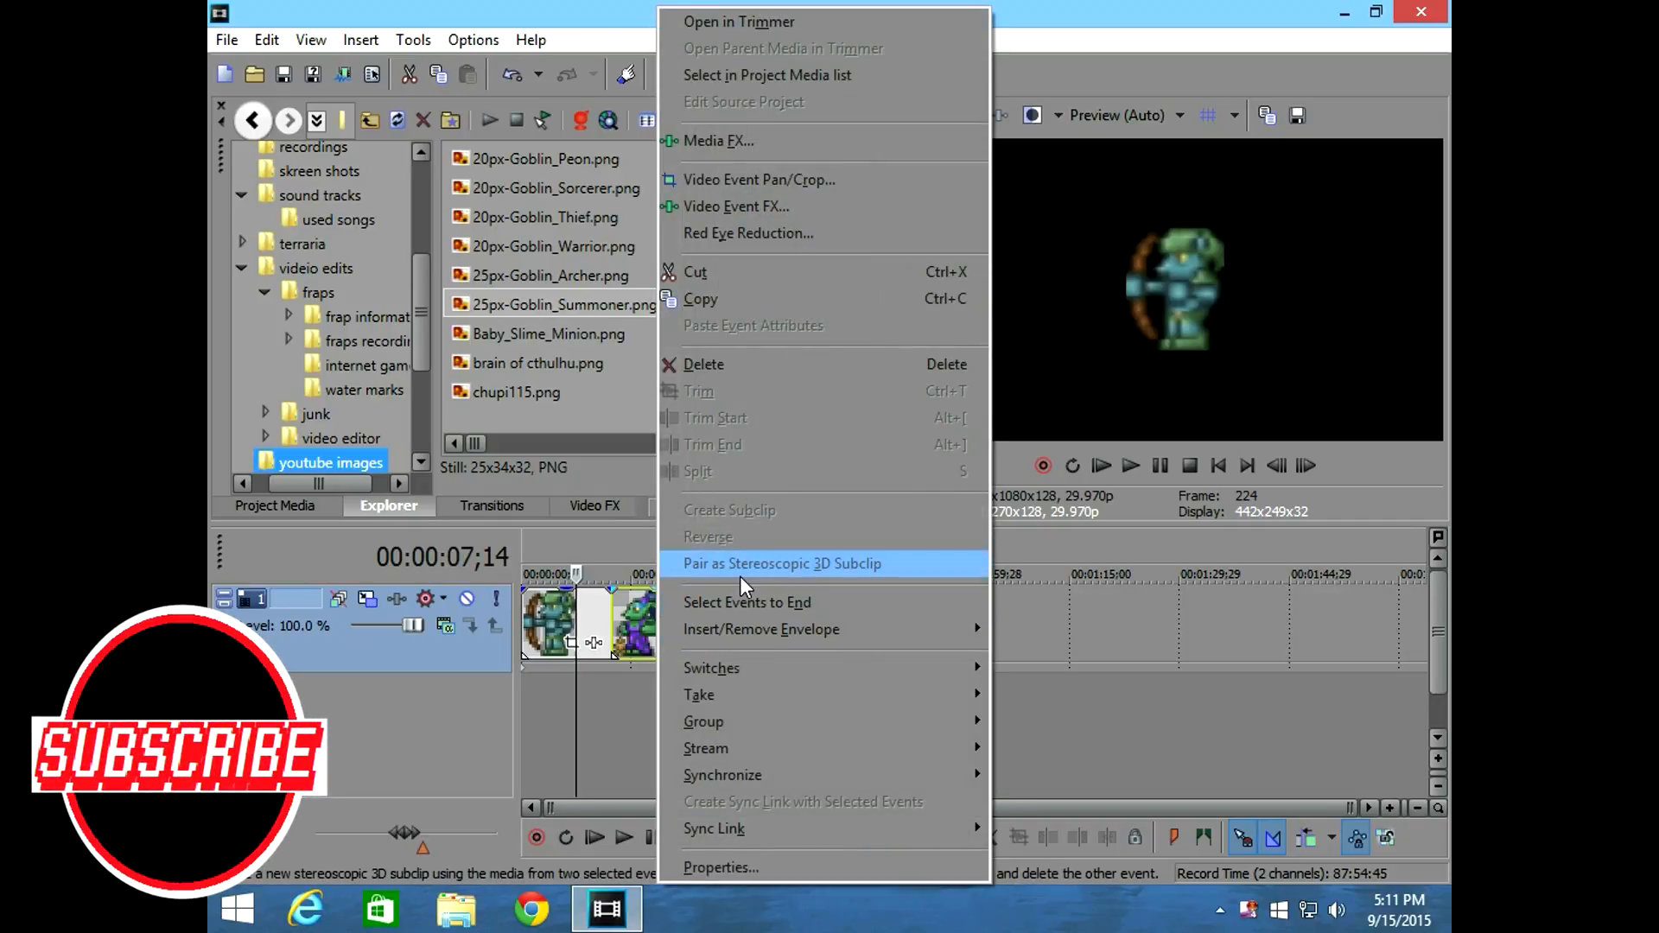
left_click(750, 867)
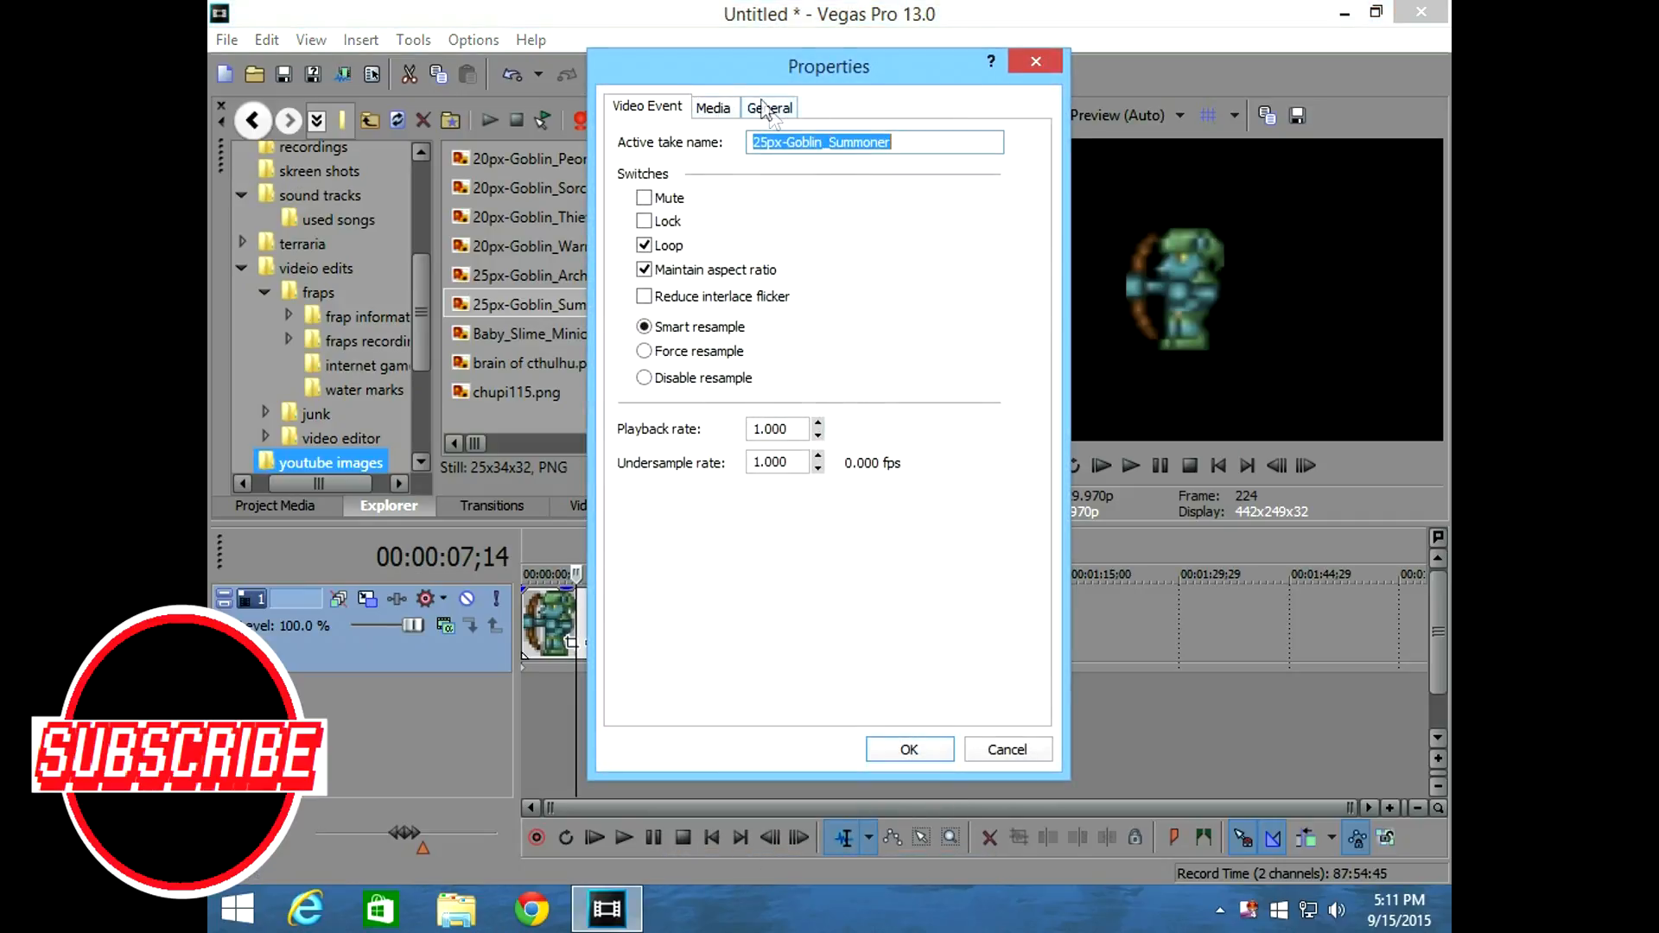
left_click(677, 384)
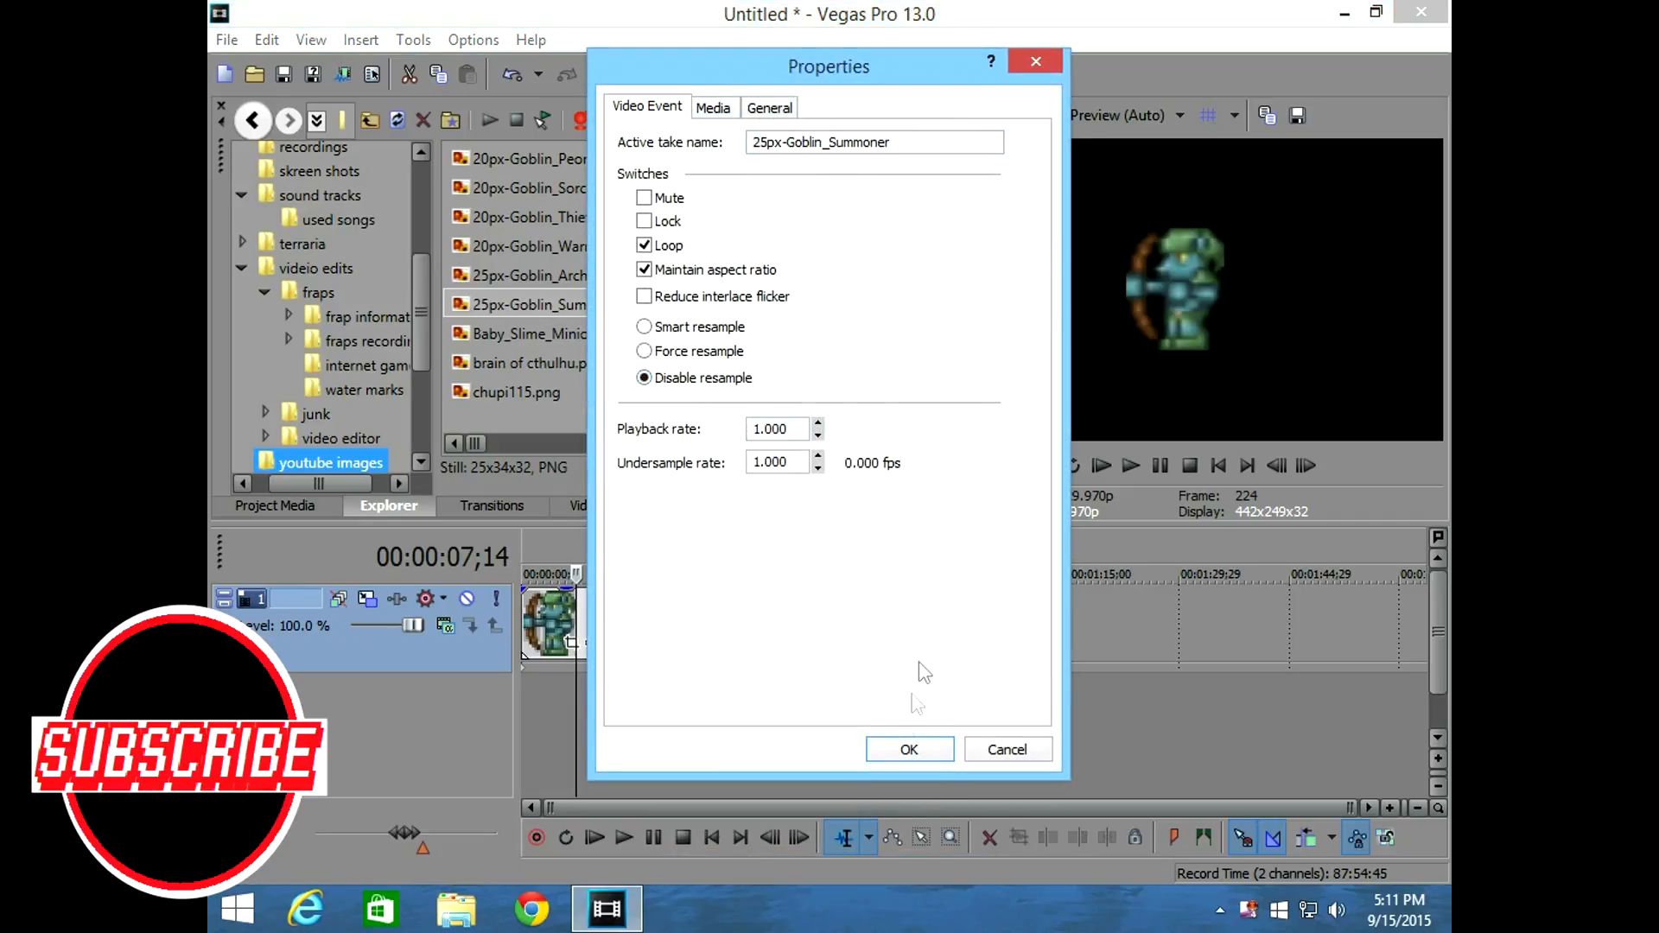
left_click(902, 759)
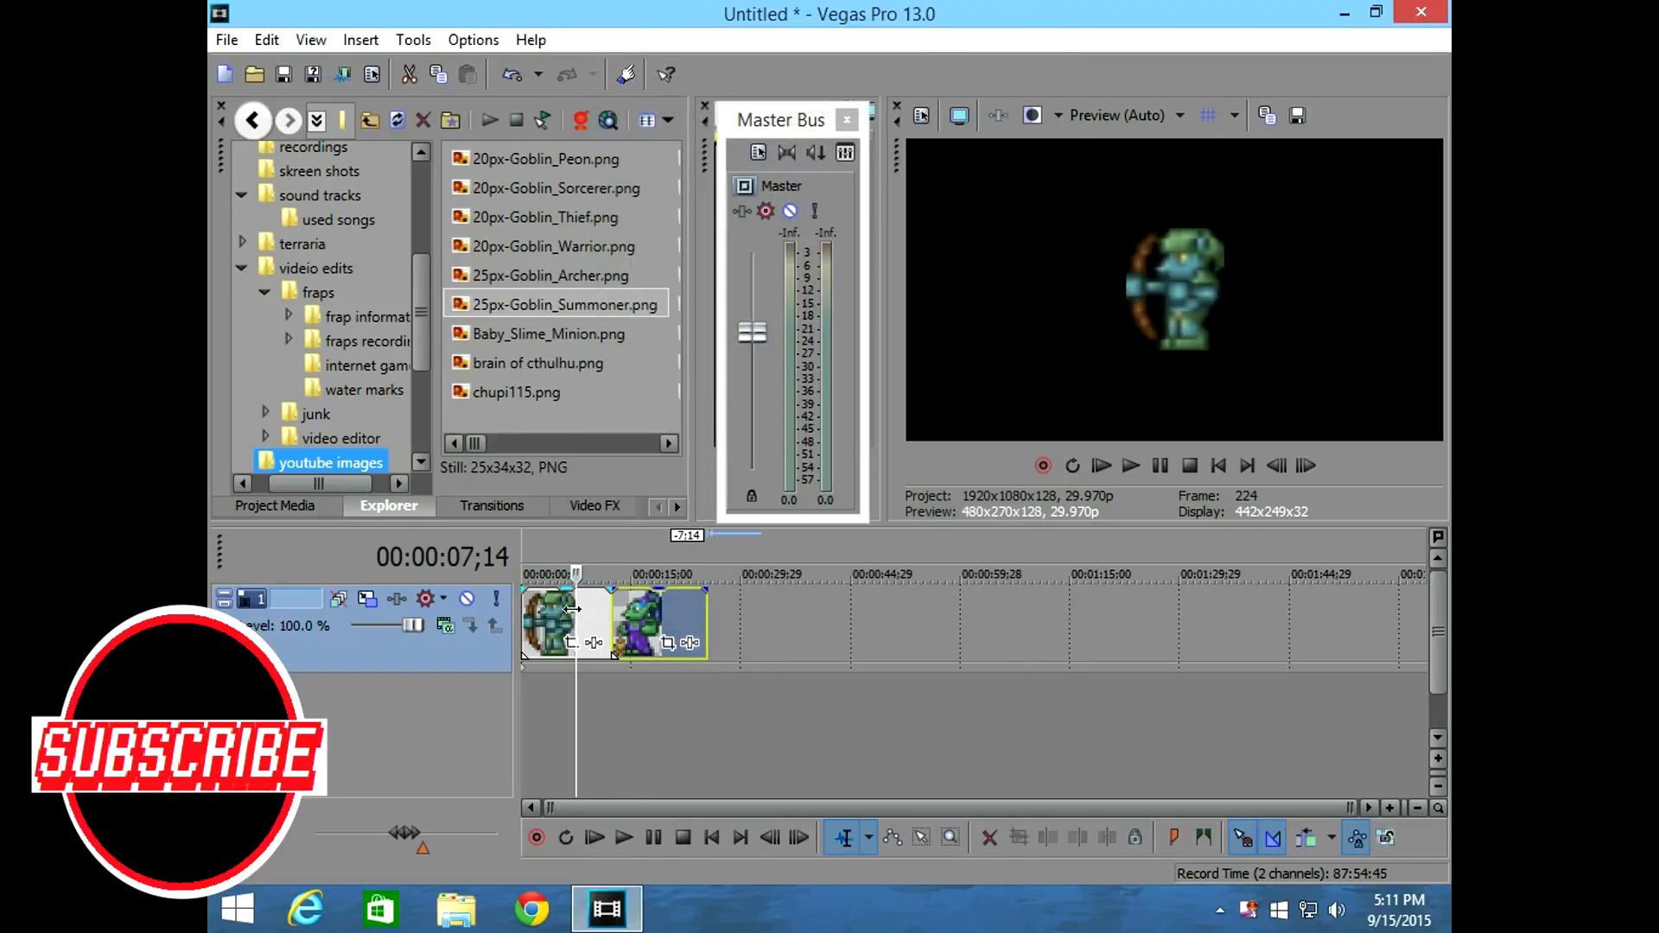
Apply the 3D Blinds Spin transition to the archer clip's start, the cut between both clips and the summoner clip's end.
left_click(628, 618)
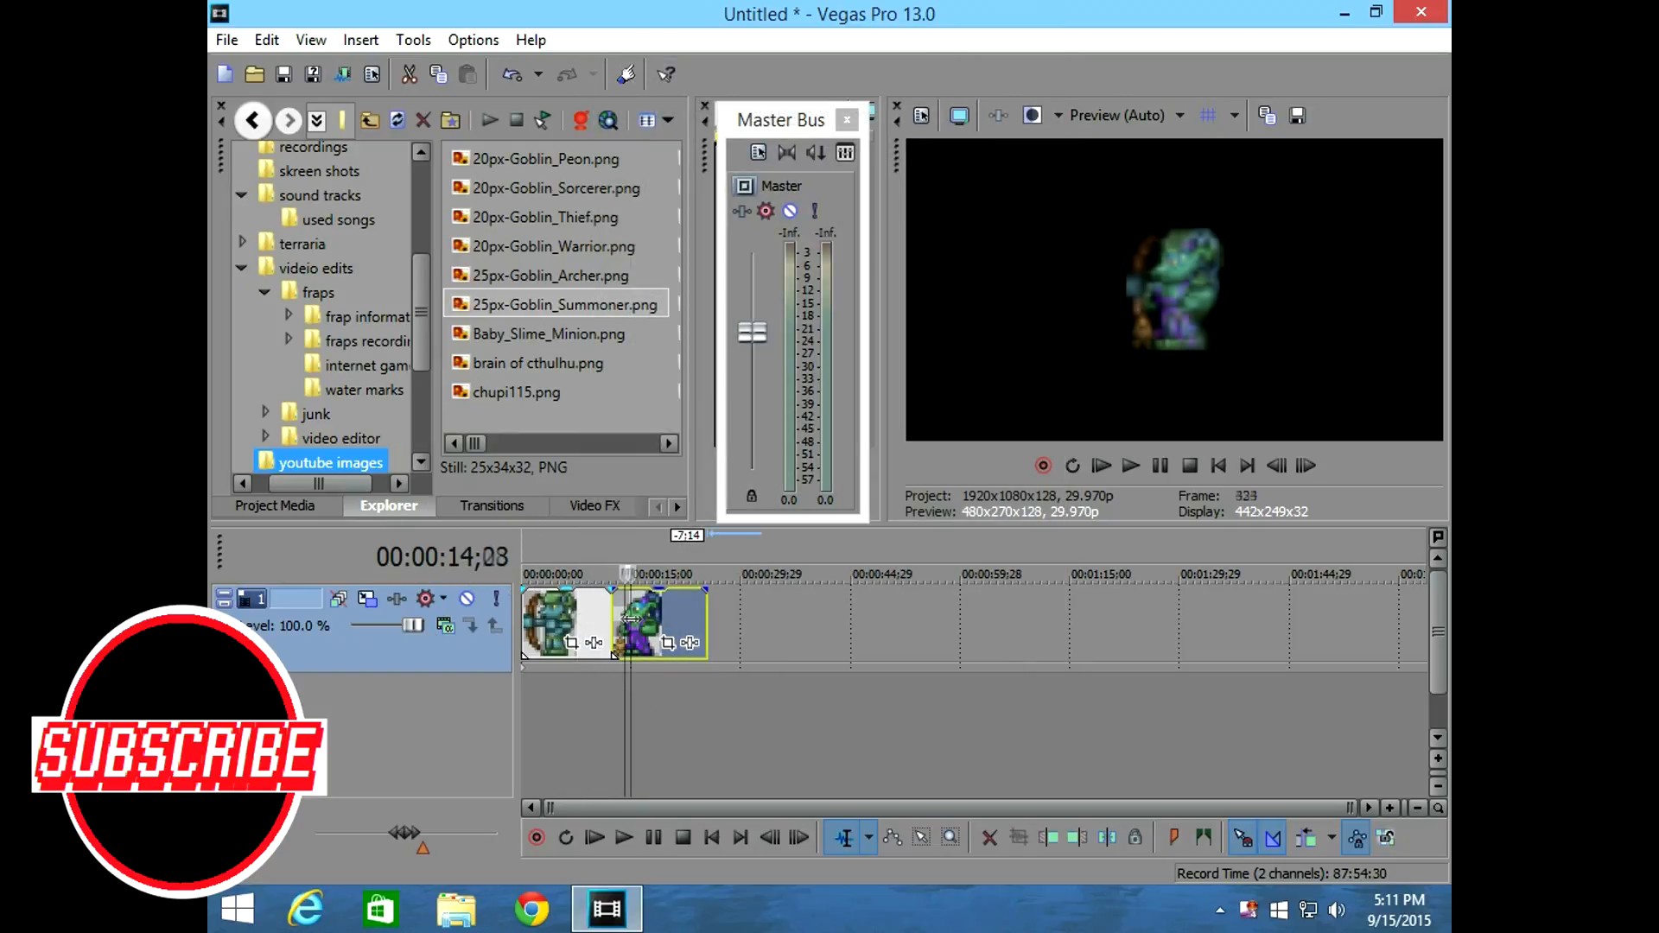
left_click_drag(630, 619, 556, 605)
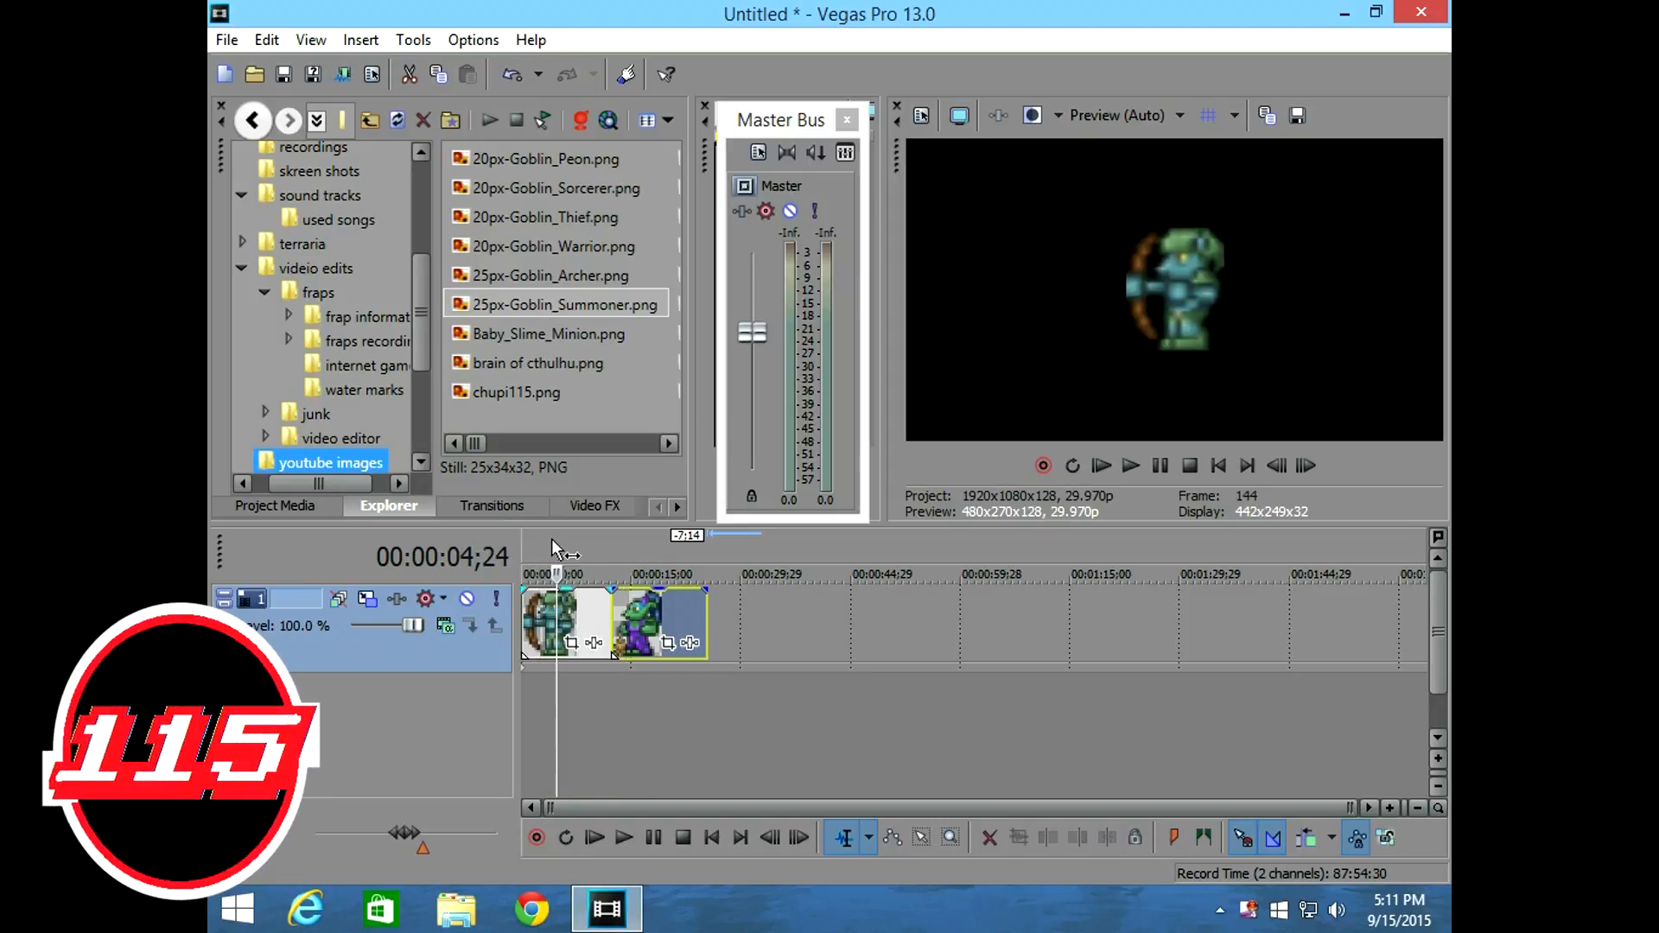
left_click(531, 511)
left_click_drag(676, 212, 649, 390)
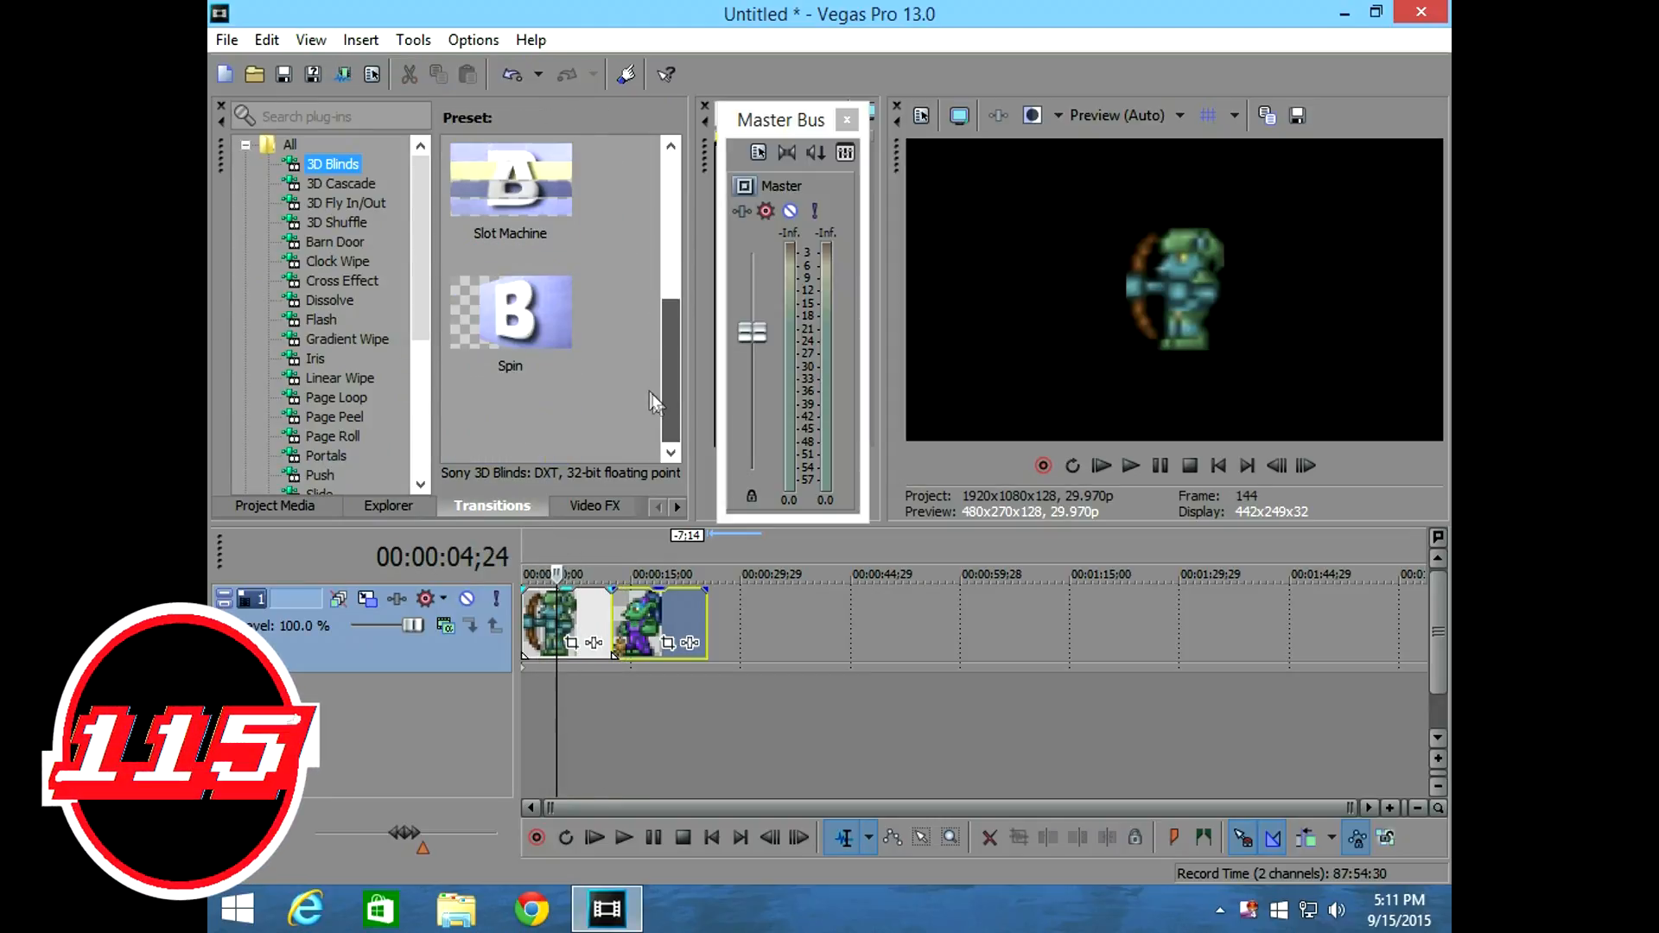
left_click_drag(519, 332, 576, 664)
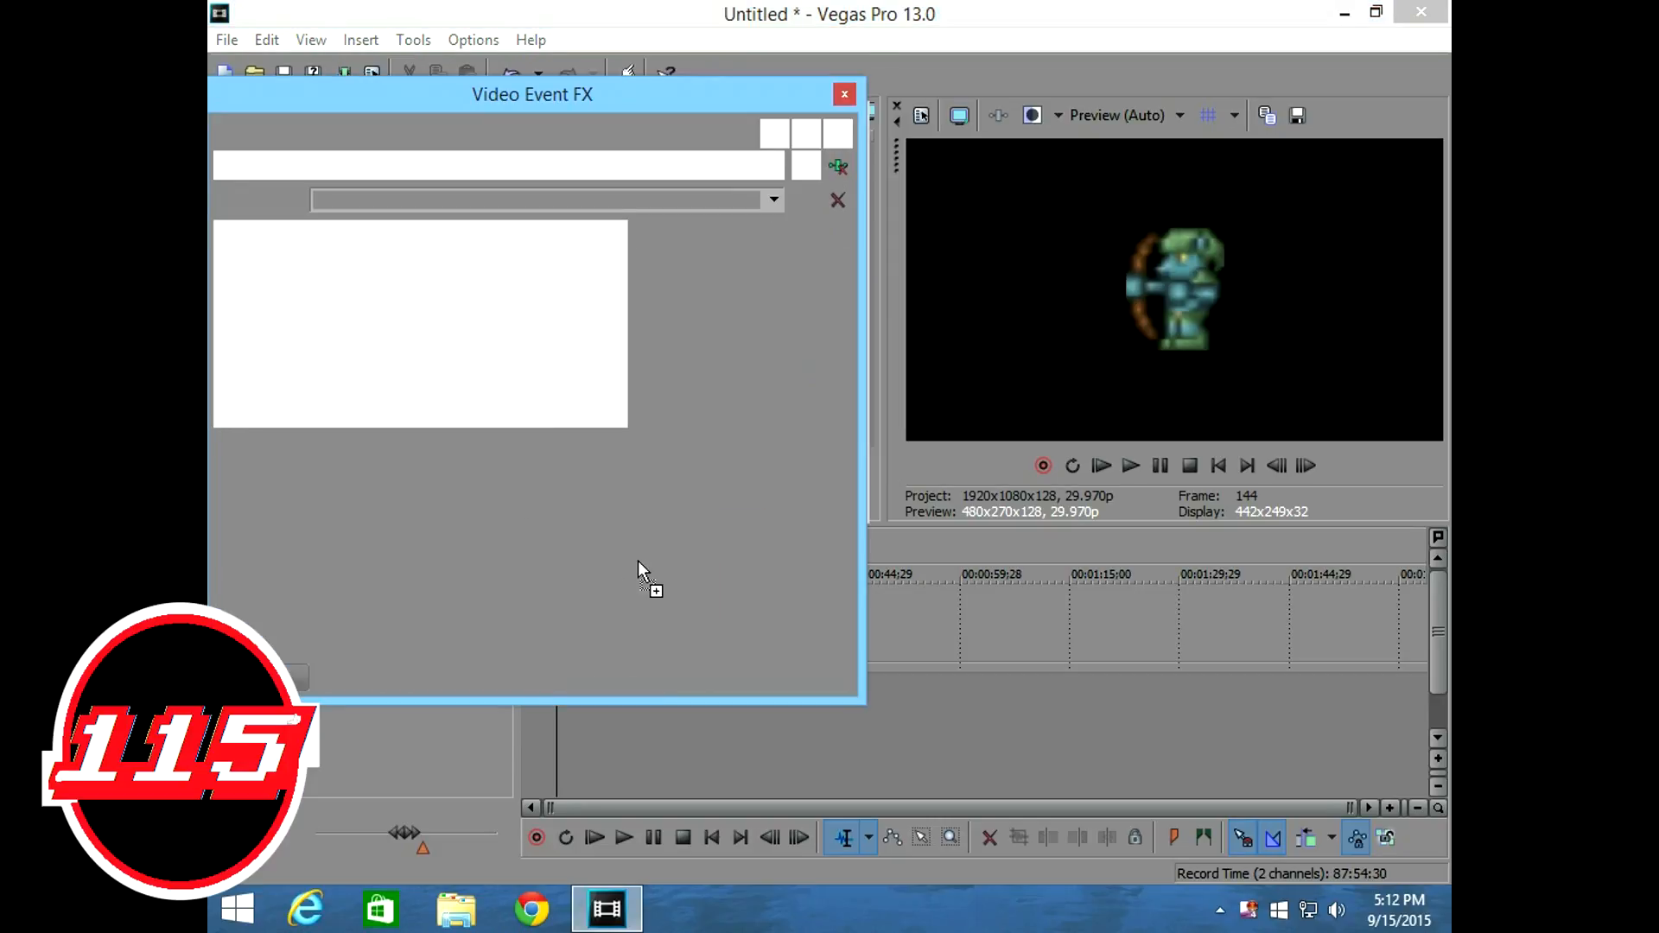
left_click(844, 96)
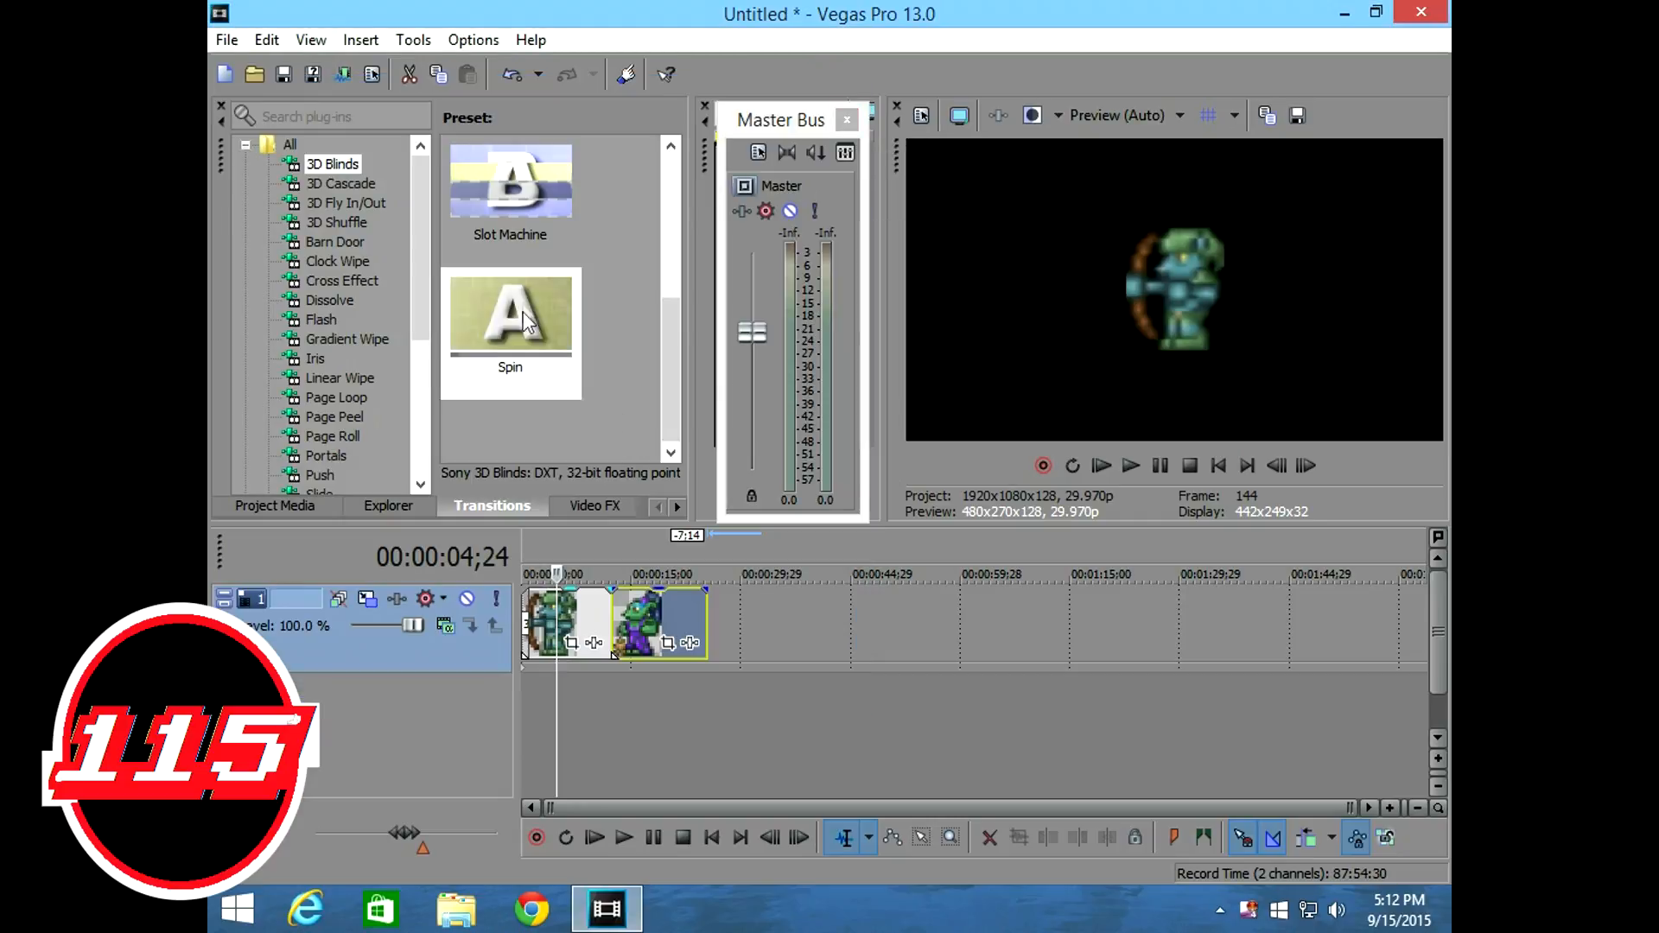
left_click_drag(530, 315, 620, 615)
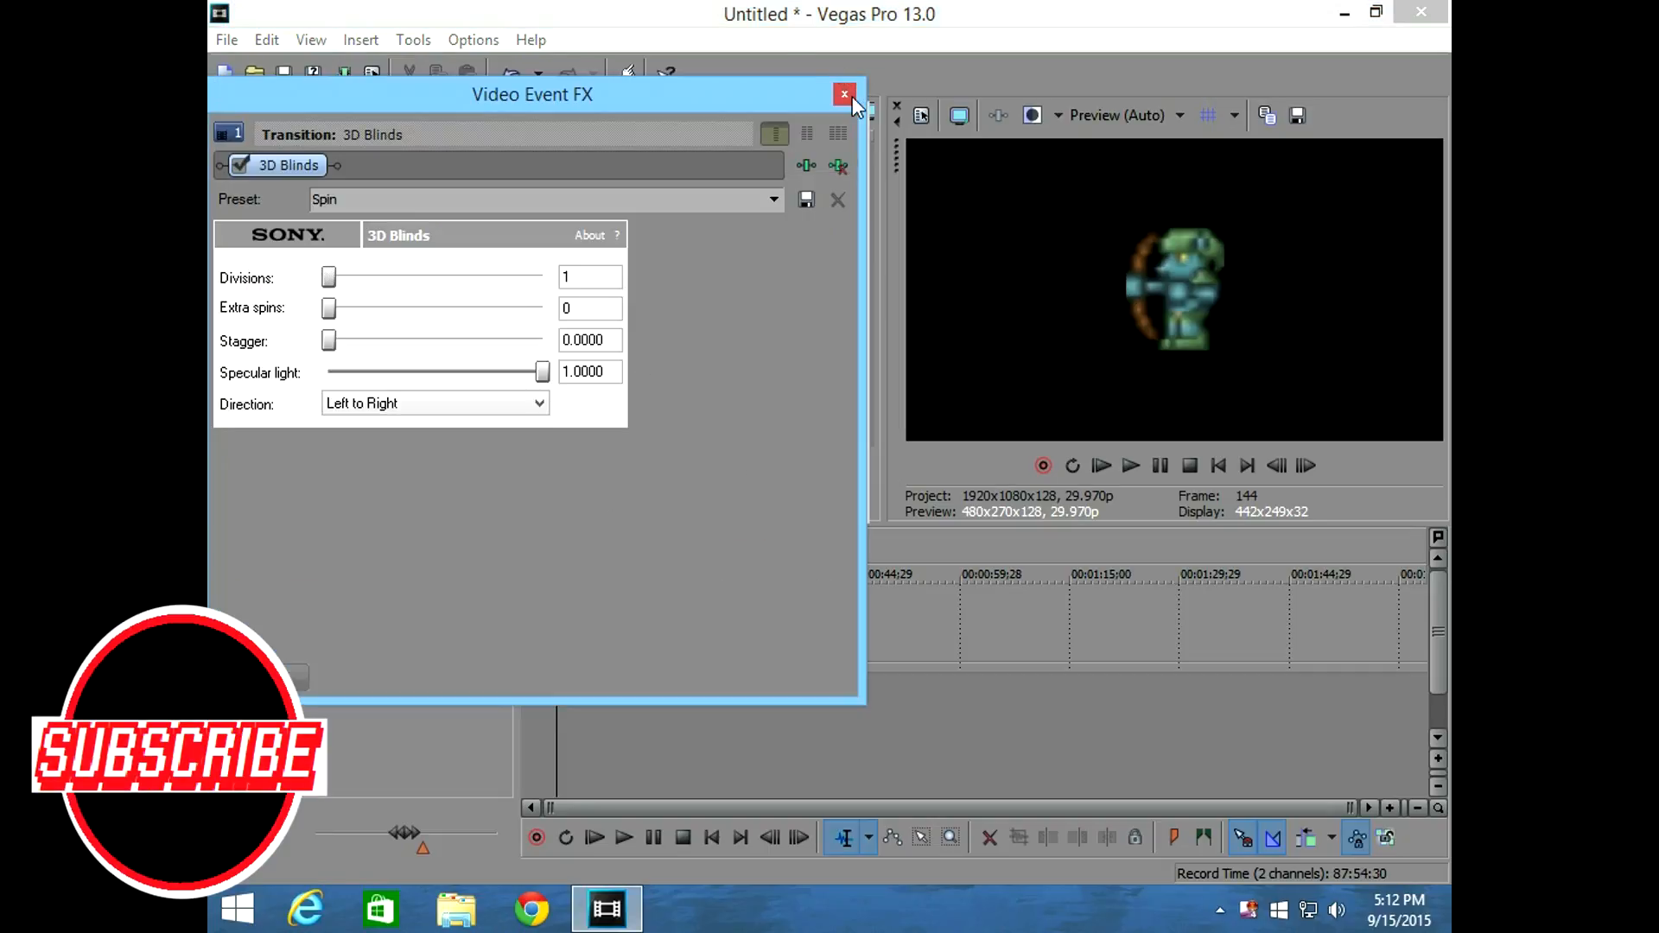
left_click(849, 95)
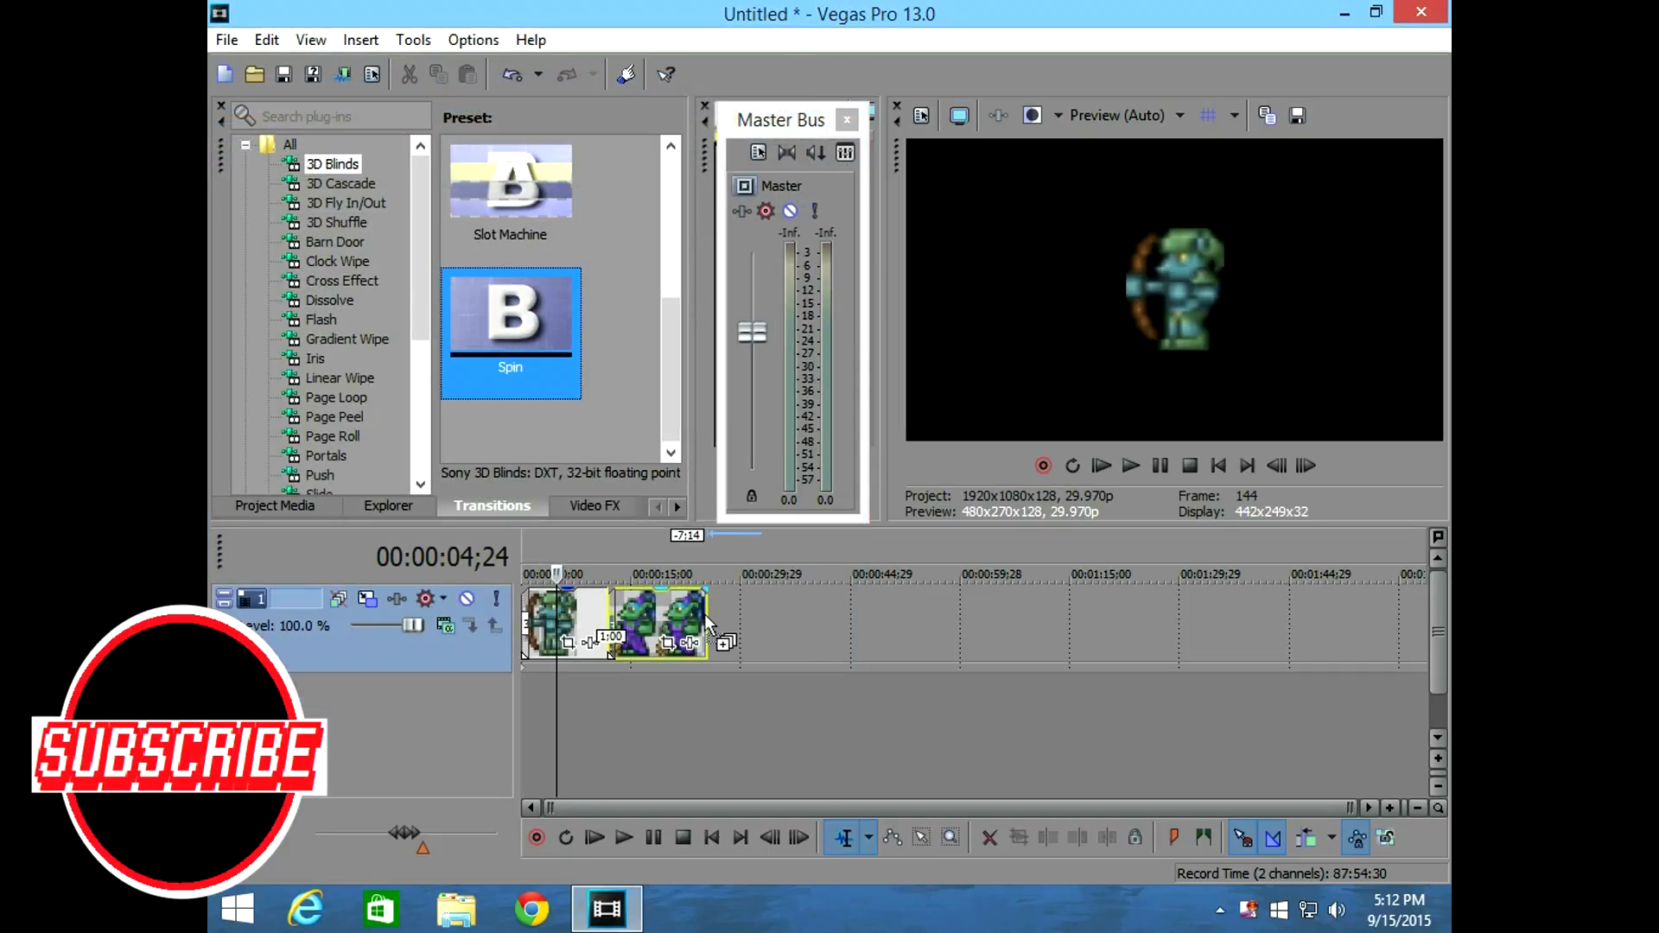
left_click_drag(707, 614, 707, 614)
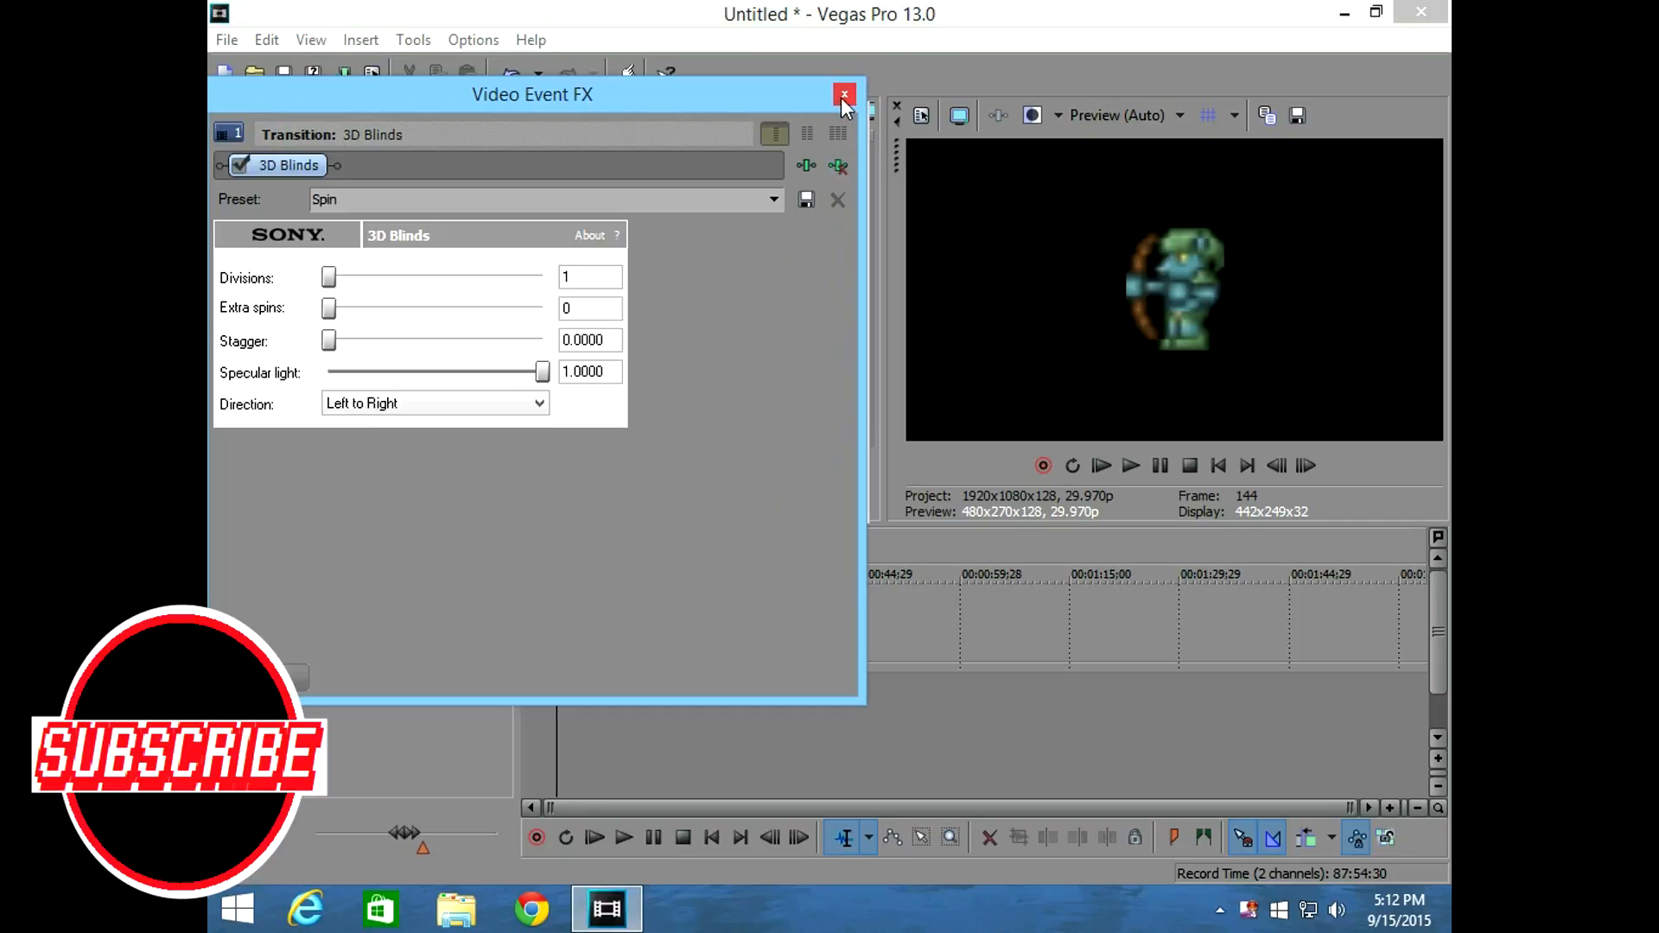
left_click(843, 96)
Play the timeline from the start and check the Spin transitions at the clips' start, middle and end.
key("ctrl+Home")
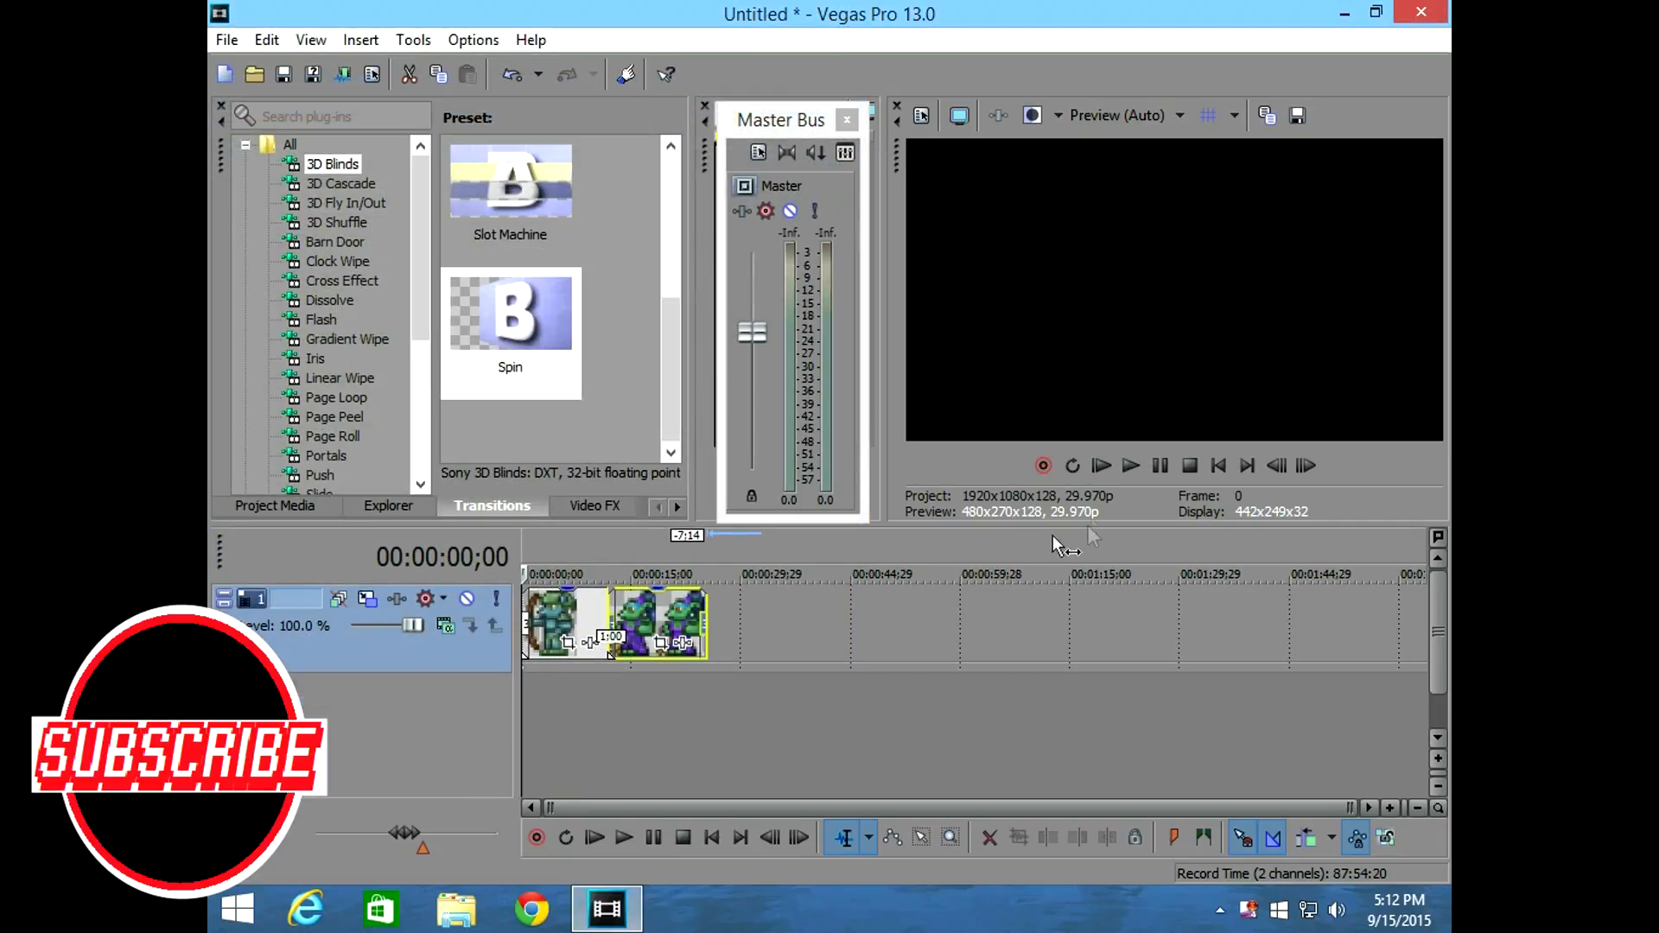
left_click(1137, 470)
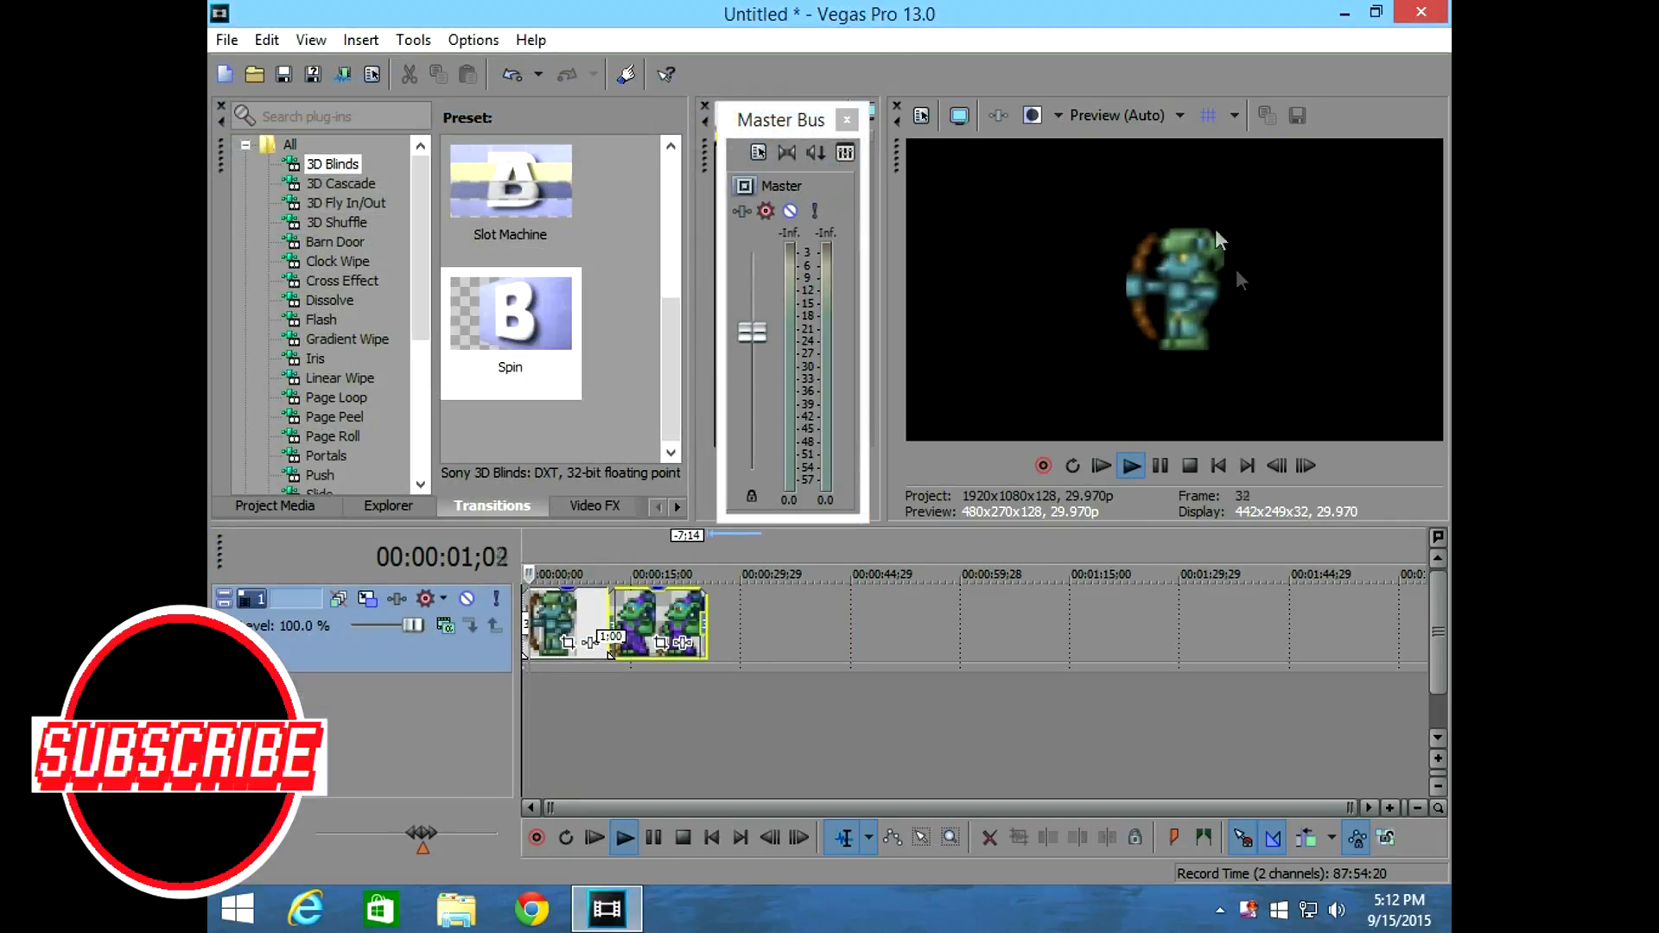
left_click(590, 603)
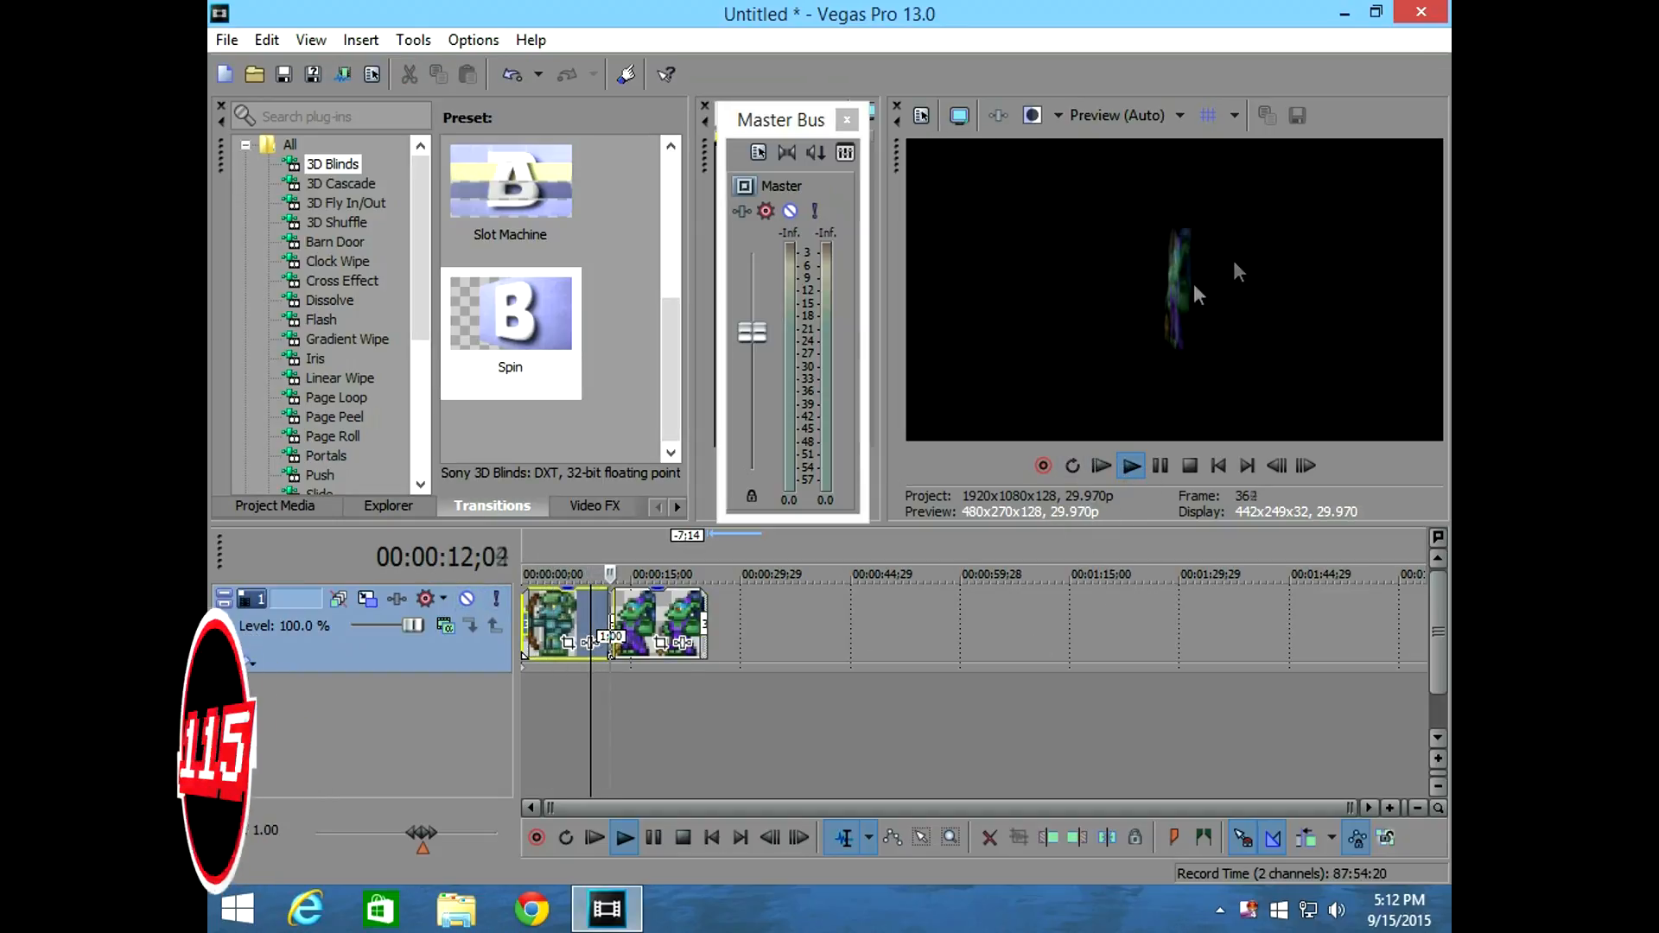
left_click(688, 610)
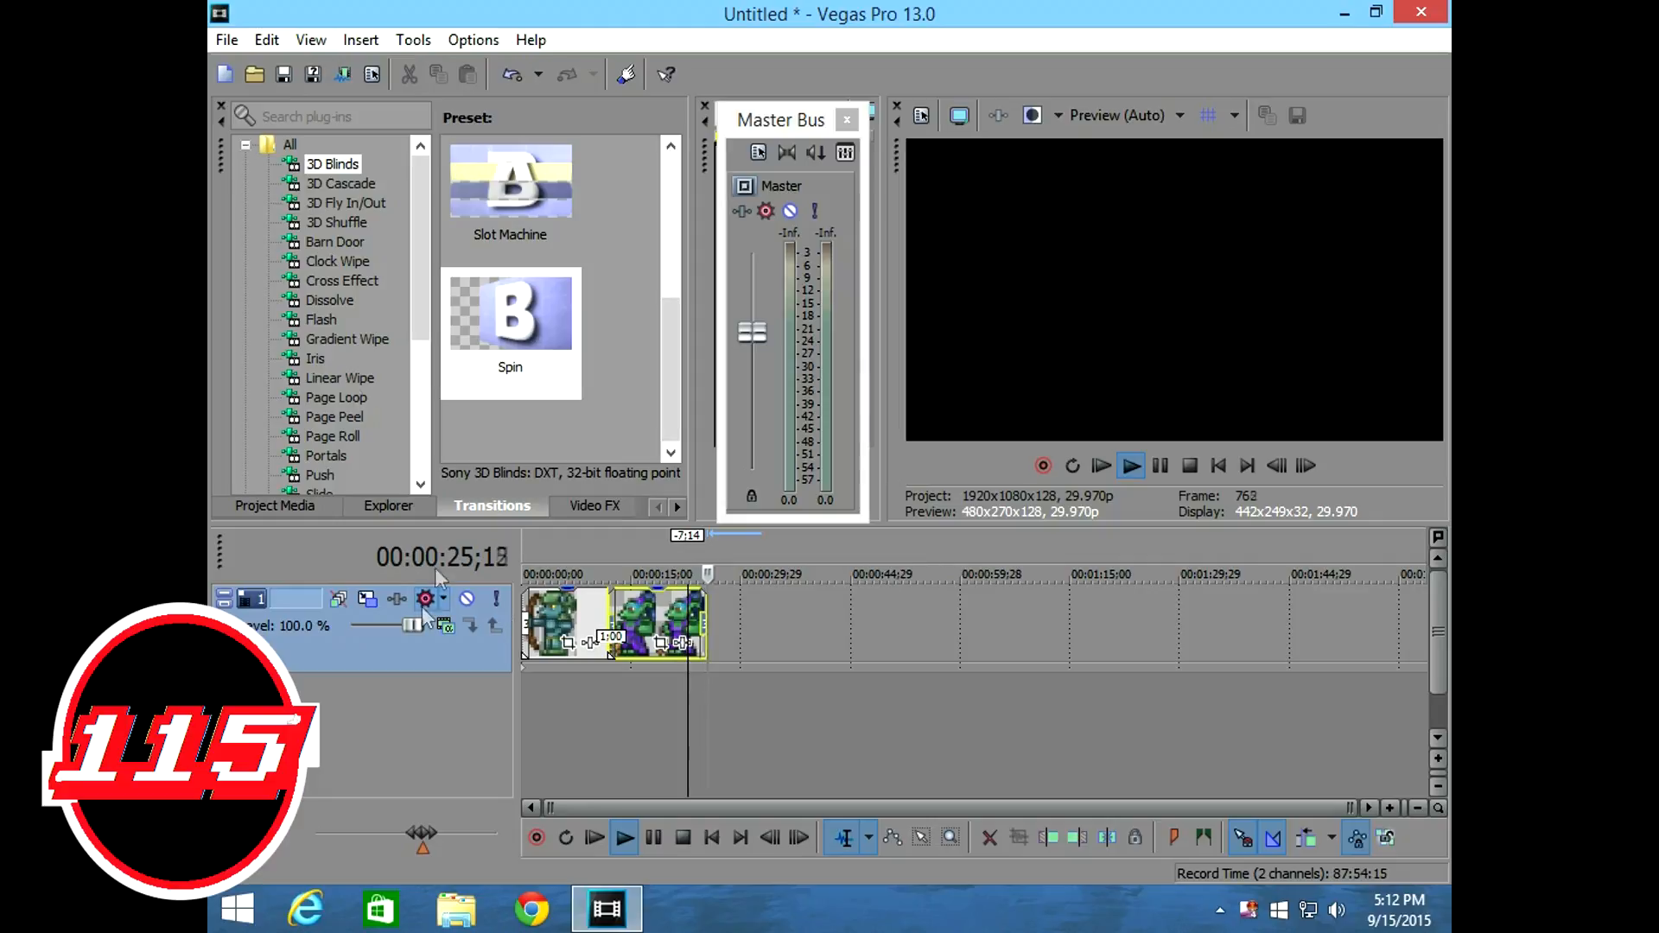
left_click(312, 75)
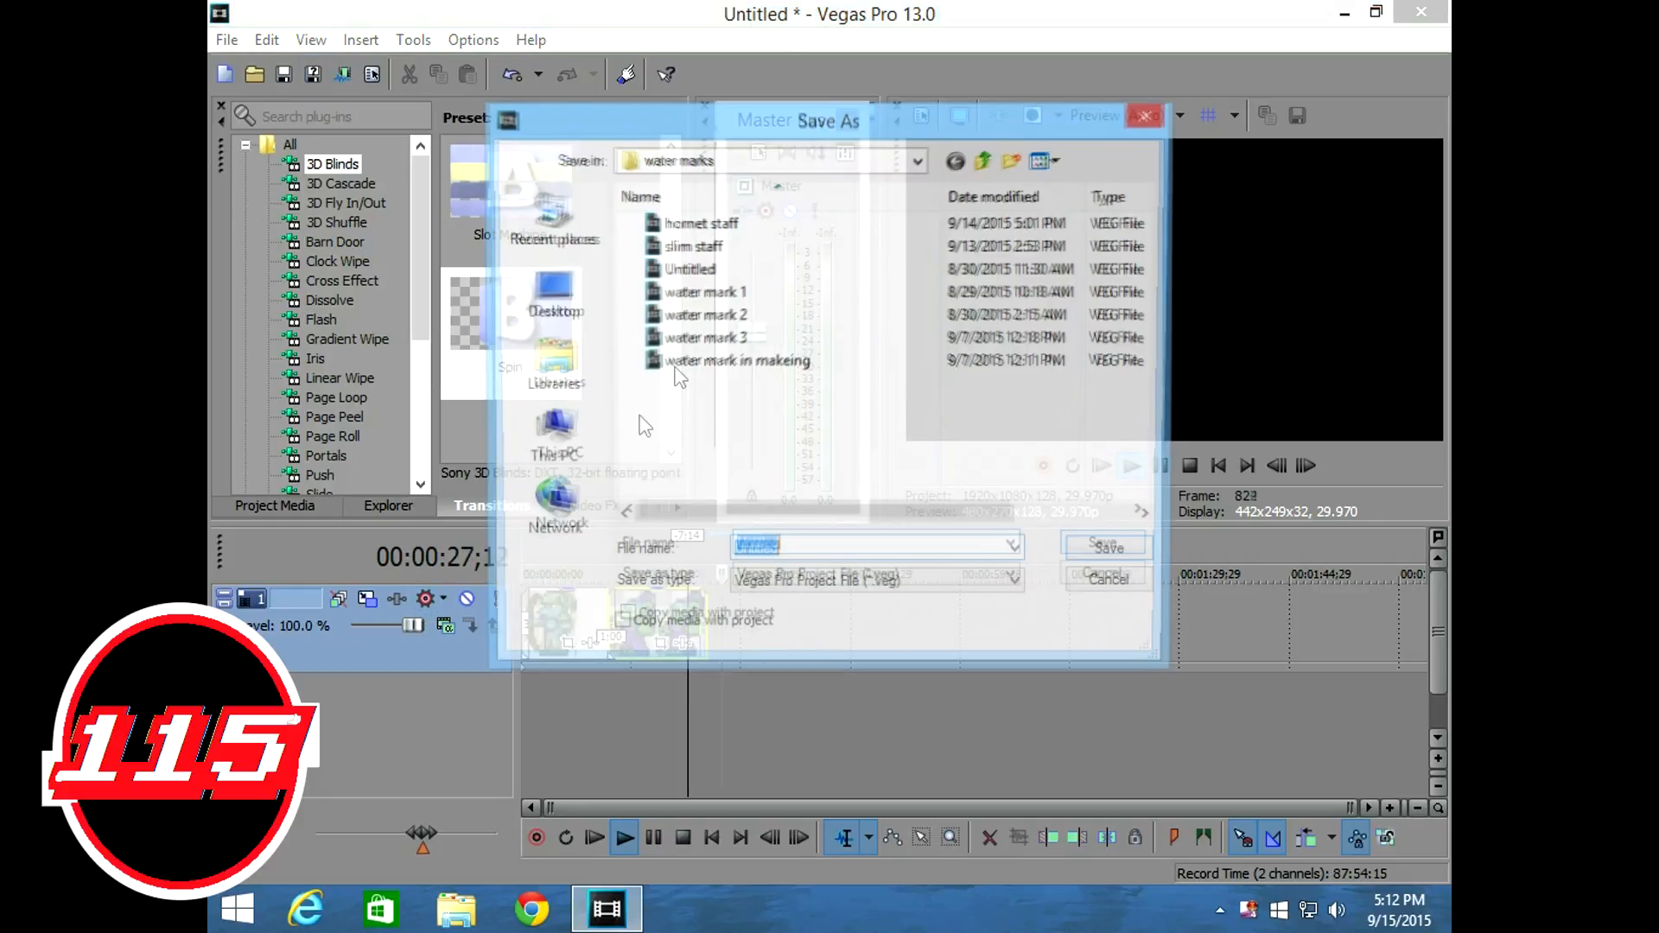
left_click(1148, 115)
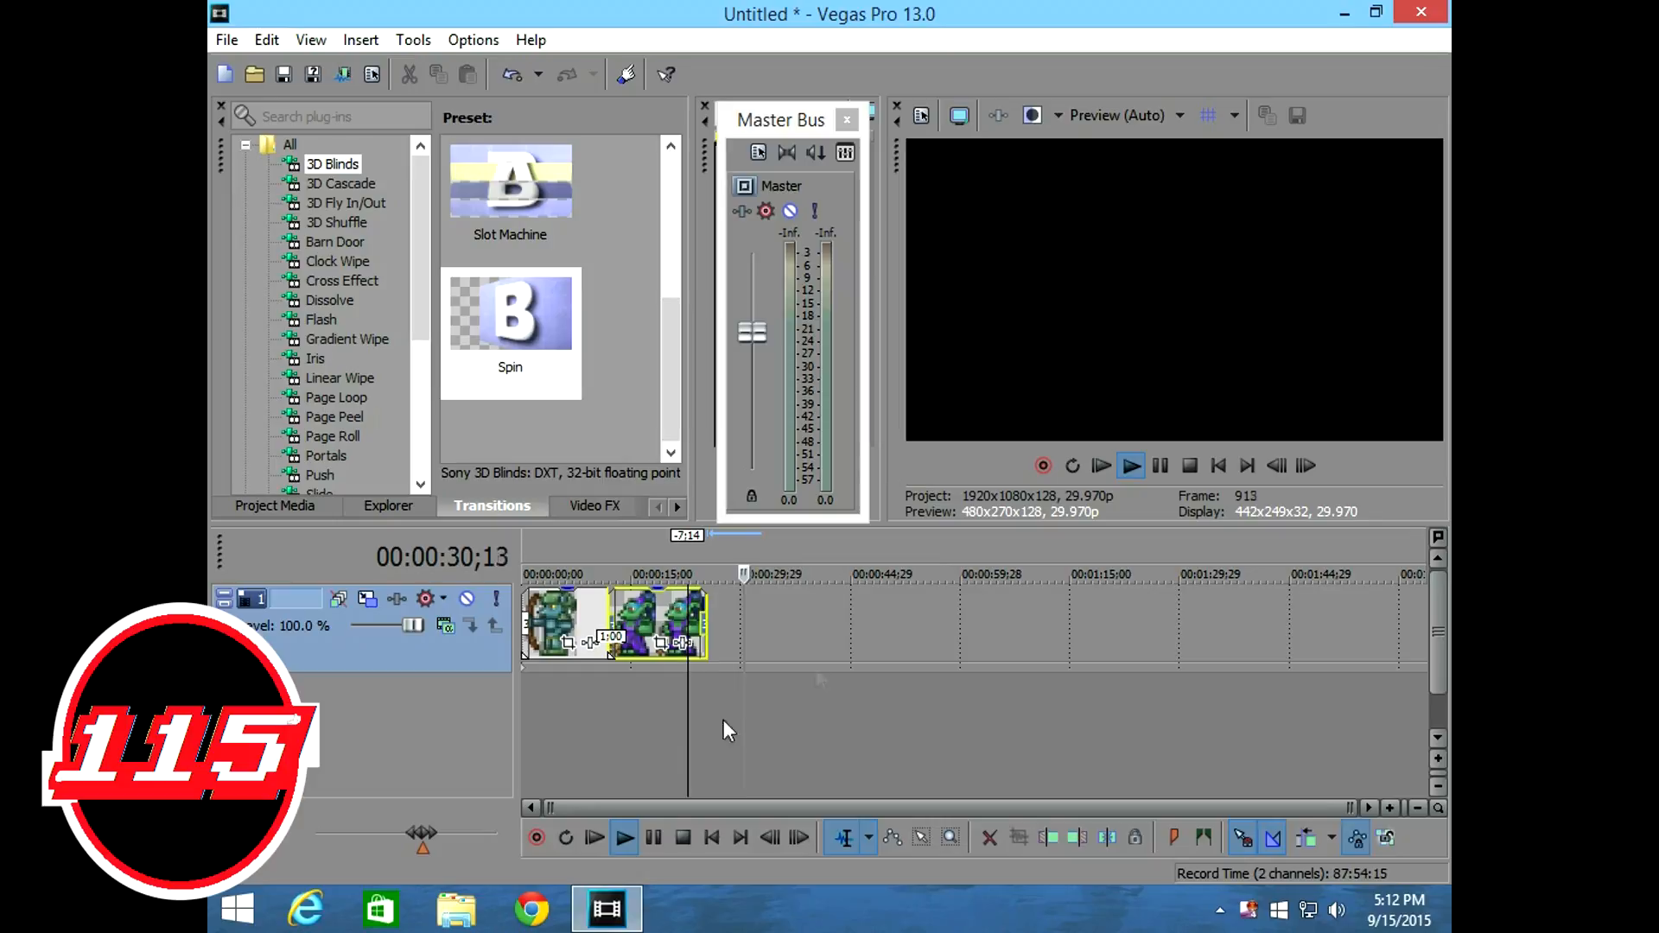
left_click(1160, 465)
Move the playback cursor back to 00:00:06;24 and trim the end of the goblin summoner clip slightly shorter.
left_click_drag(751, 692, 571, 672)
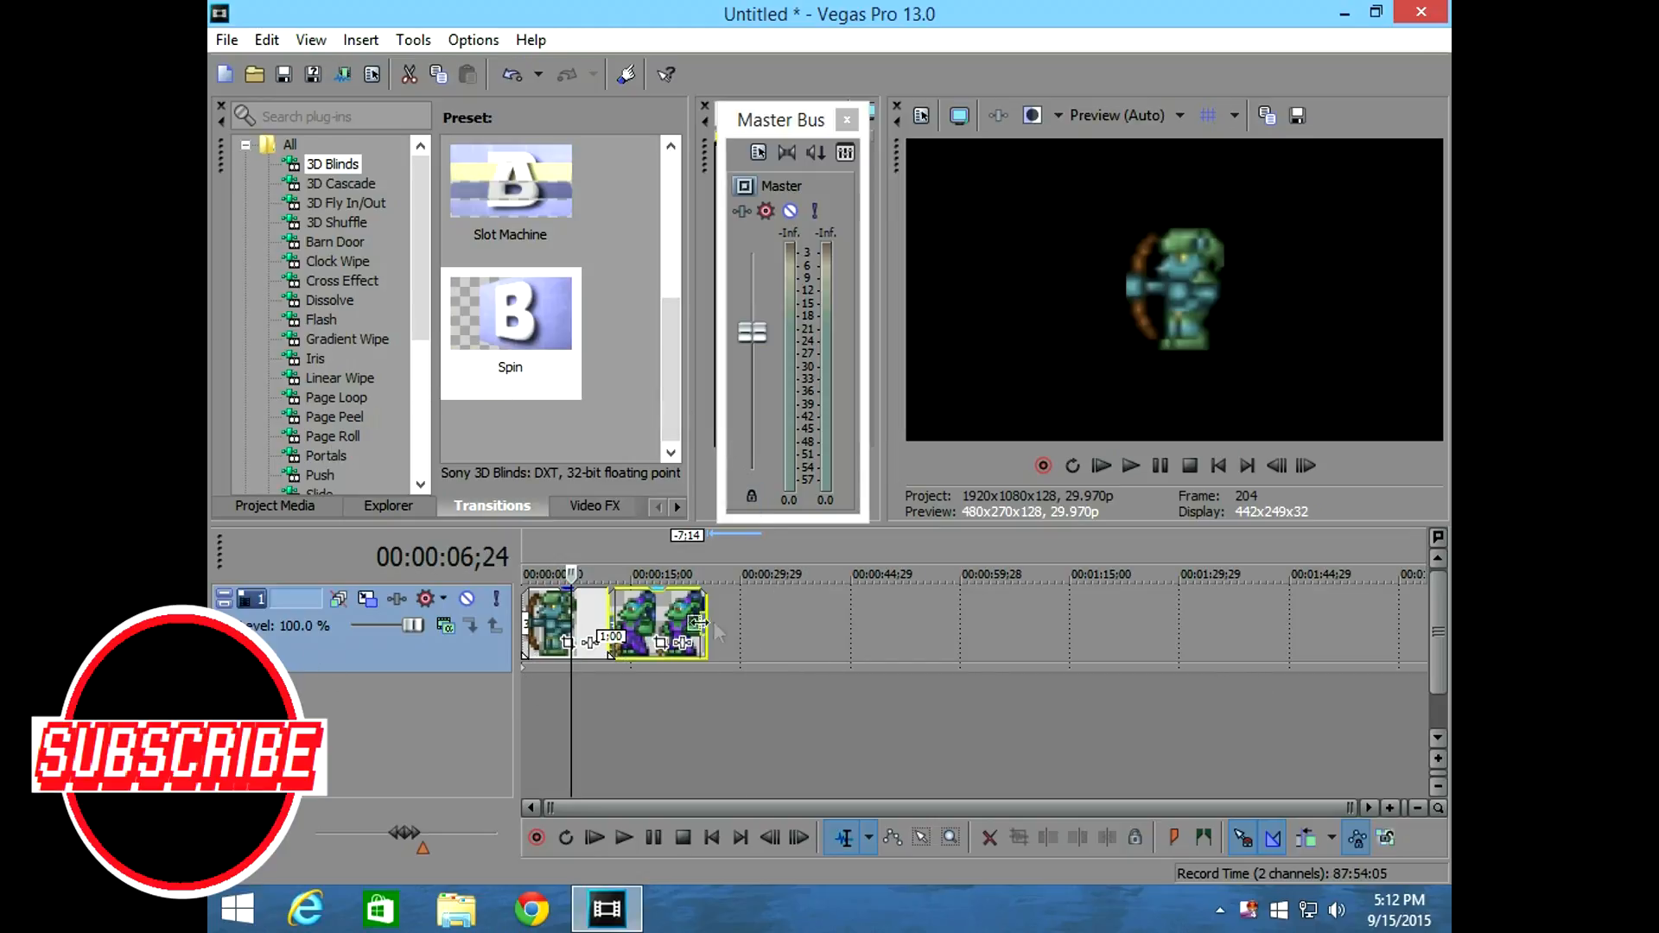
mouse_move(707, 618)
left_mouse_down()
mouse_move(1318, 633)
mouse_move(691, 631)
left_mouse_up()
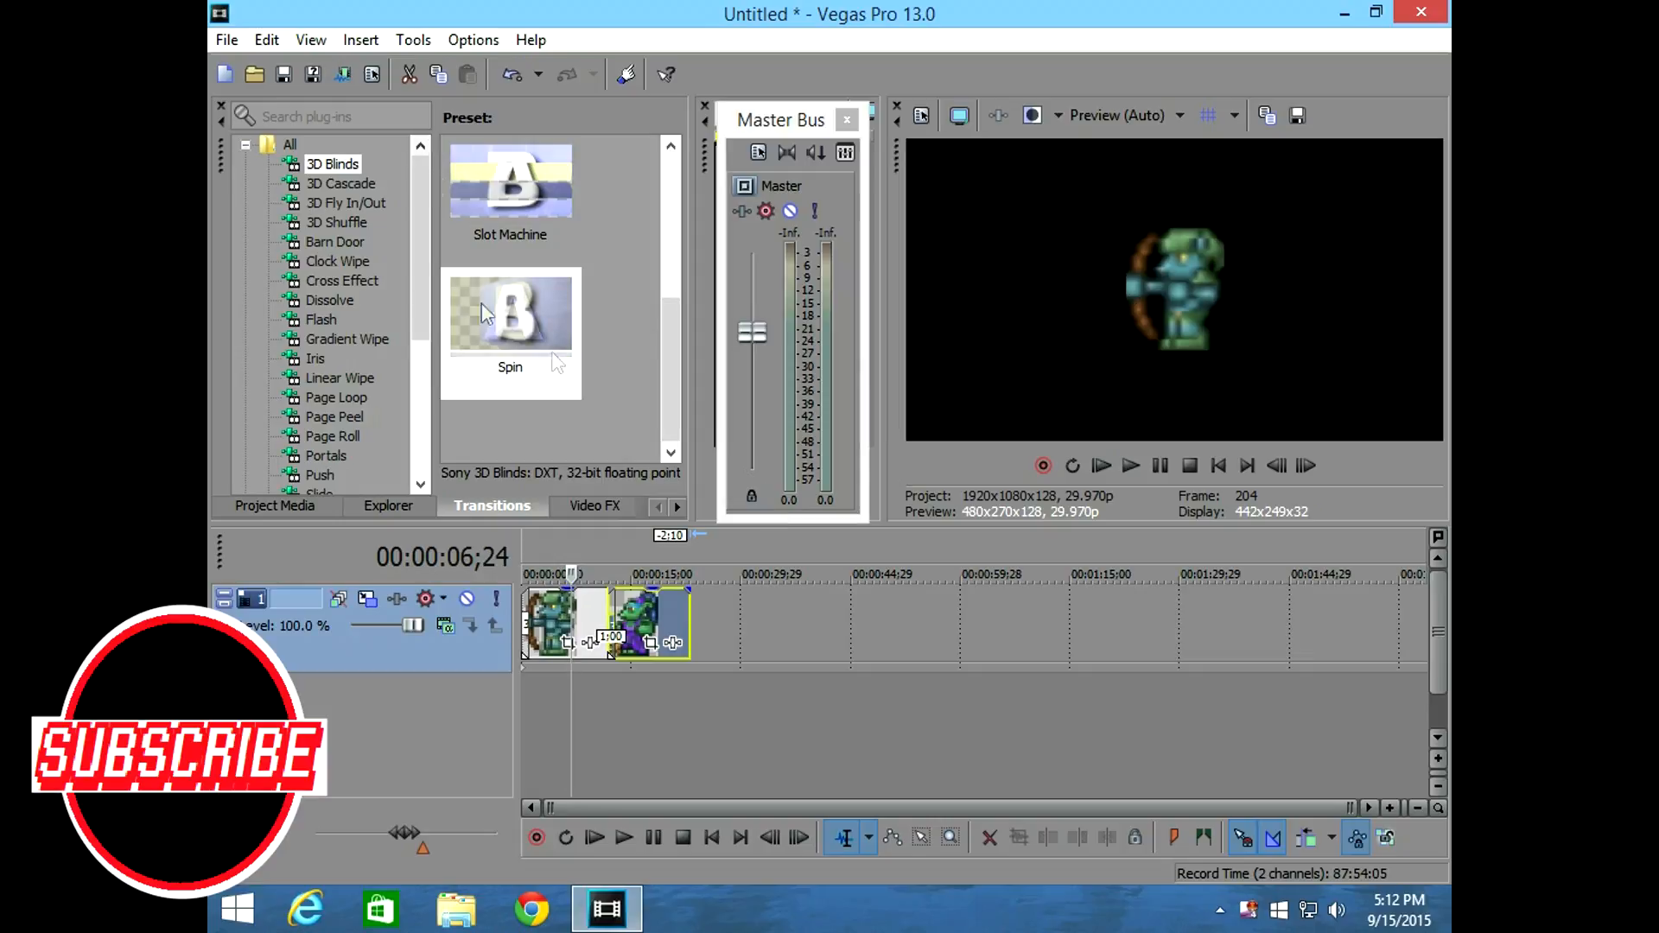
left_click(222, 69)
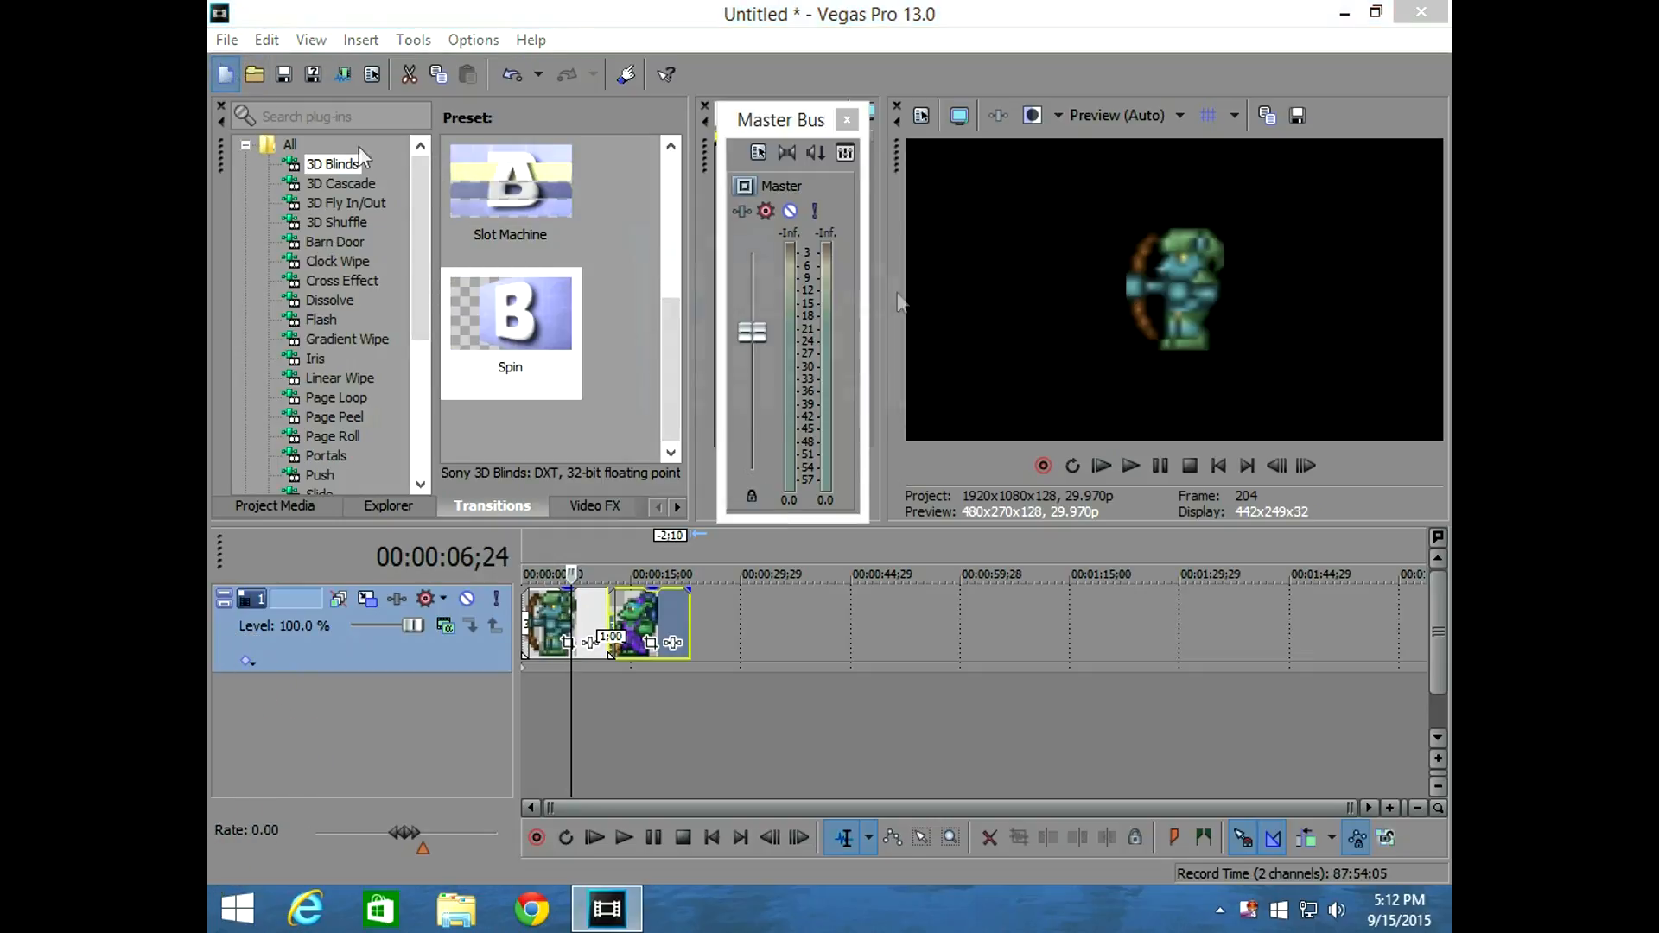
left_click(766, 391)
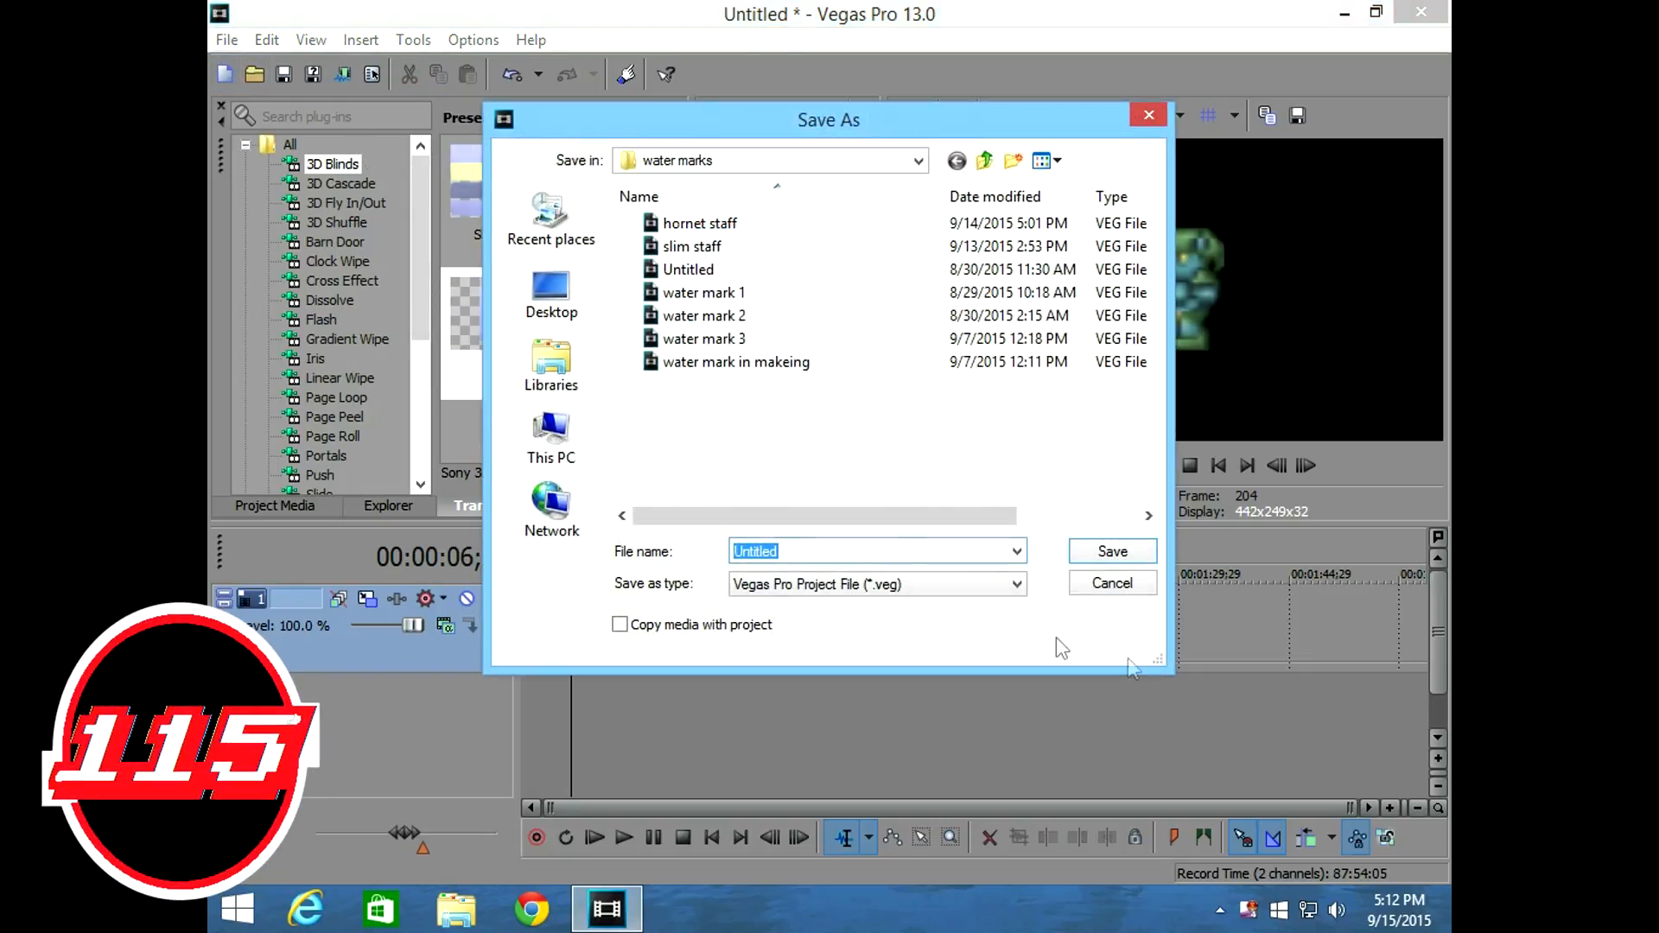
left_click(1137, 584)
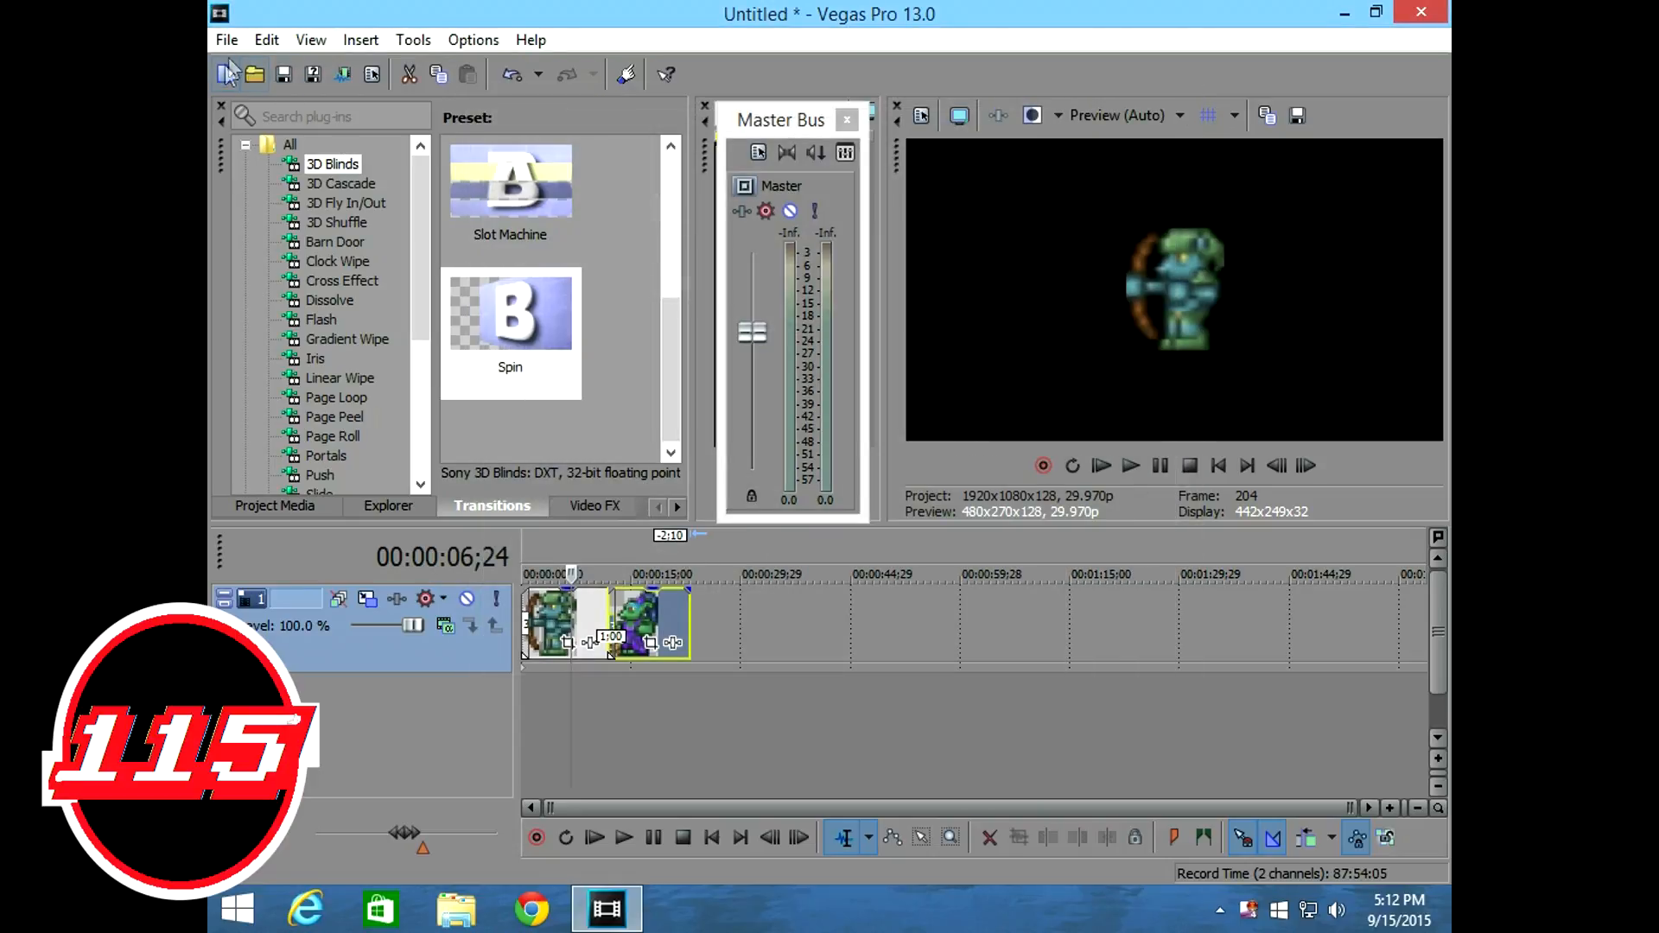
Start a new empty project with the default settings, discarding the current one without saving.
left_click(227, 73)
left_click(862, 399)
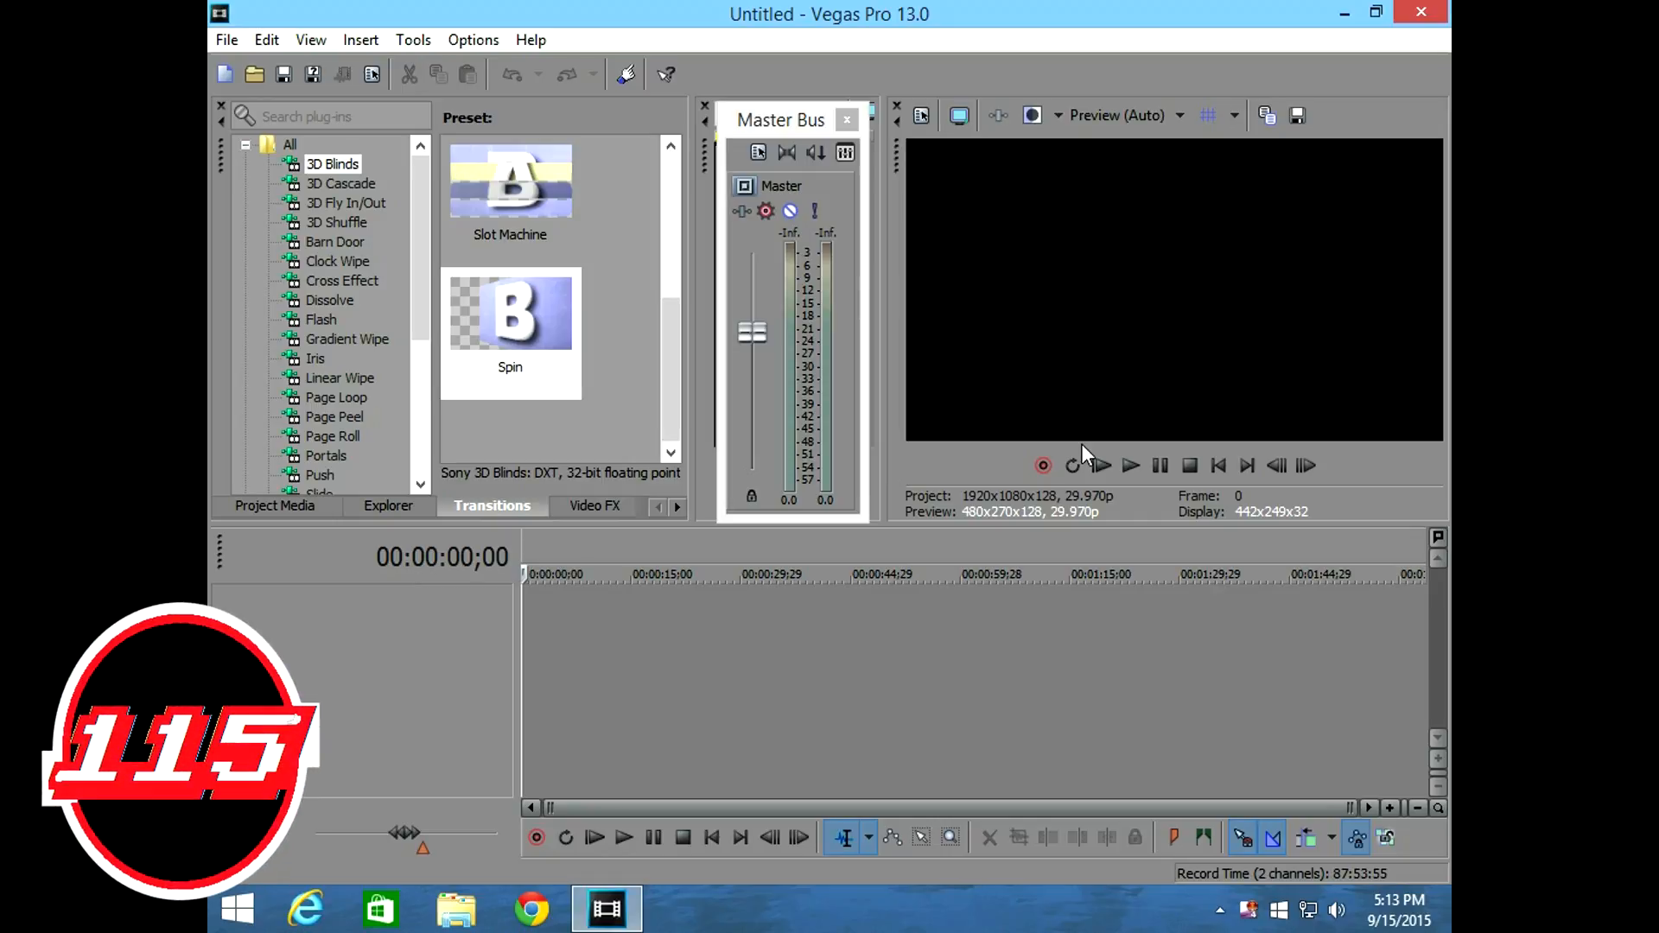
left_click(1336, 11)
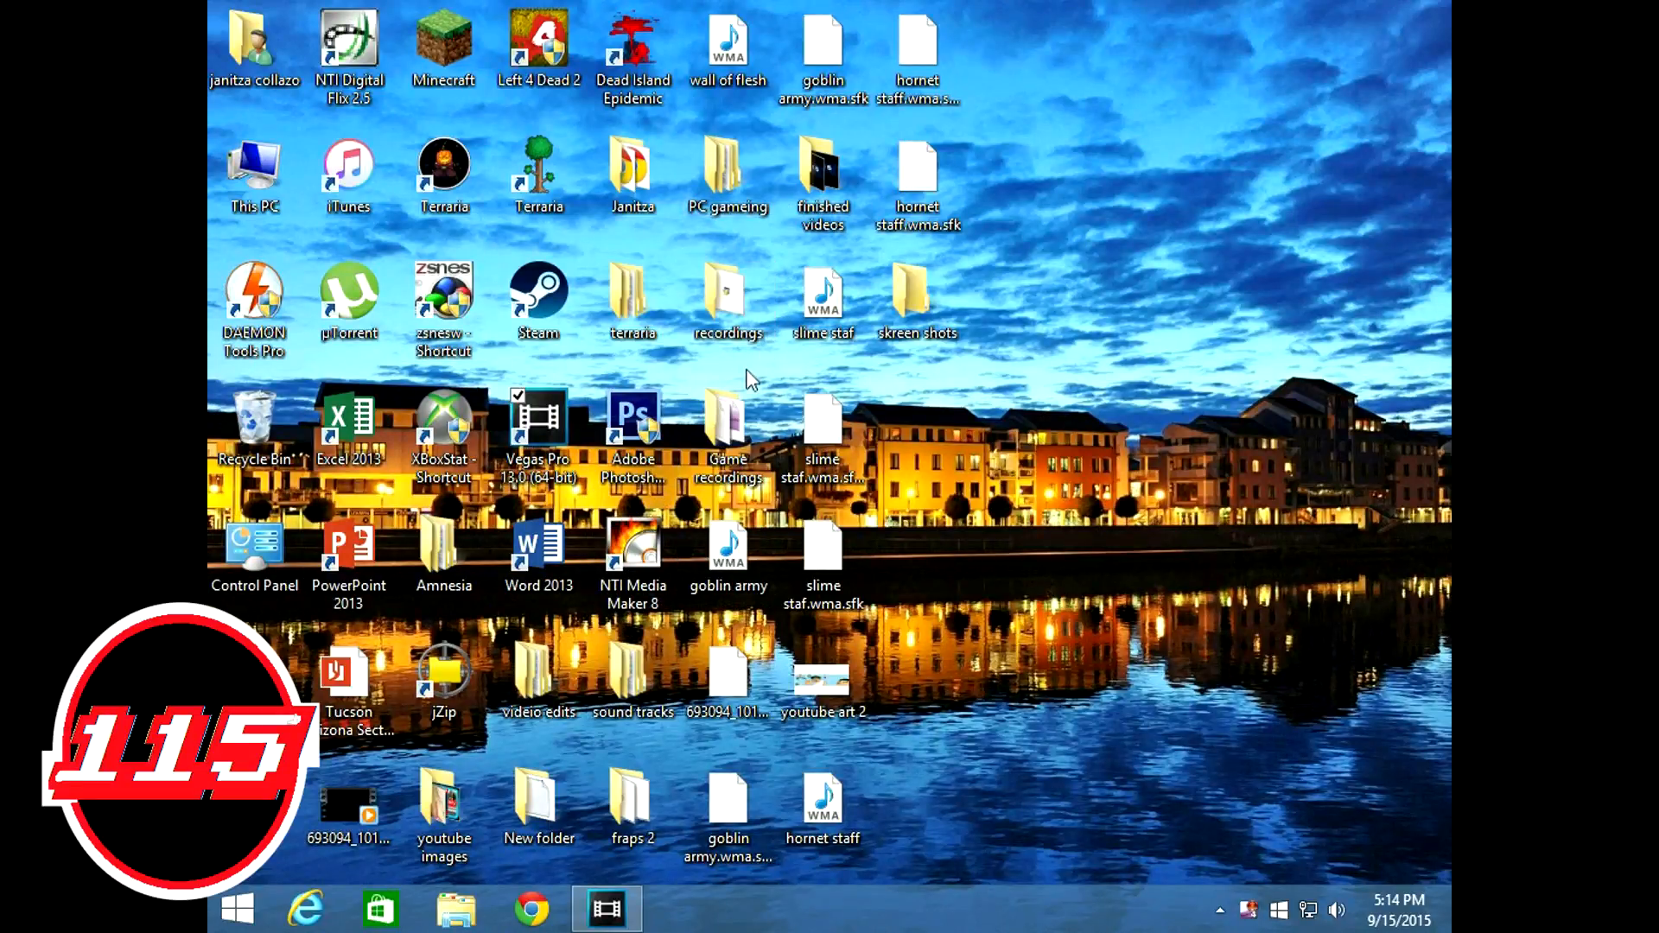
left_click(606, 908)
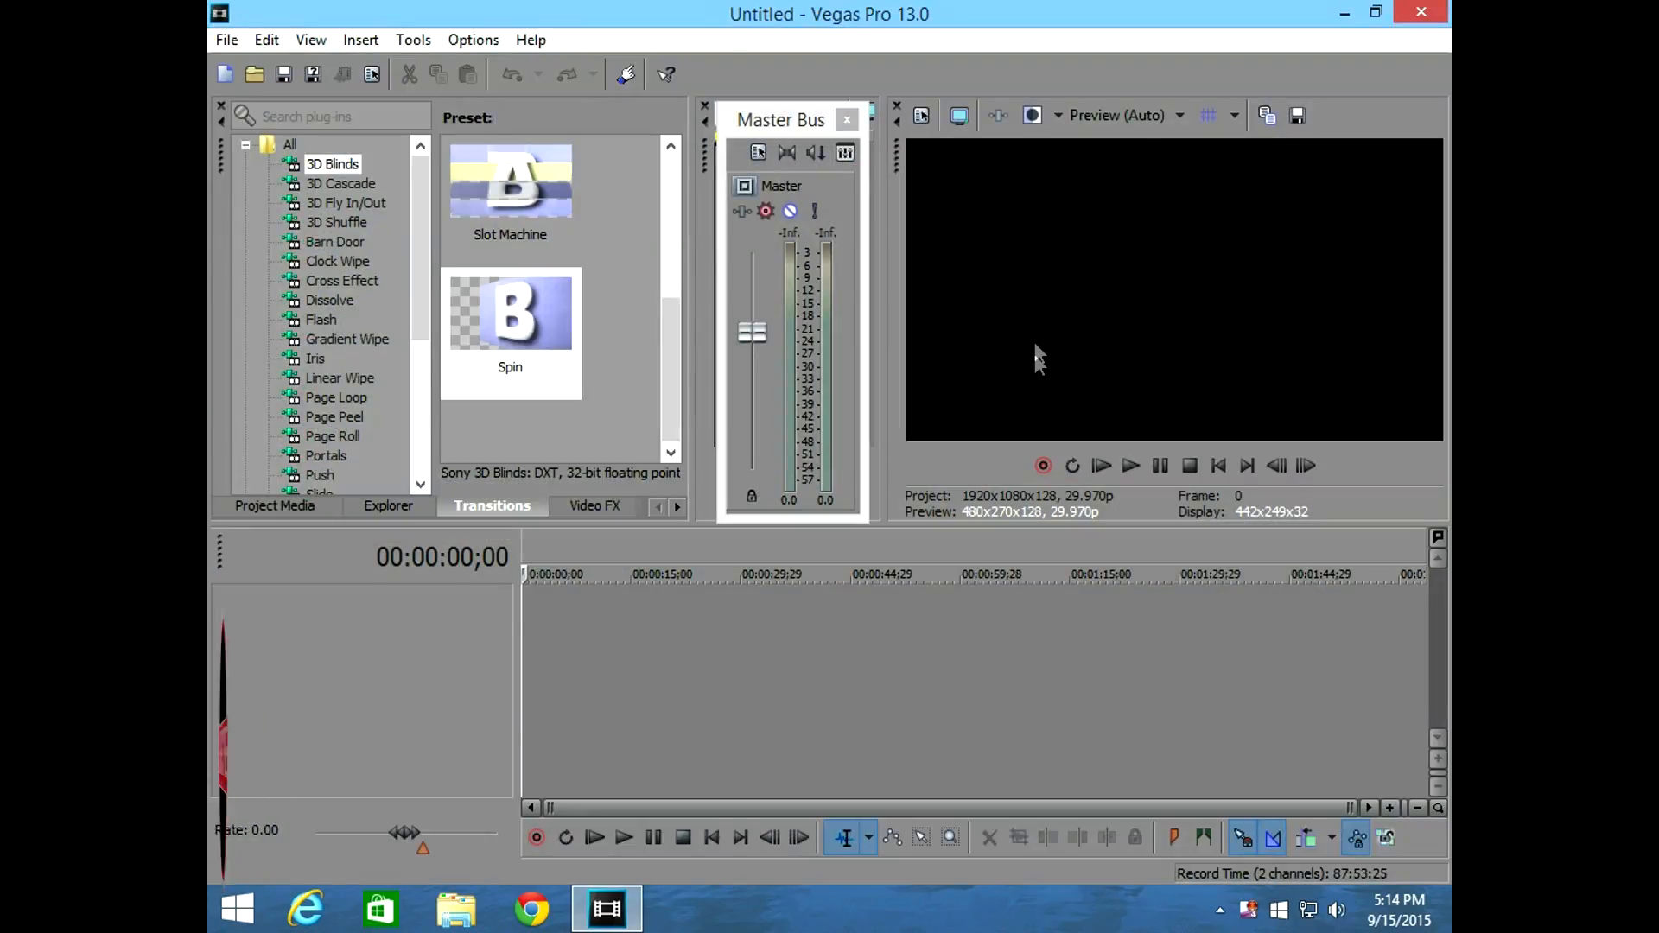
left_click(1344, 13)
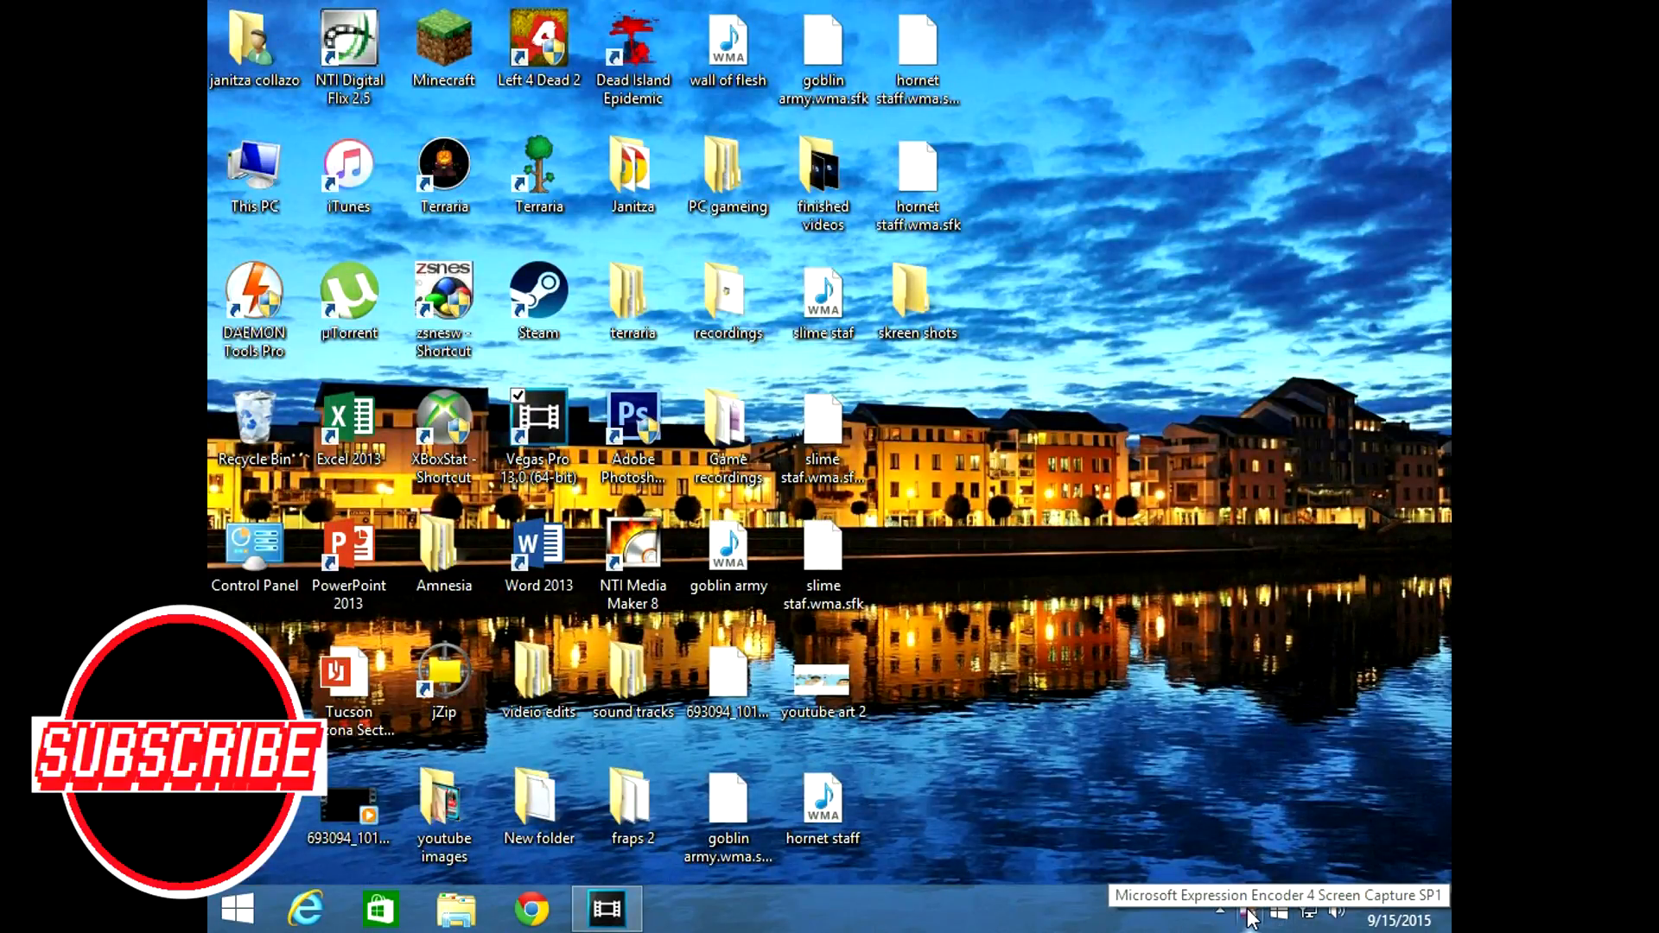
left_click(618, 915)
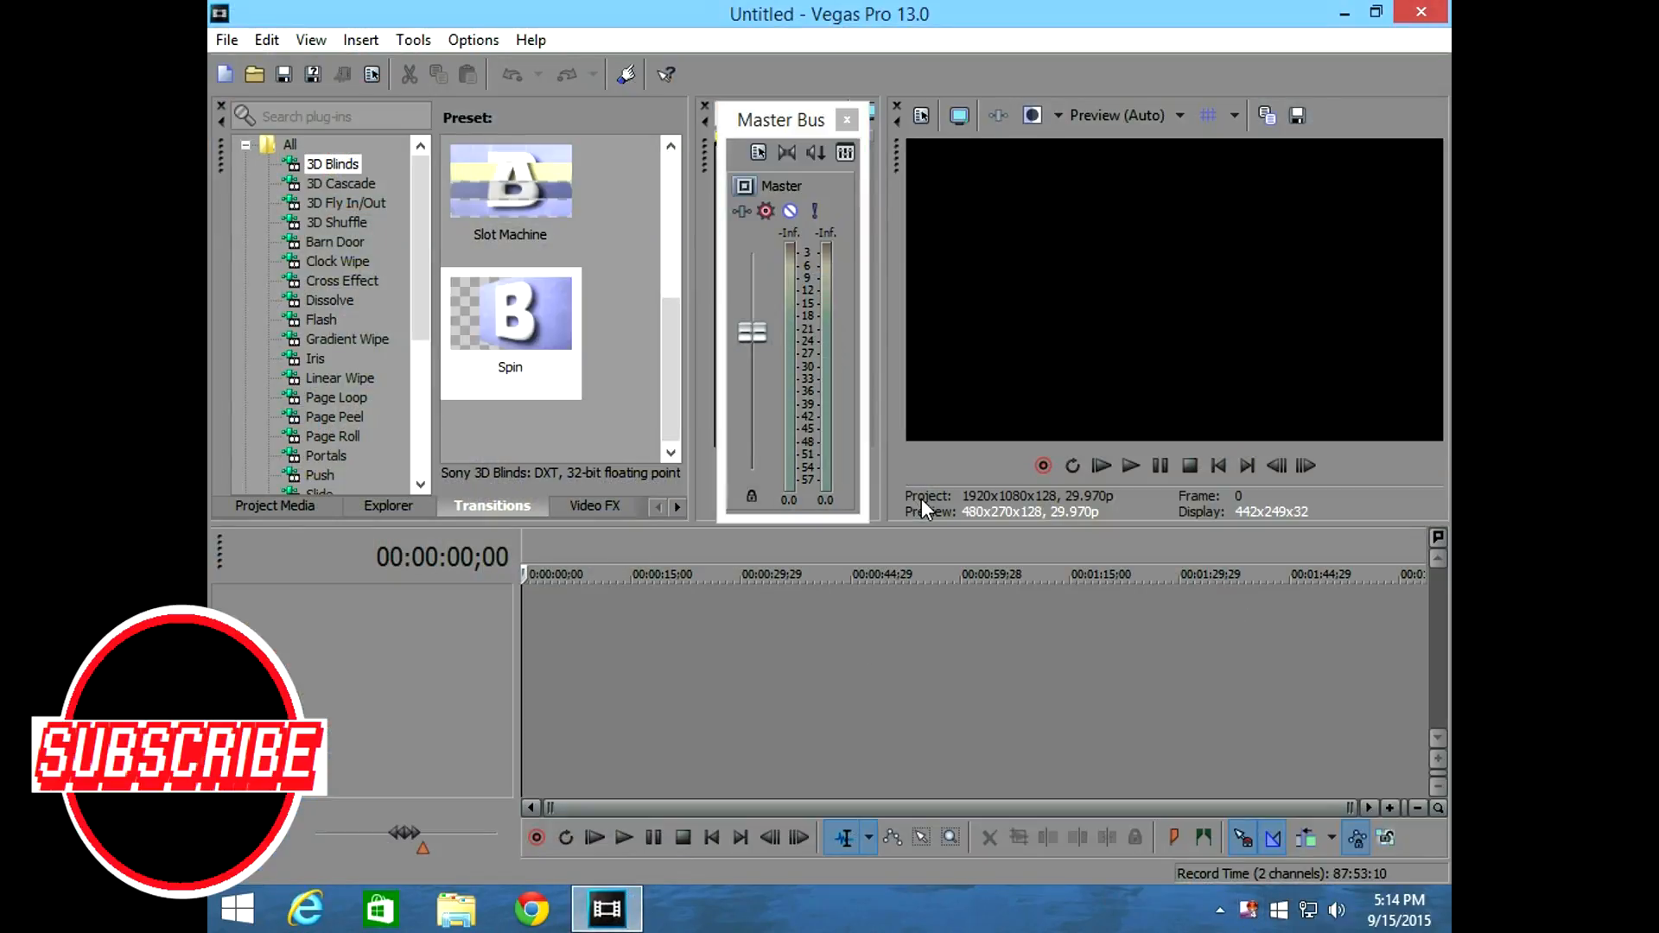